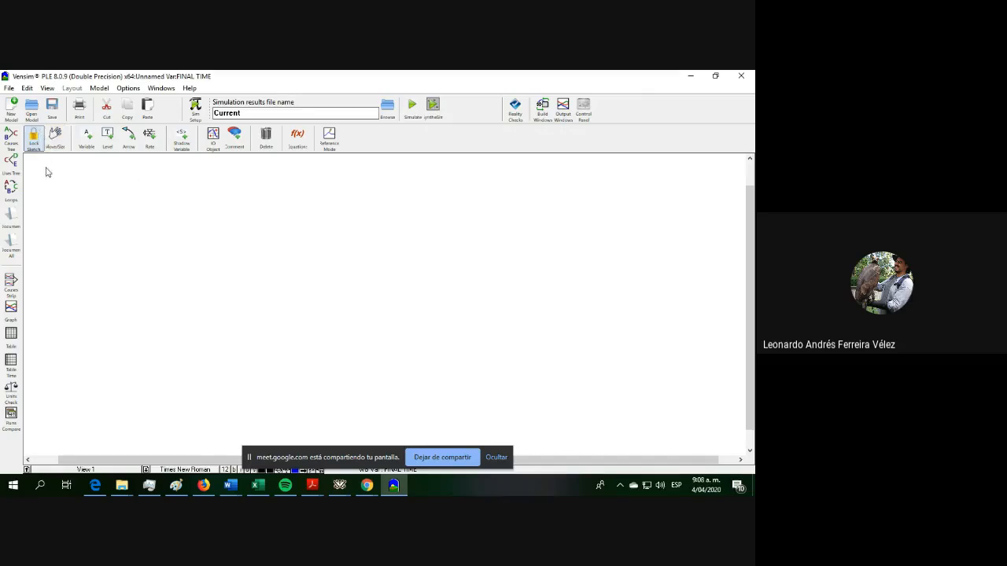
# Step: Start a new model and set its units for time to Year
pyautogui.click(11, 107)
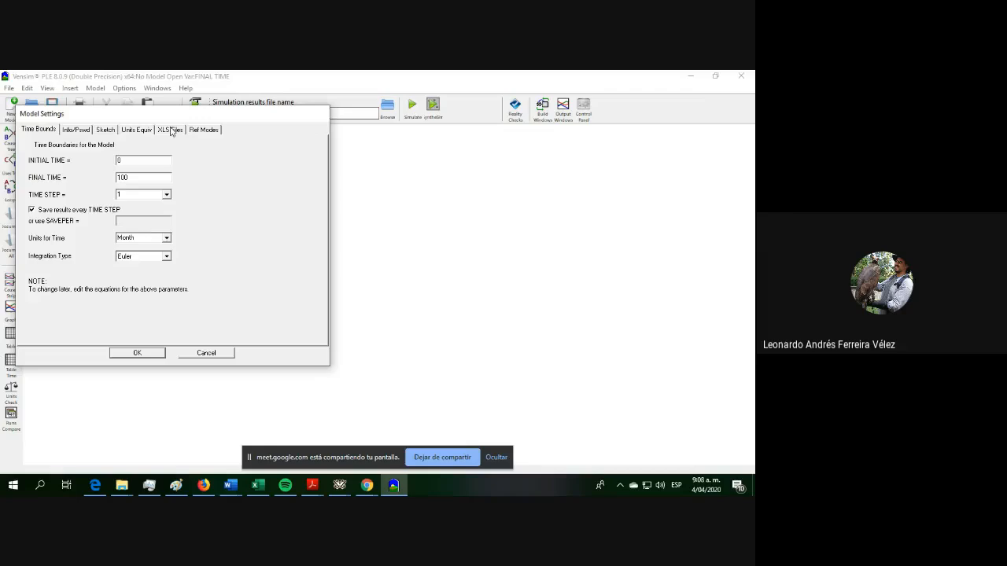
pyautogui.moveTo(173, 118); pyautogui.dragTo(224, 118)
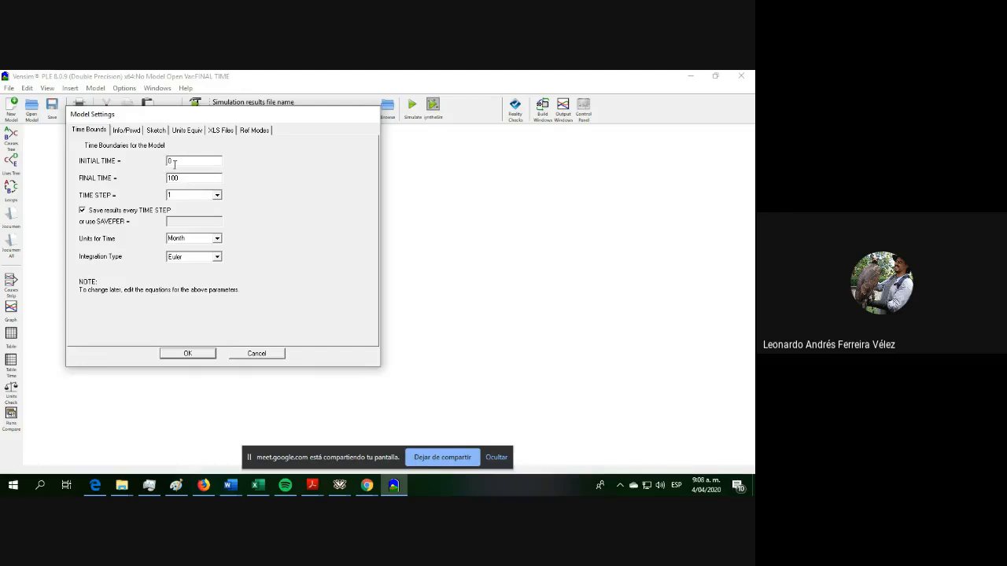
pyautogui.moveTo(174, 163); pyautogui.dragTo(164, 180)
pyautogui.click(218, 239)
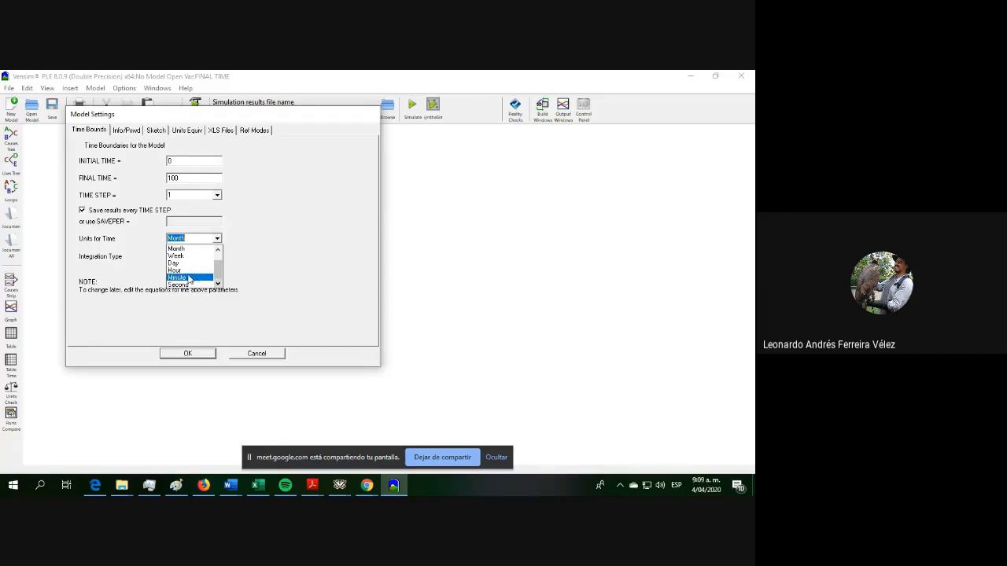
pyautogui.scroll(2, 221, 265)
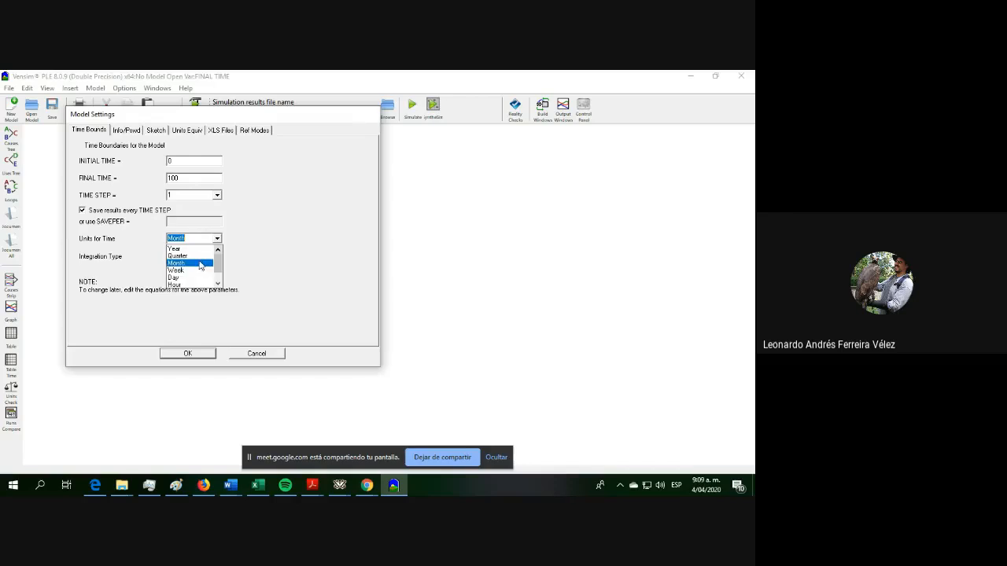
pyautogui.click(309, 283)
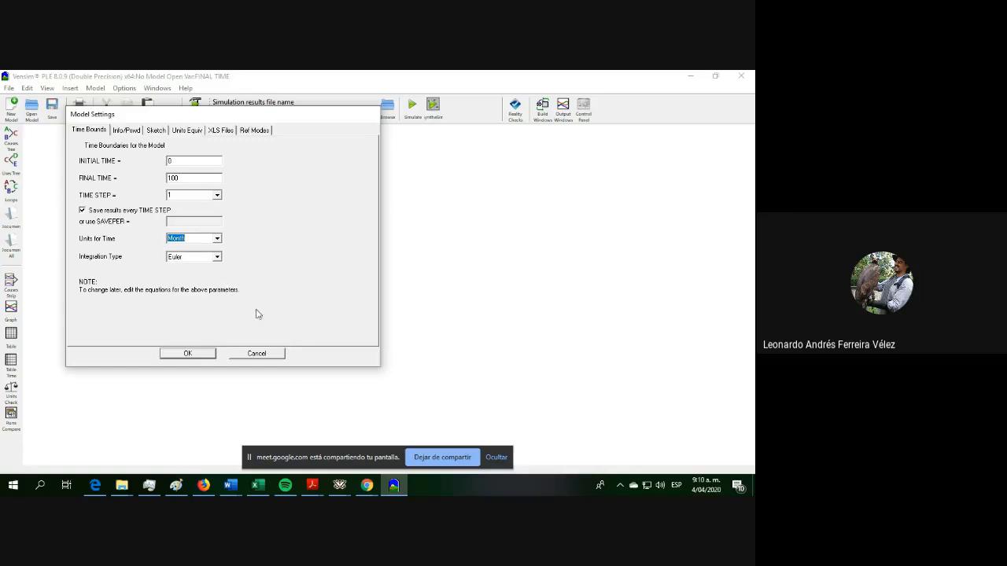
pyautogui.click(212, 196)
pyautogui.click(218, 238)
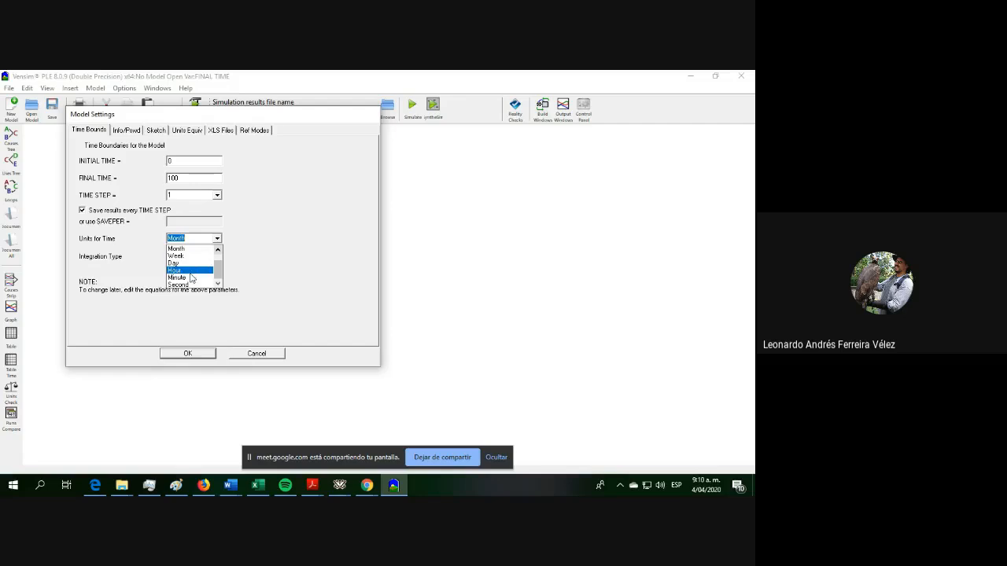
pyautogui.scroll(2, 187, 270)
pyautogui.click(176, 248)
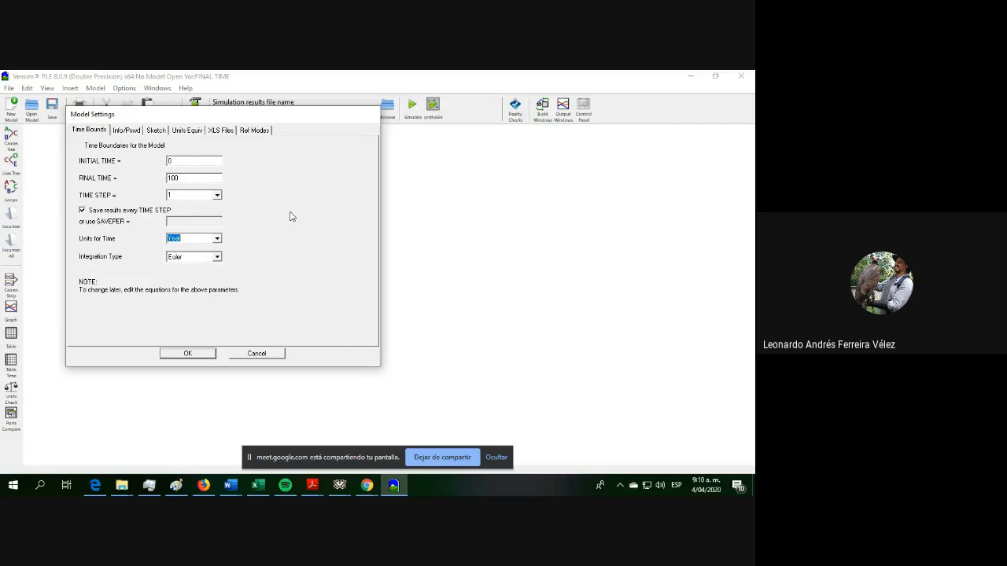
# Step: Set the model's initial time to 2020 and final time to 2120, and accept the model settings
pyautogui.doubleClick(175, 160)
pyautogui.write('22')
pyautogui.press('BackSpace')
pyautogui.write('020')
pyautogui.press('Tab')
pyautogui.write('2120')
pyautogui.click(196, 355)
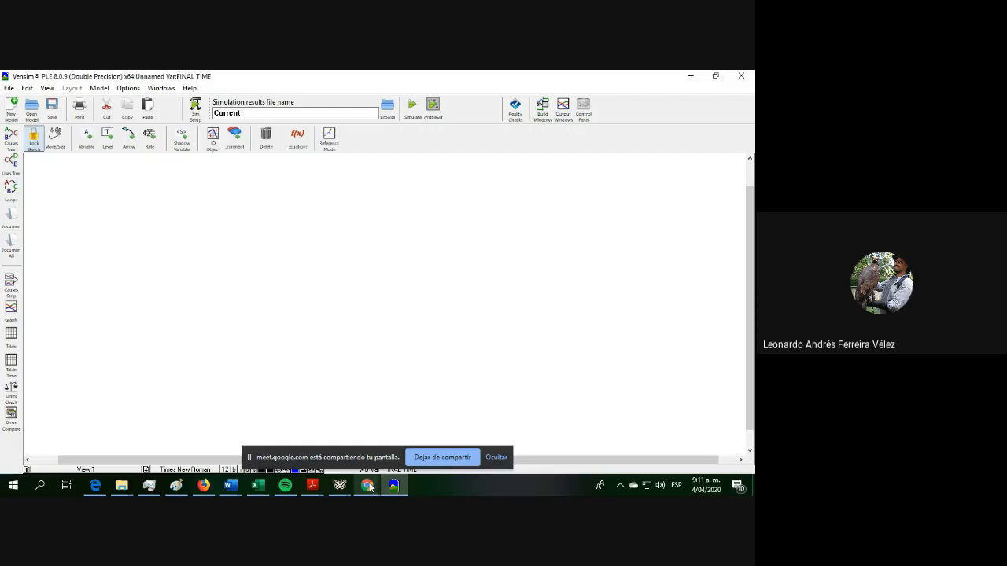
# Step: Switch to the Google Meet window in Chrome to read the latest chat messages, and return to Vensim
pyautogui.moveTo(364, 488)
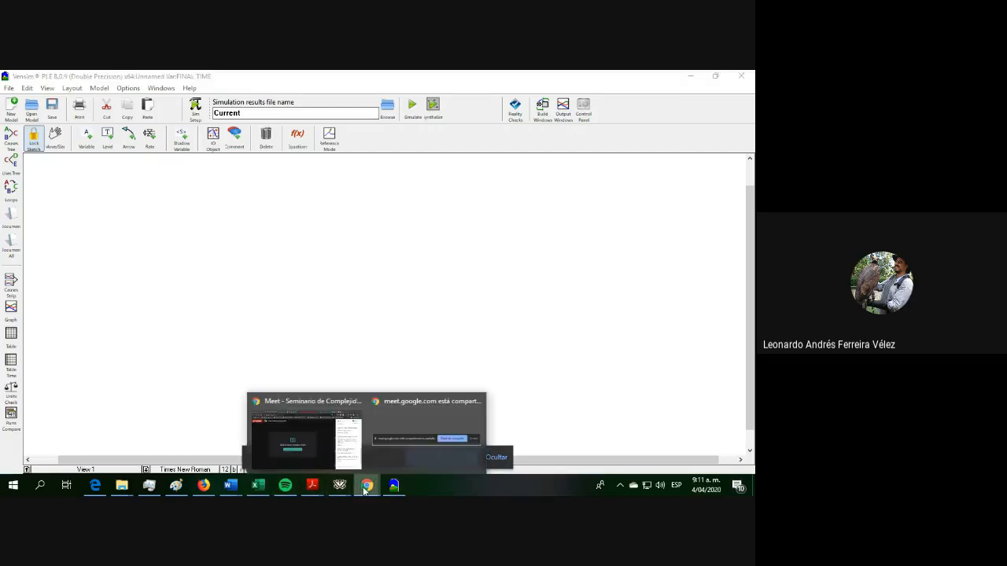
pyautogui.click(303, 449)
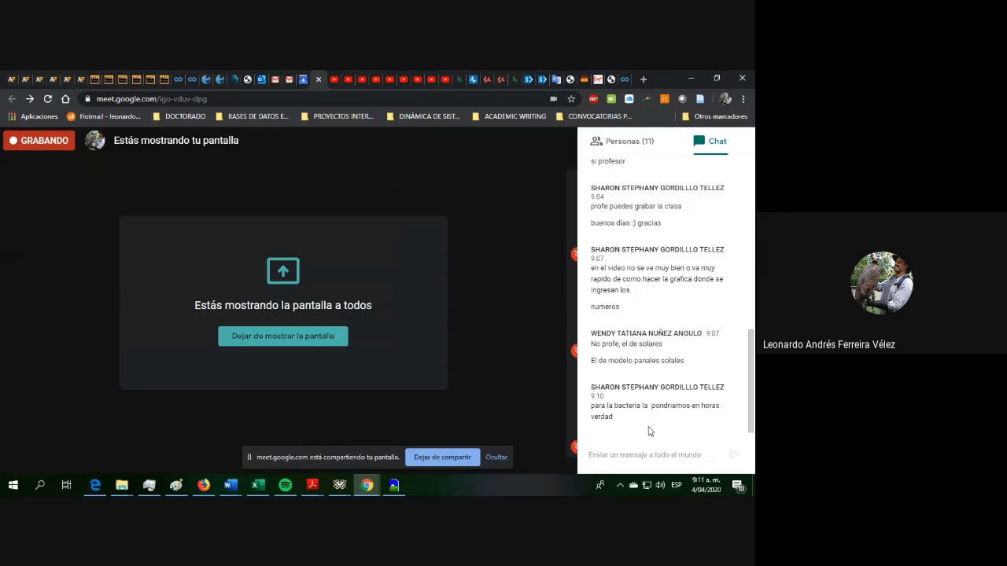
pyautogui.click(394, 486)
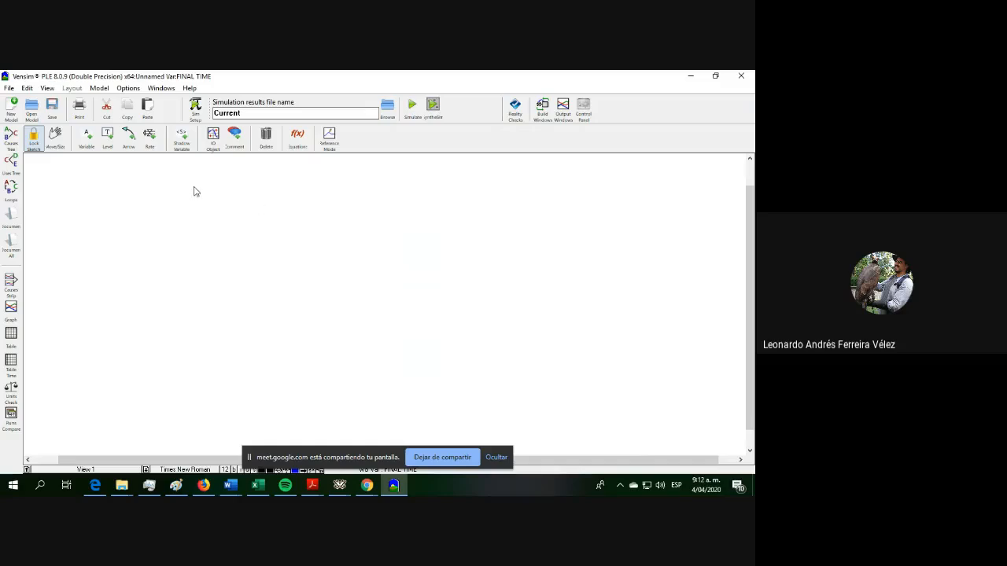
# Step: Add the variables nacimientos and población side by side on the sketch
pyautogui.click(86, 136)
pyautogui.click(212, 241)
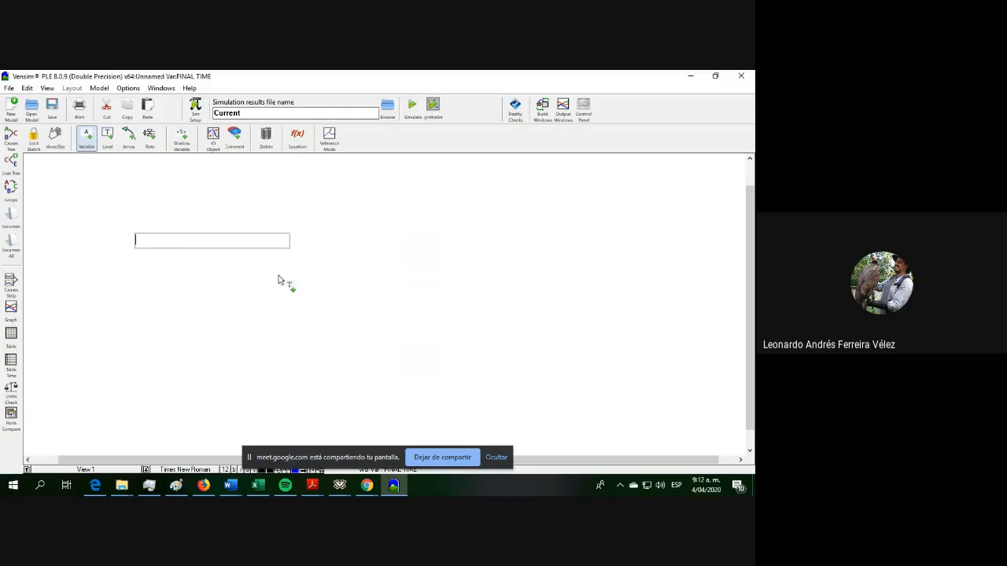
pyautogui.write('ma')
pyautogui.write('cimientos')
pyautogui.press('Return')
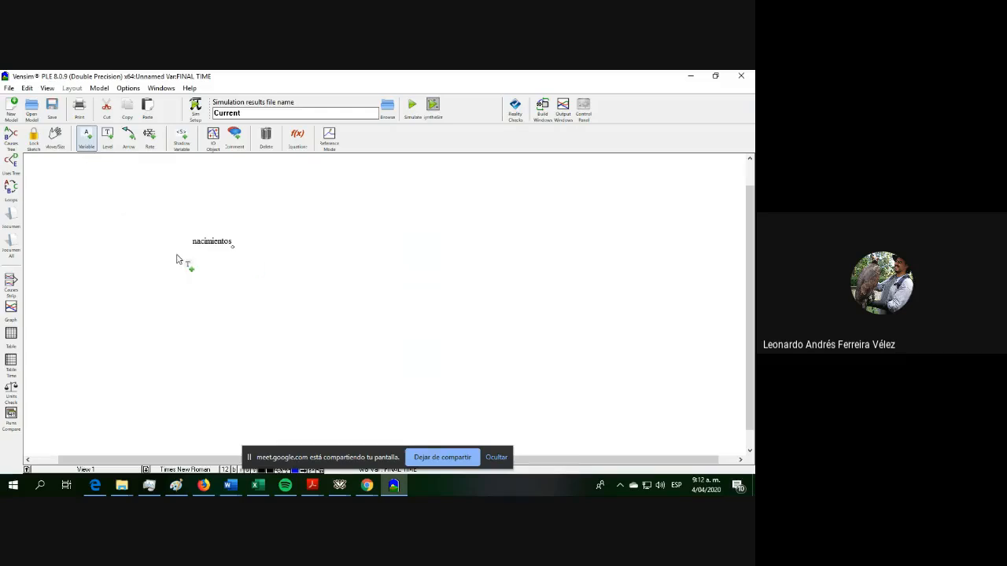
pyautogui.click(362, 243)
pyautogui.write('población')
pyautogui.press('Return')
# Step: Connect nacimientos and población in a loop with one upper curved arrow to población and one lower curved arrow back
pyautogui.click(133, 149)
pyautogui.click(219, 244)
pyautogui.click(295, 201)
pyautogui.click(358, 251)
pyautogui.click(358, 250)
pyautogui.click(289, 296)
pyautogui.click(214, 248)
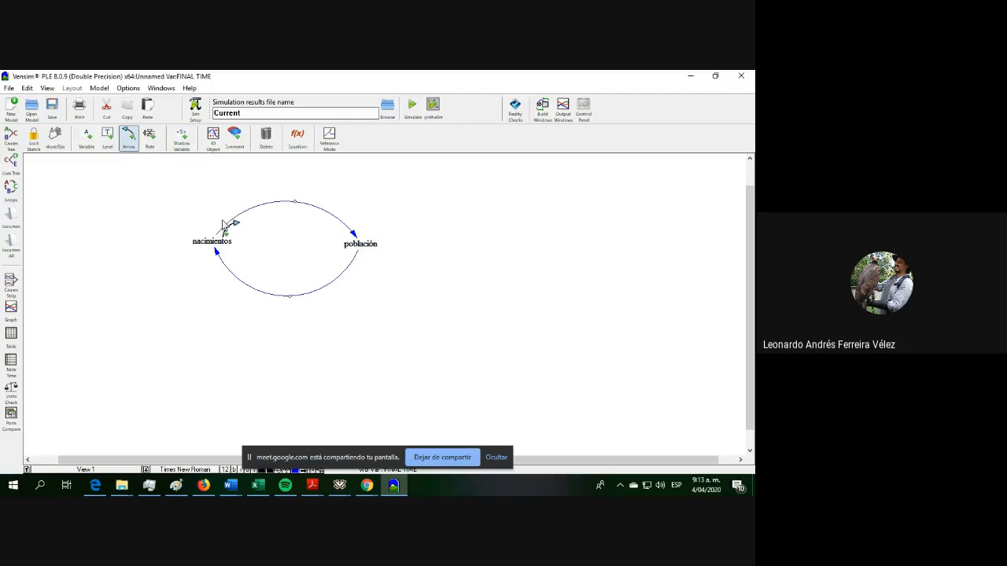
# Step: Give both arrows between nacimientos and población a + polarity, and raise the upper arrow's curve slightly
pyautogui.rightClick(295, 203)
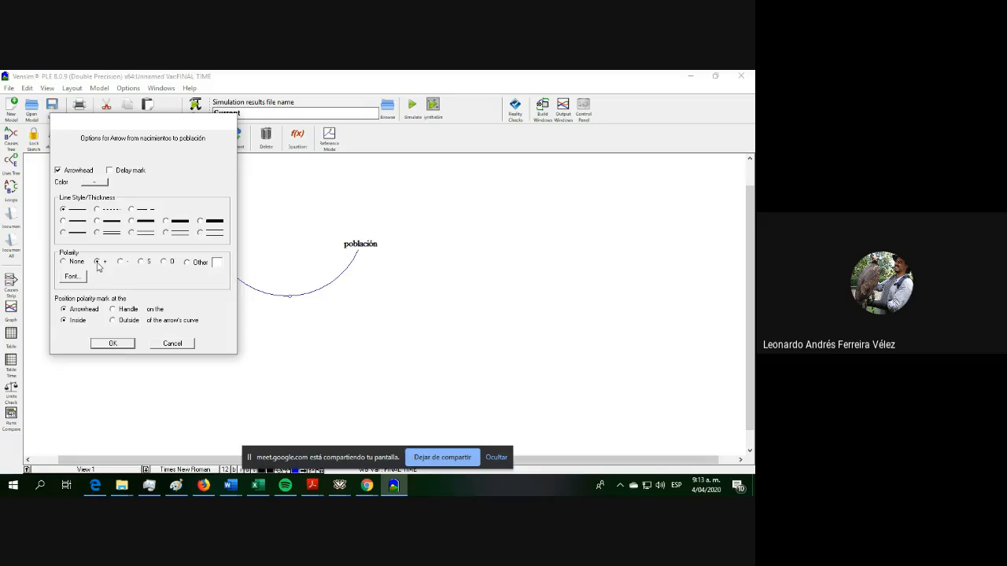
pyautogui.click(113, 344)
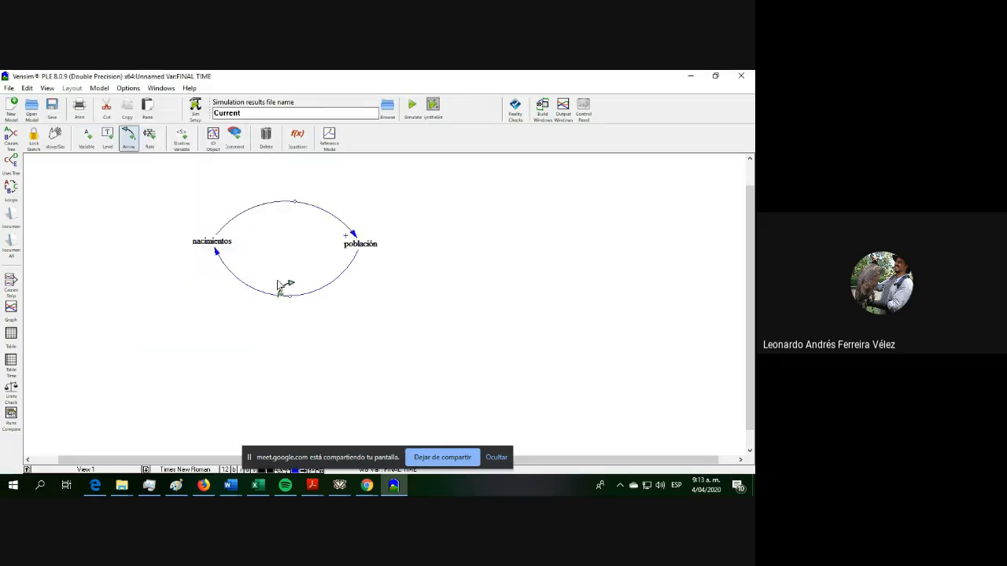
pyautogui.rightClick(290, 300)
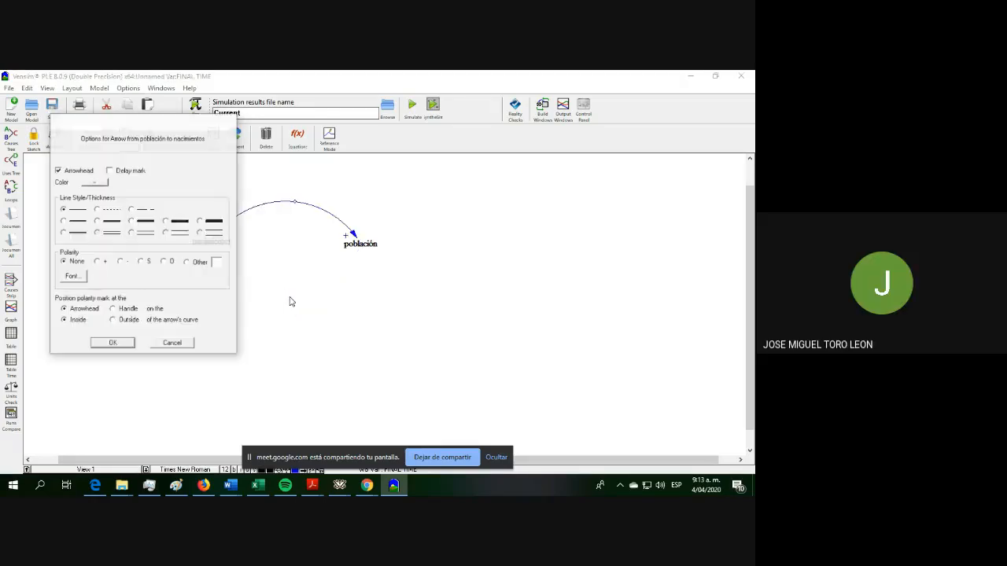
pyautogui.click(98, 263)
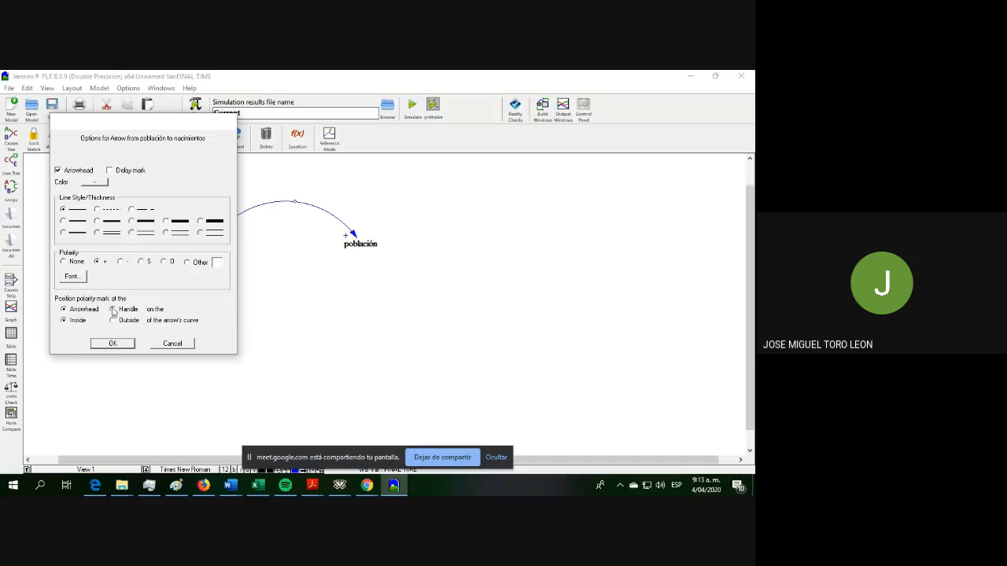
pyautogui.click(114, 343)
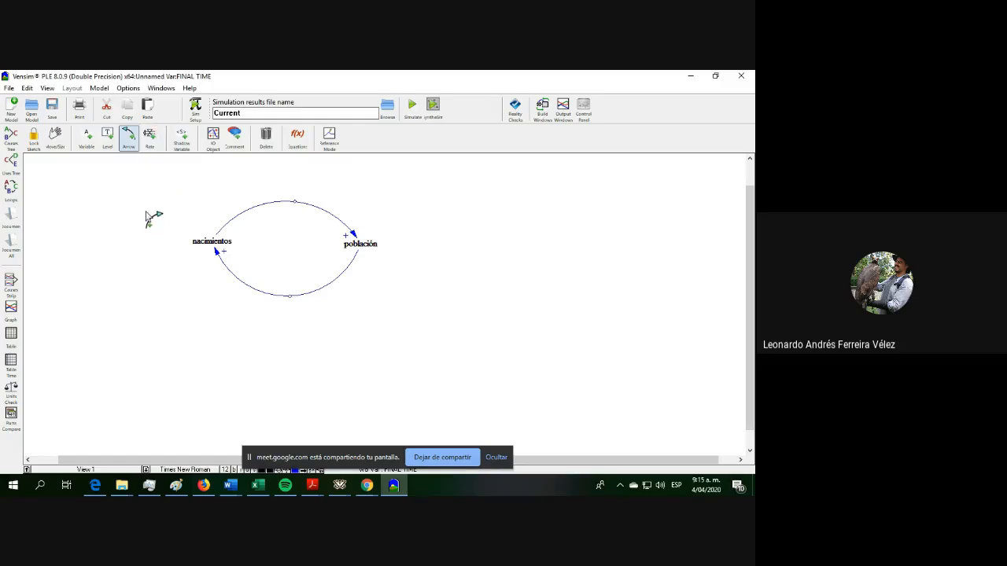
pyautogui.moveTo(294, 202); pyautogui.dragTo(292, 192)
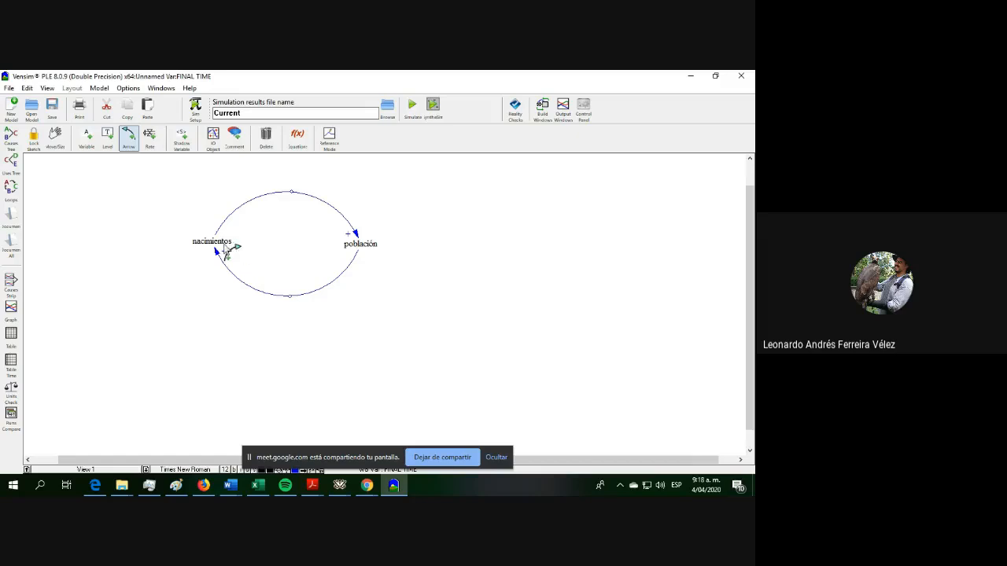
# Step: Place a Loop Counter comment with the plus-sign image in the centre of the nacimientos–población loop
pyautogui.click(236, 139)
pyautogui.click(287, 241)
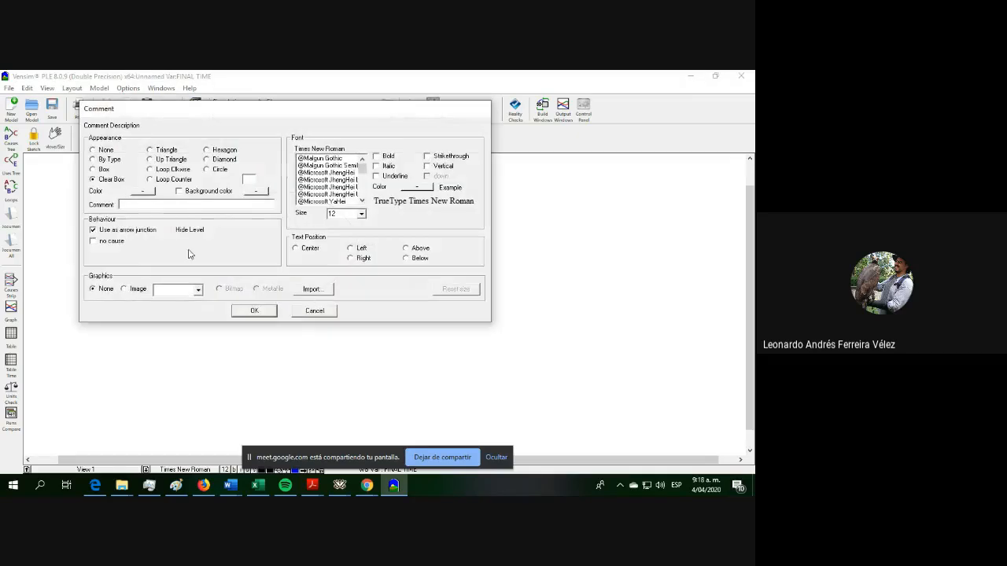
pyautogui.click(151, 180)
pyautogui.click(199, 290)
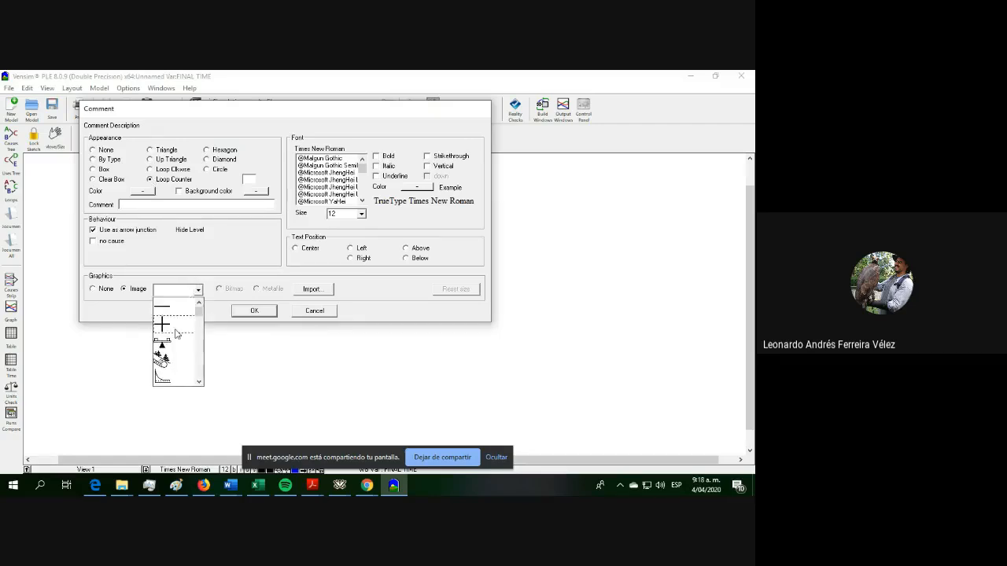
pyautogui.click(178, 332)
pyautogui.click(258, 311)
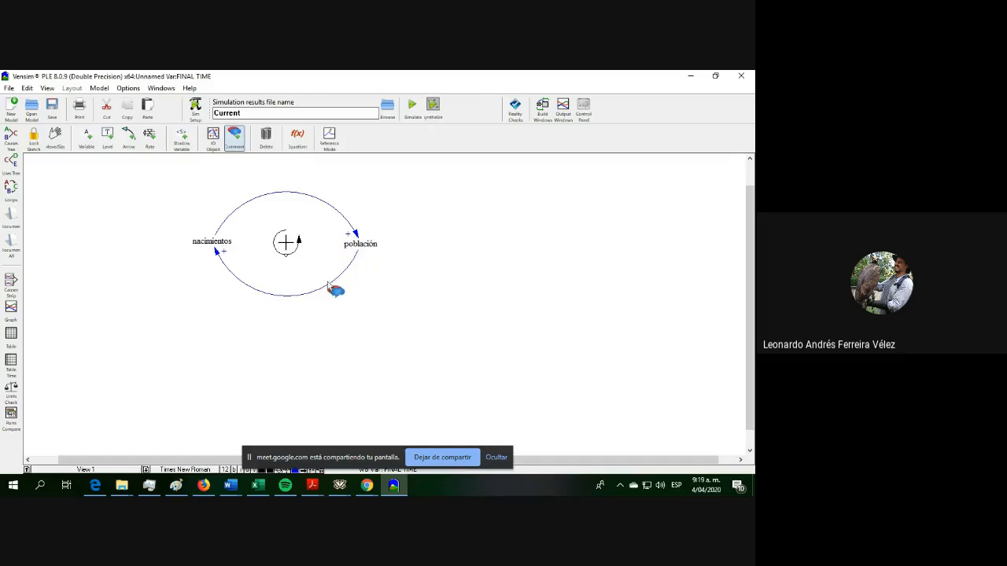
# Step: Change the loop symbol's shape between nacimientos and población to Loop Clkwise
pyautogui.click(285, 242)
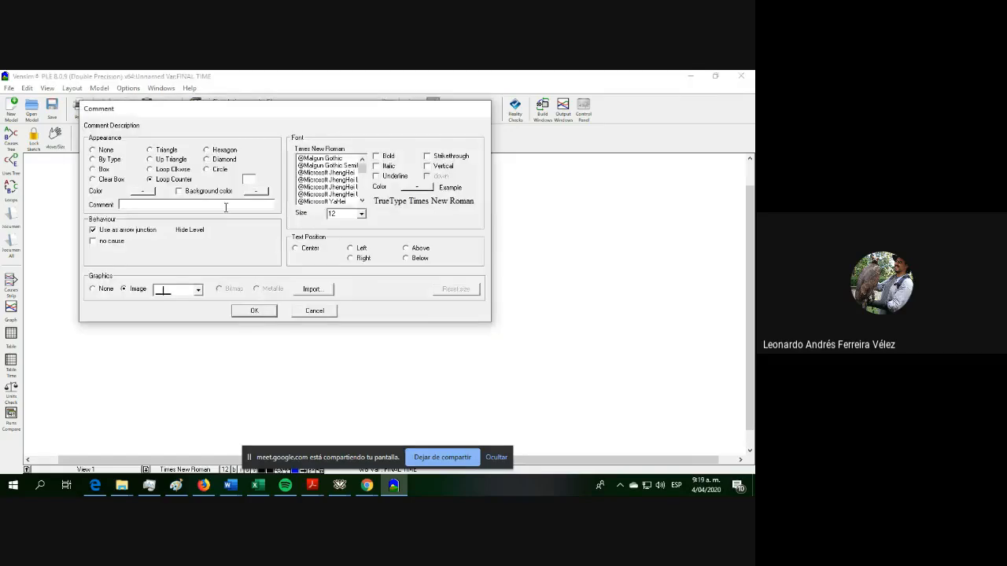
pyautogui.click(254, 310)
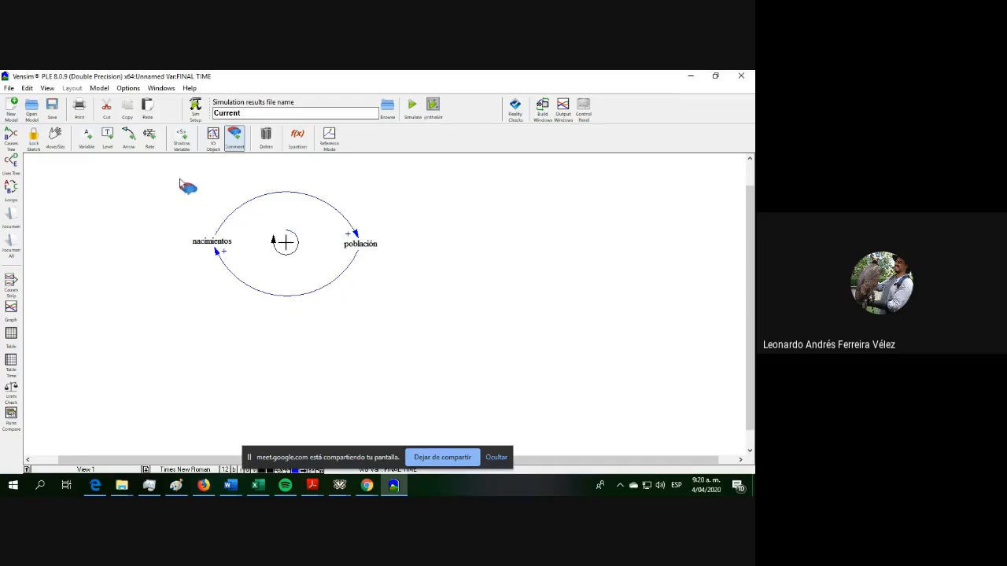
pyautogui.click(124, 139)
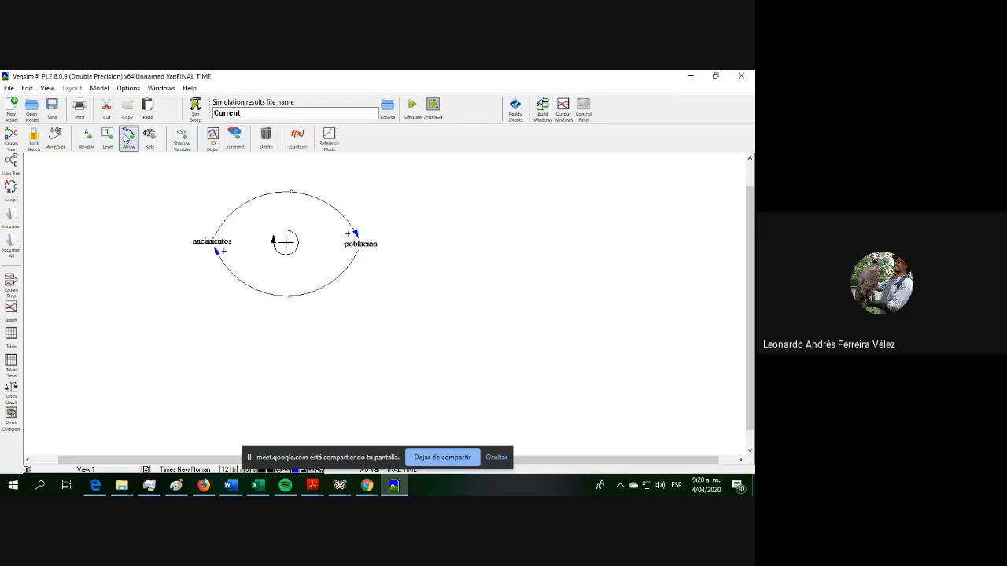
# Step: Add the variables poblac and defunciones beside the first loop
pyautogui.click(87, 139)
pyautogui.click(452, 246)
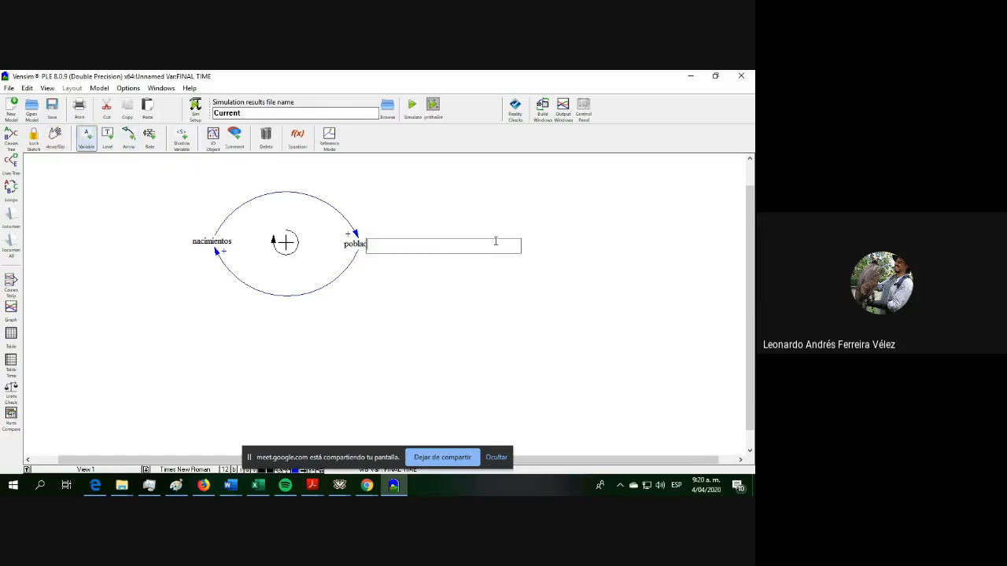
pyautogui.write('pob')
pyautogui.write('lac')
pyautogui.press('Return')
pyautogui.click(551, 247)
pyautogui.write('deficiones')
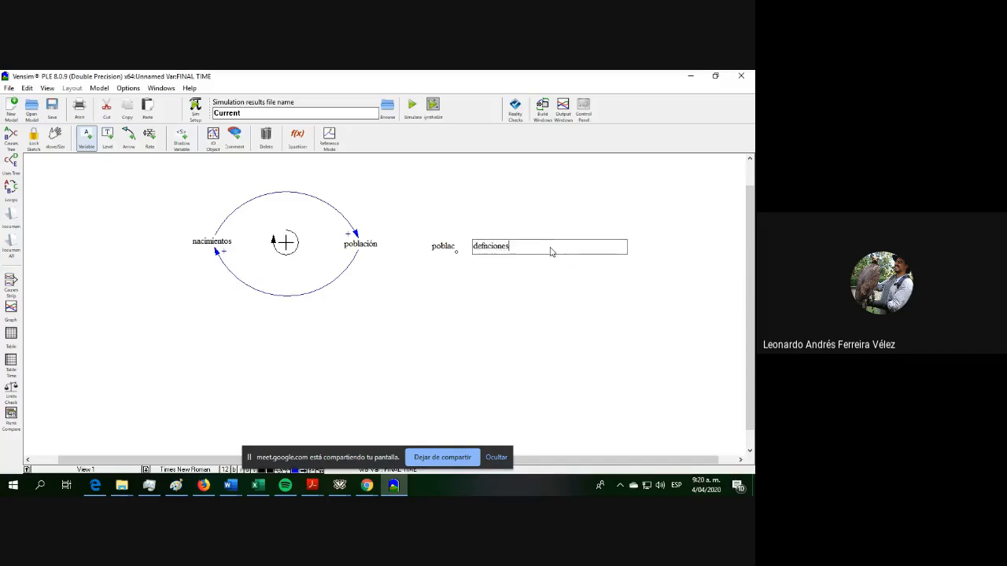
pyautogui.press('Return')
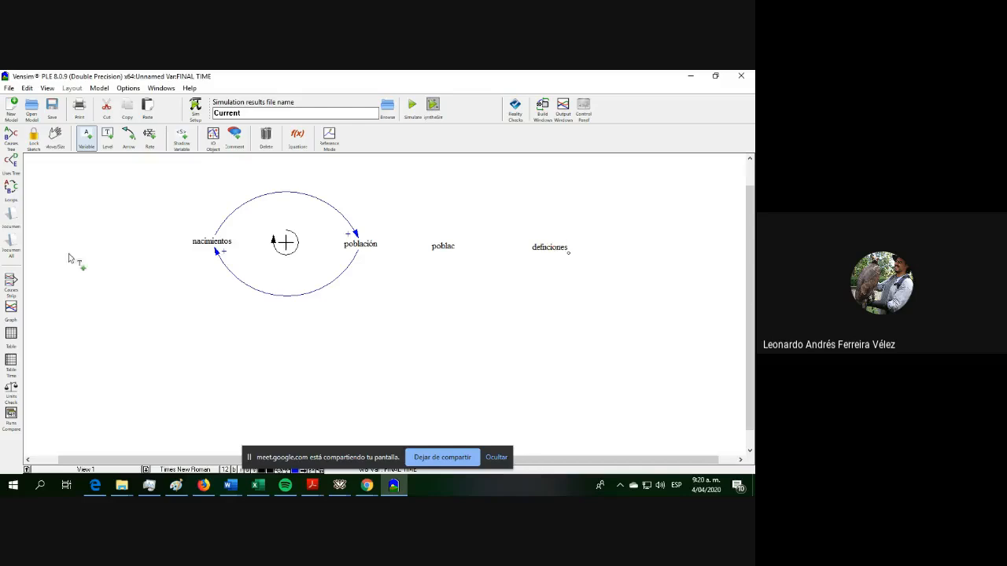
# Step: Connect poblac and defunciones in a loop with an upper curved arrow to defunciones and a lower one back to poblac
pyautogui.click(128, 139)
pyautogui.click(447, 250)
pyautogui.click(501, 206)
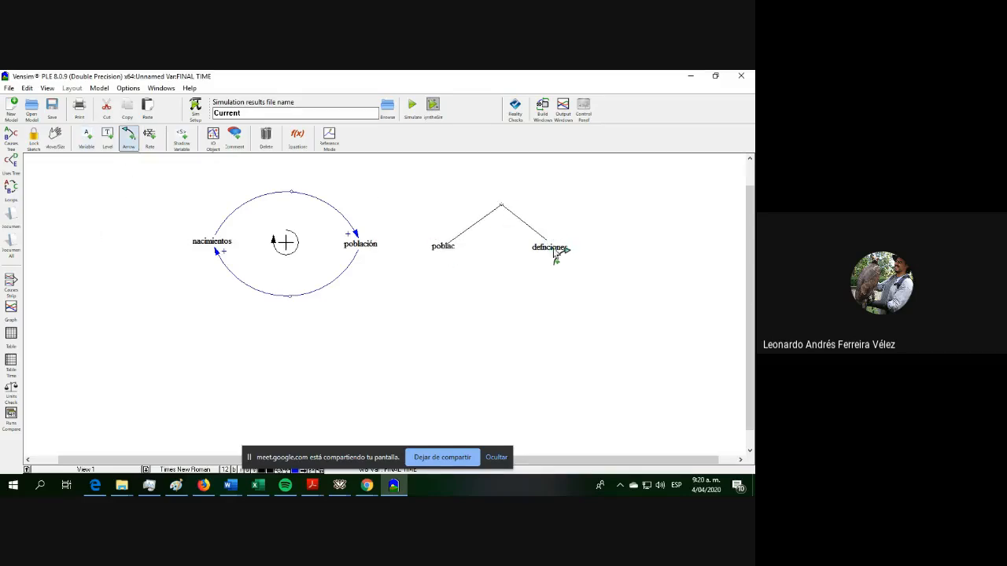
pyautogui.click(557, 251)
pyautogui.click(556, 252)
pyautogui.click(505, 284)
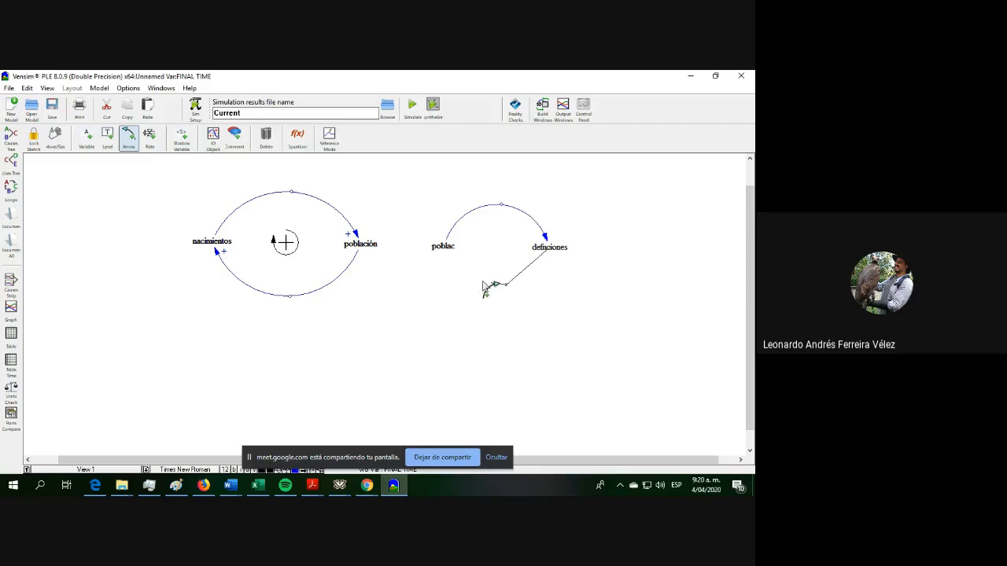
pyautogui.click(441, 250)
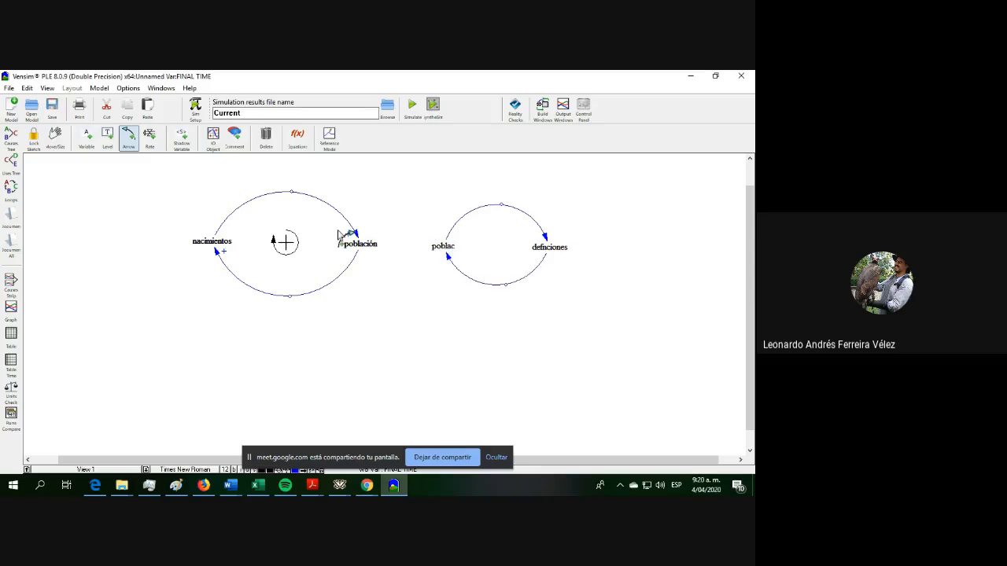
# Step: Give the arrow from poblac to defunciones a + polarity
pyautogui.rightClick(501, 206)
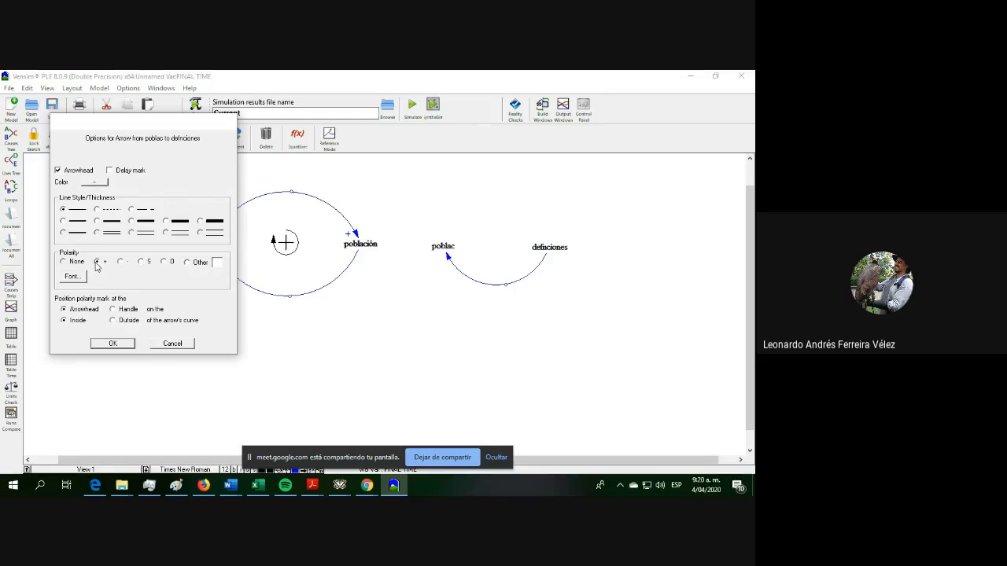
pyautogui.click(115, 344)
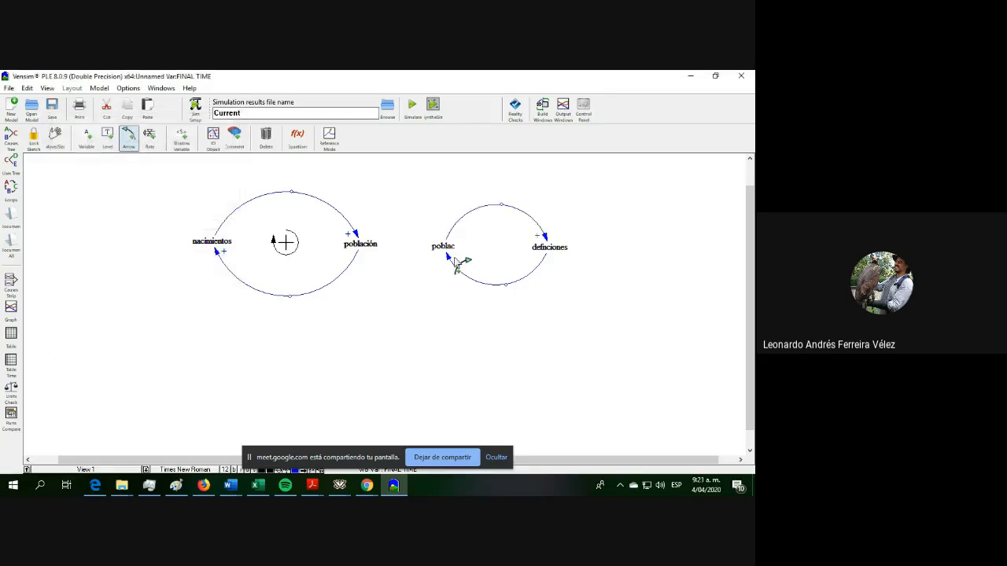
pyautogui.click(86, 138)
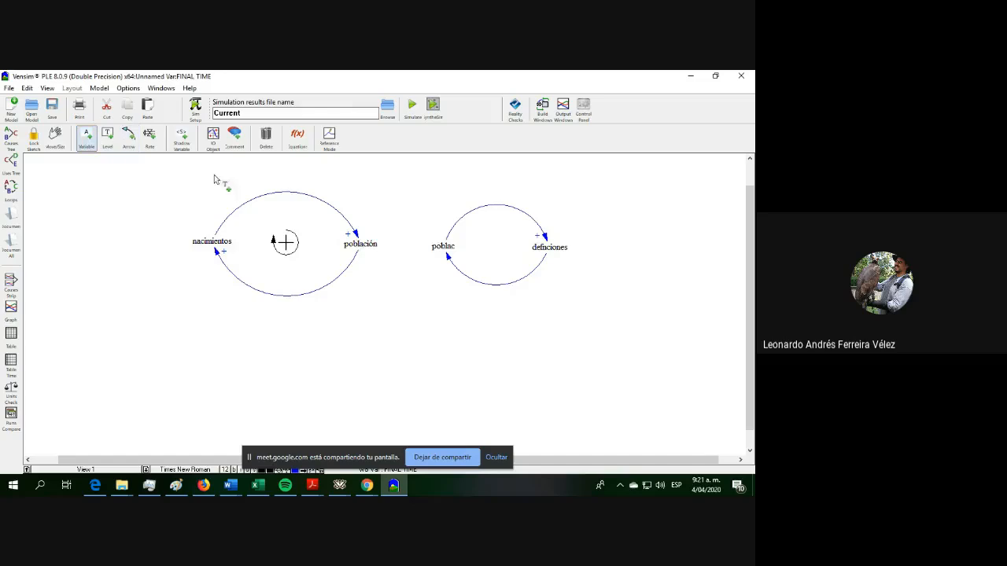
# Step: Correct the misspelled variable name in the second loop to defunciones
pyautogui.click(531, 248)
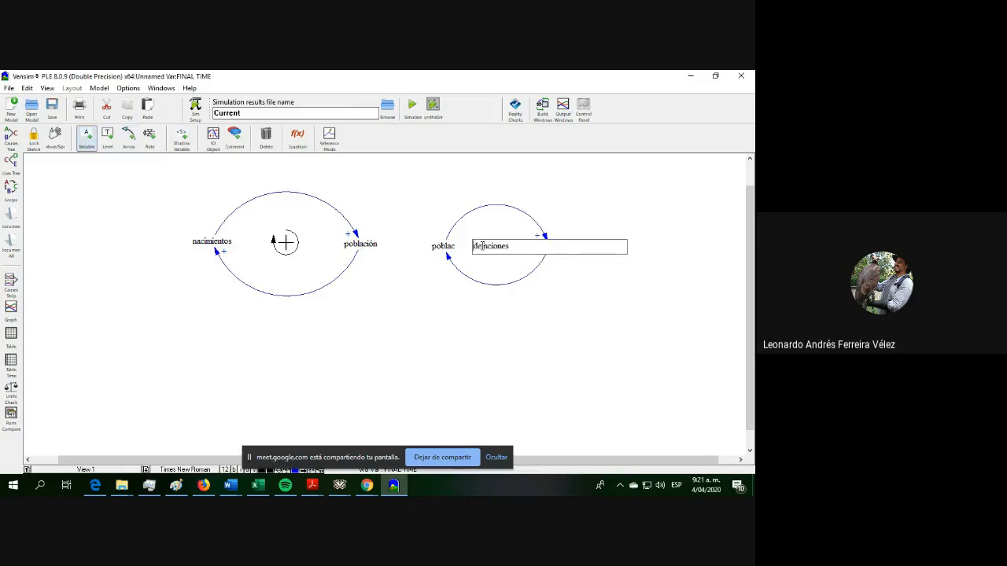
pyautogui.write('u')
pyautogui.press('Return')
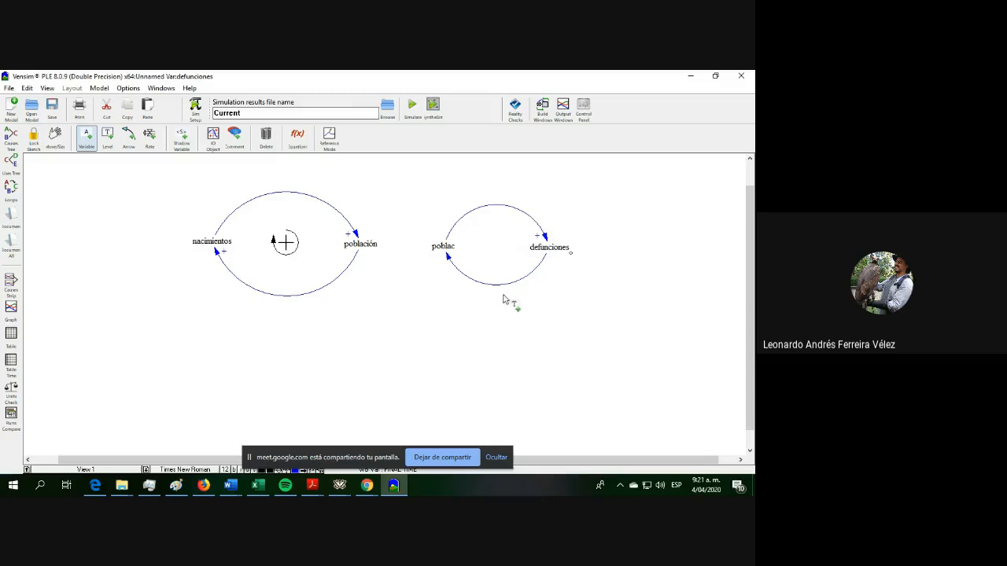
# Step: Give the arrow from defunciones to poblac a - polarity
pyautogui.click(128, 140)
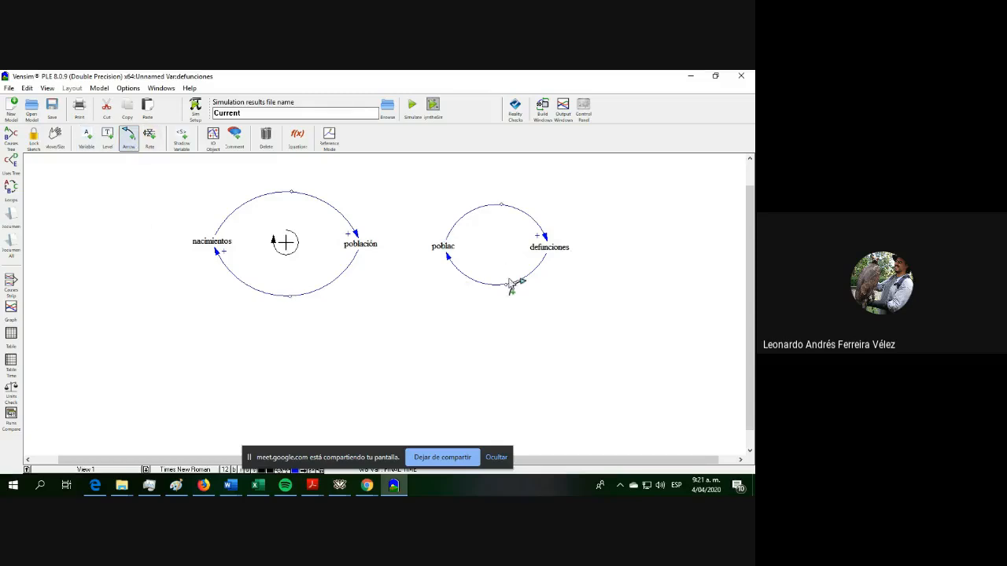
pyautogui.rightClick(507, 288)
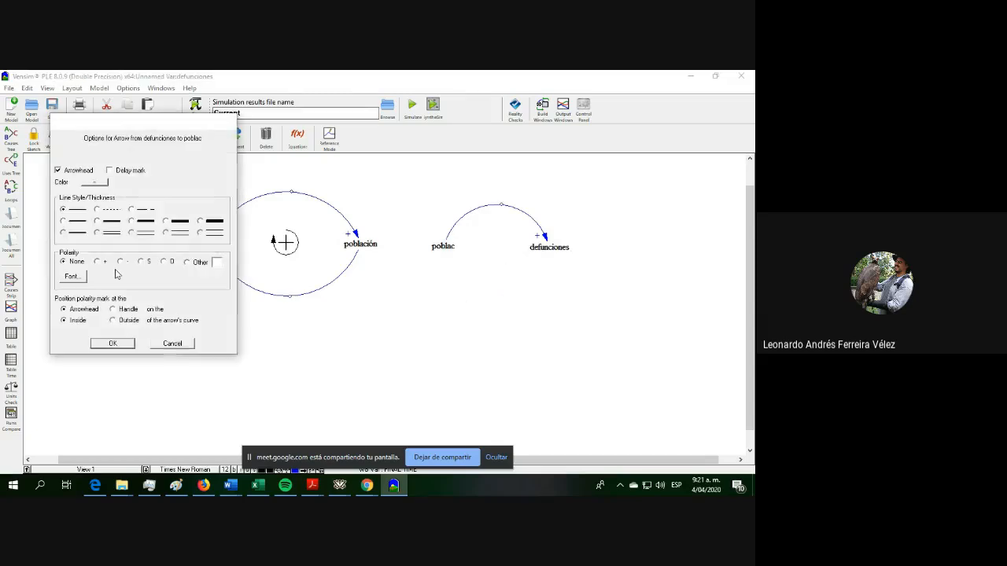
pyautogui.click(120, 262)
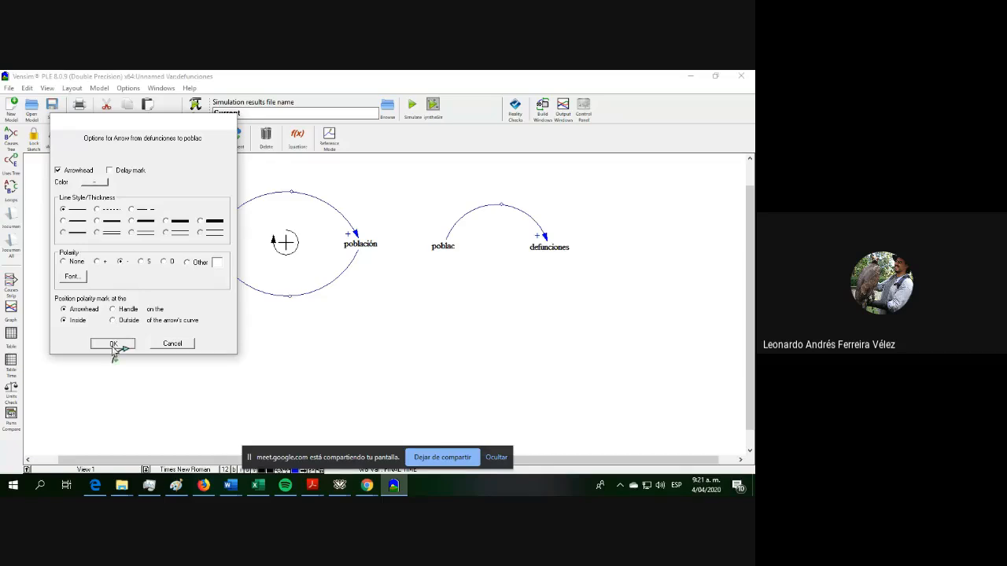
pyautogui.click(112, 346)
# Step: Add a Loop Counter comment with the minus image at the centre of the loop between poblac and defunciones
pyautogui.click(234, 140)
pyautogui.click(492, 240)
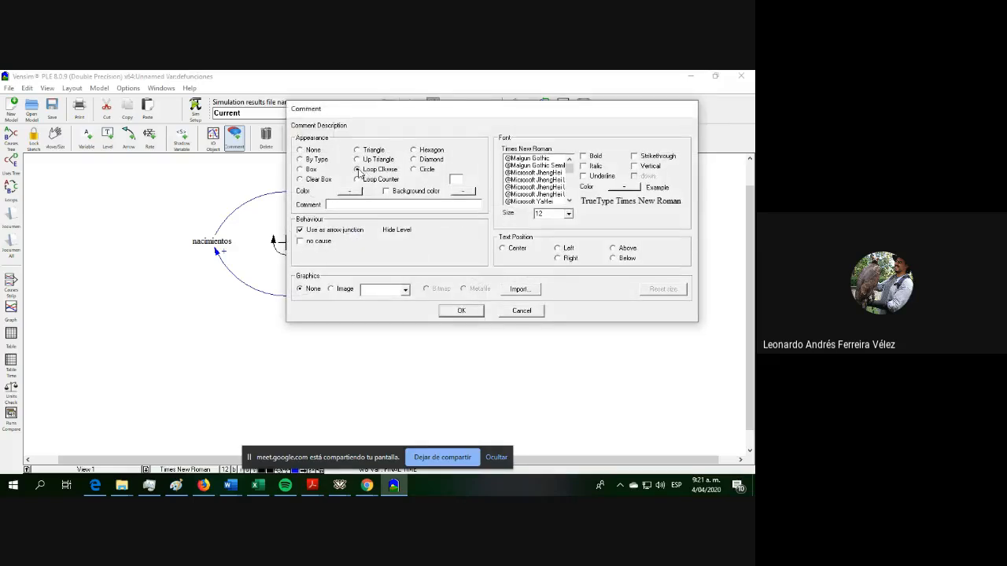
pyautogui.click(357, 179)
pyautogui.click(405, 290)
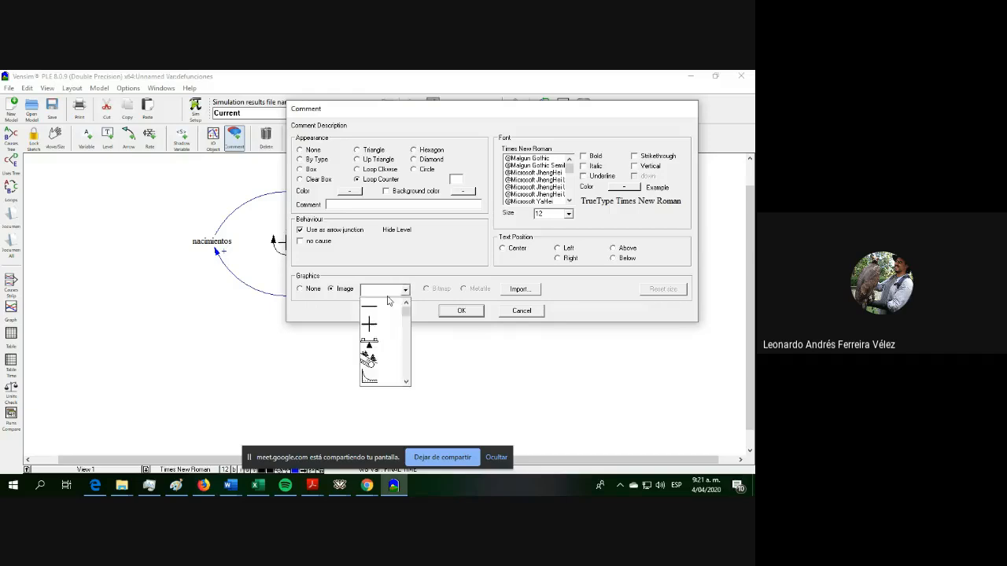
pyautogui.click(370, 319)
pyautogui.click(461, 310)
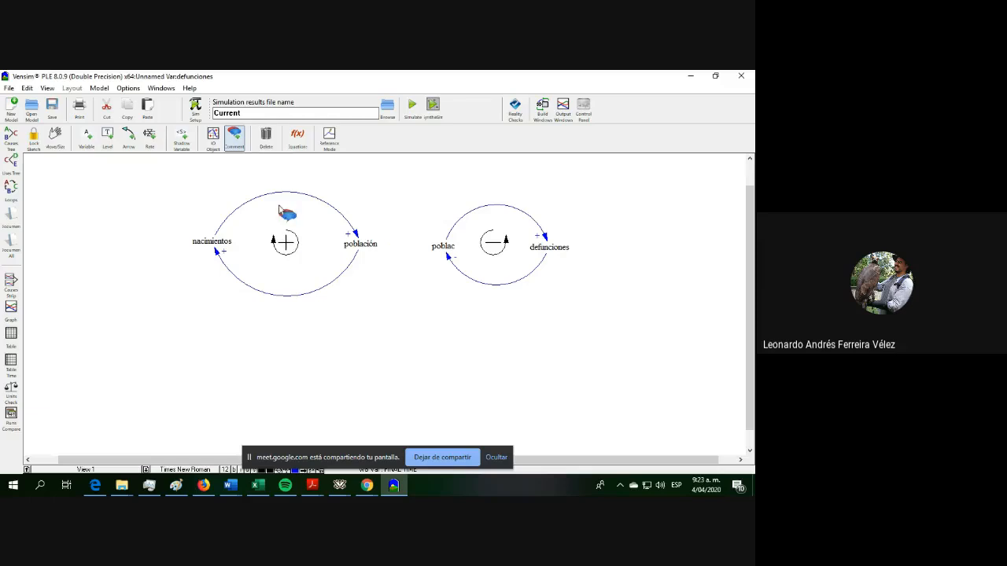
# Step: Switch to the Google Meet window and open its chat to read the participants' messages, returning to Vensim when done
pyautogui.click(267, 140)
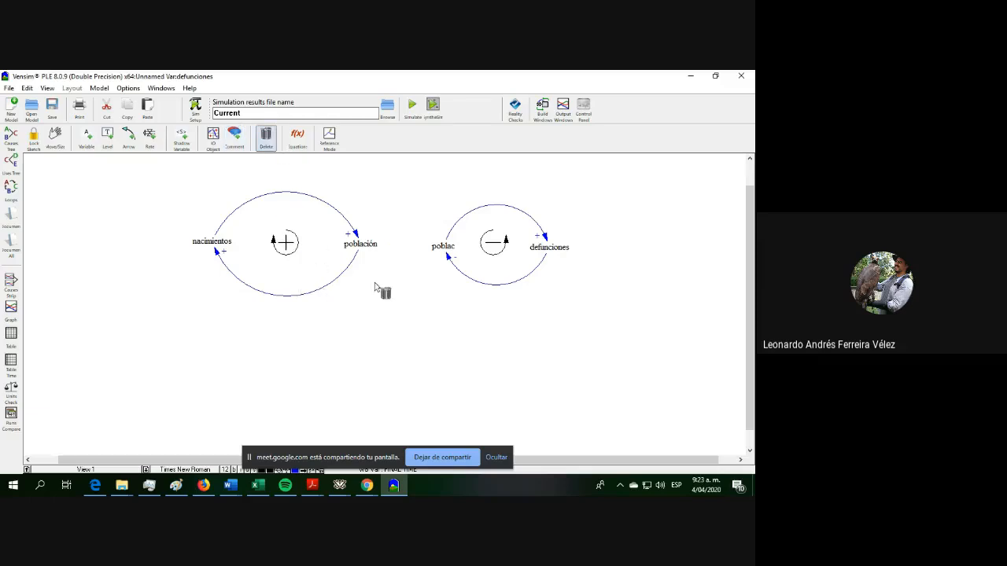
pyautogui.click(374, 488)
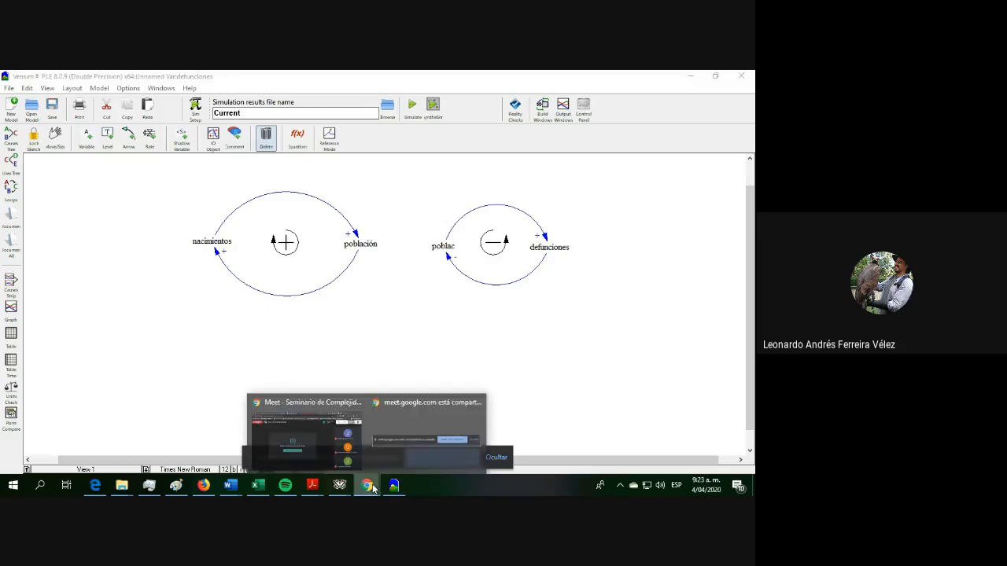
pyautogui.click(318, 429)
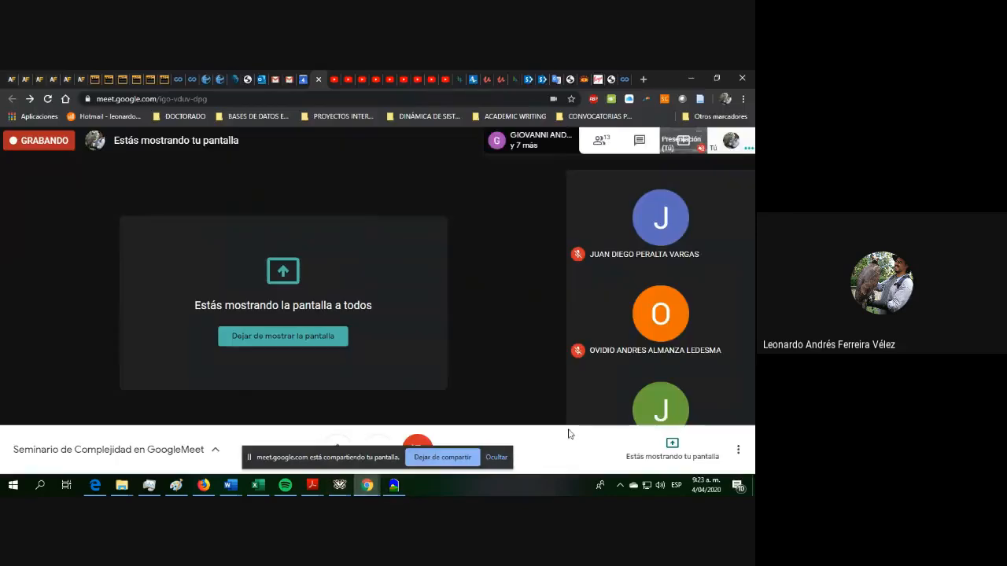
pyautogui.click(638, 140)
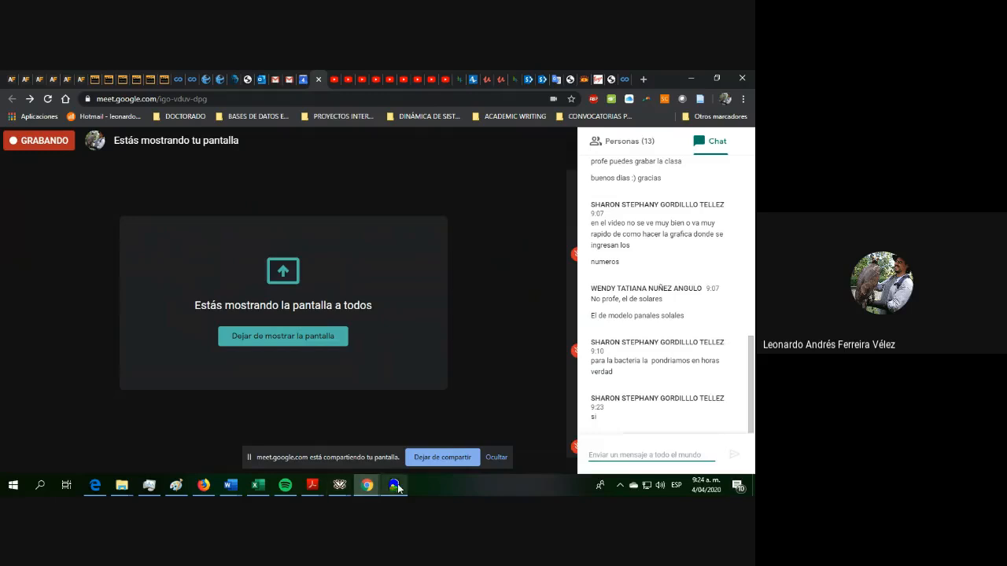
pyautogui.moveTo(396, 486)
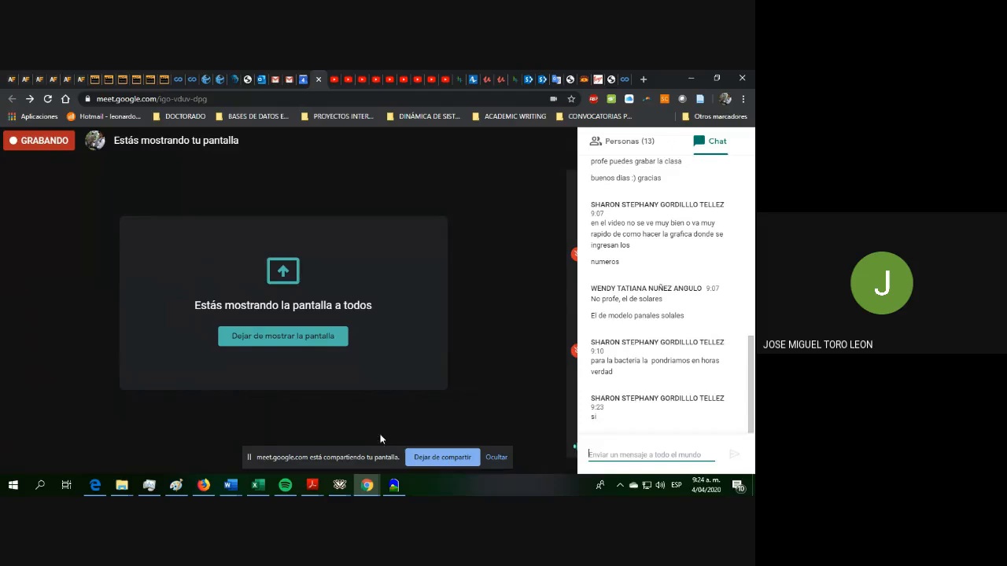
pyautogui.click(394, 487)
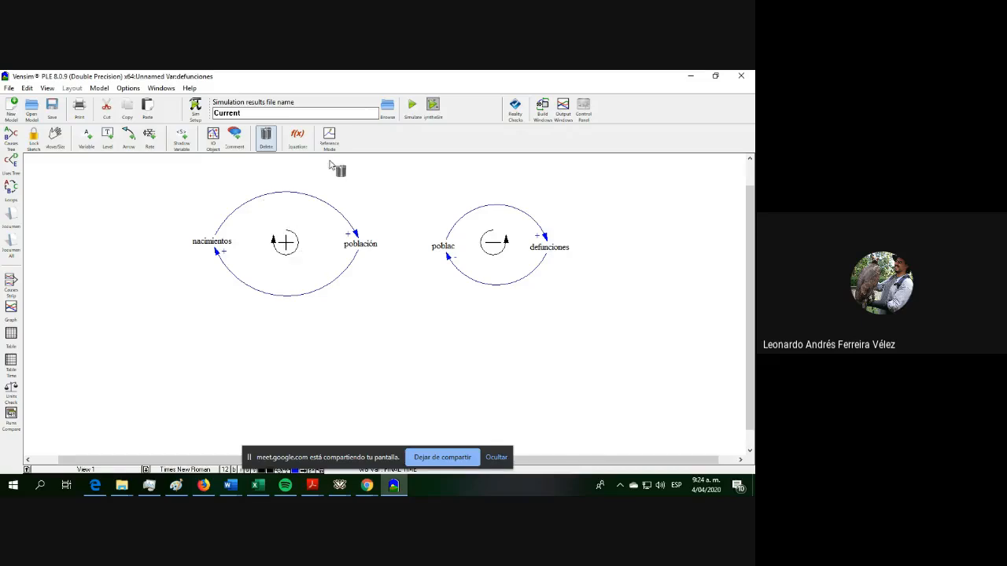
# Step: Start a new comment below the loops to examine the built-in images it offers, and cancel it without adding anything
pyautogui.click(233, 138)
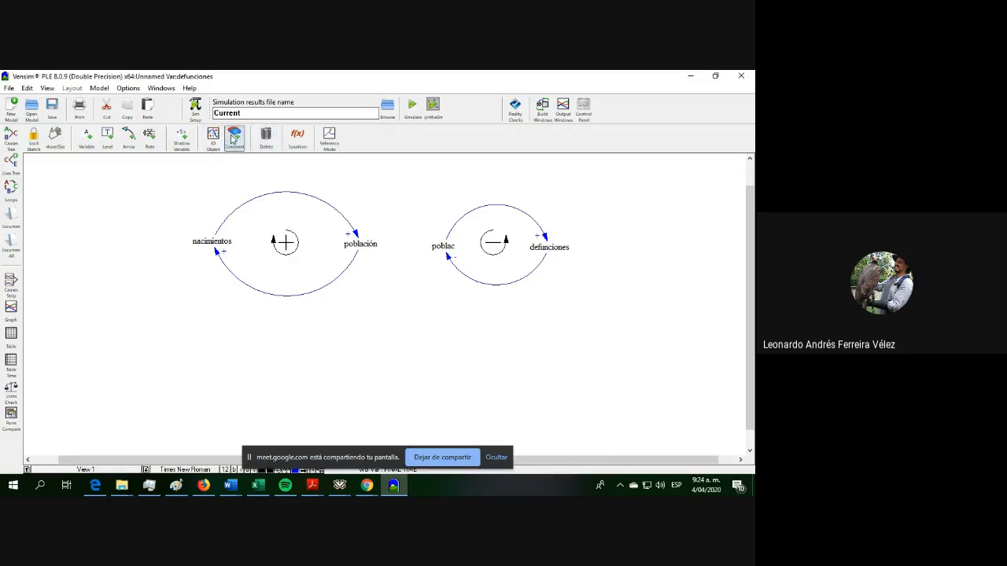
pyautogui.click(358, 337)
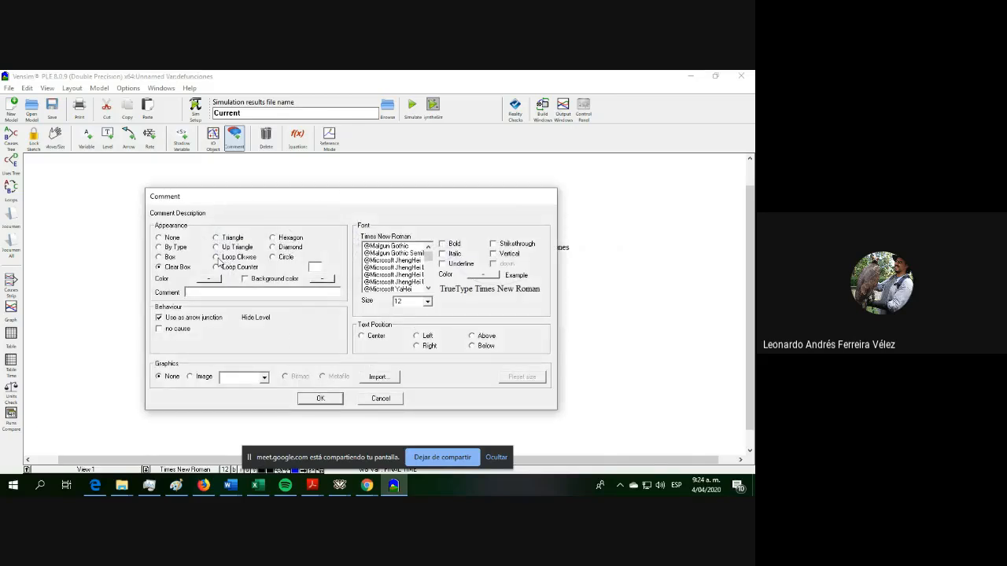
pyautogui.click(265, 377)
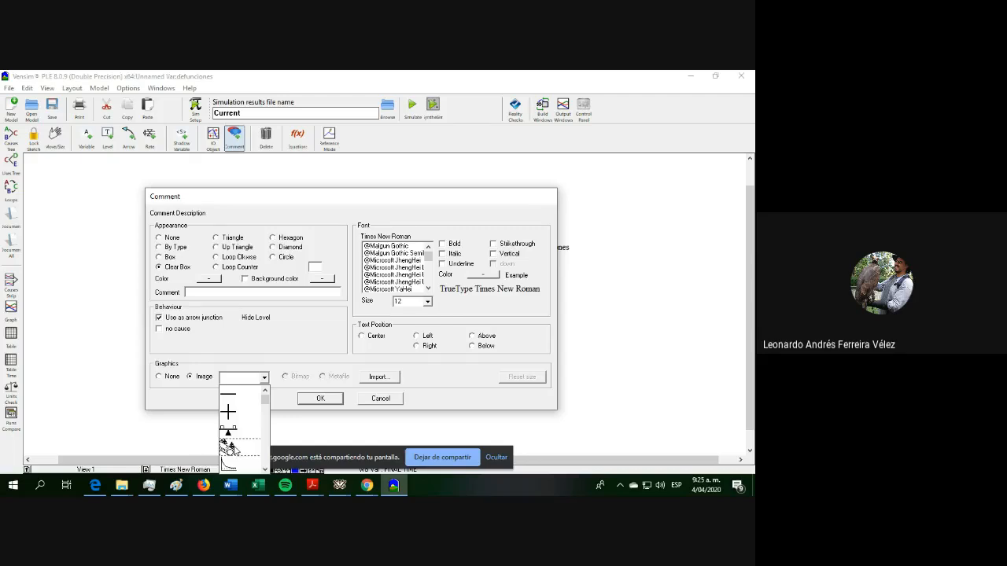
pyautogui.scroll(-1, 230, 448)
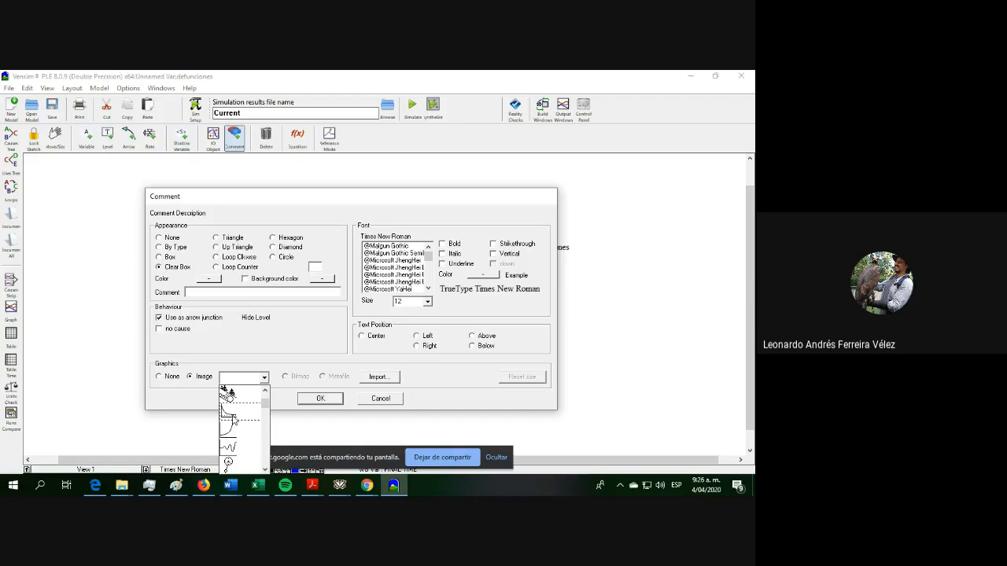
pyautogui.click(265, 391)
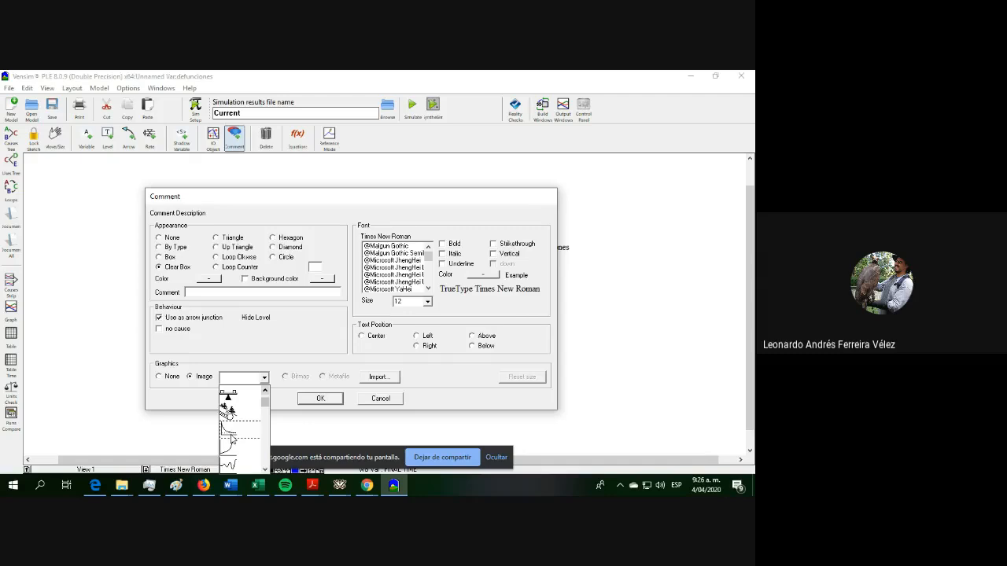
pyautogui.scroll(-1, 242, 428)
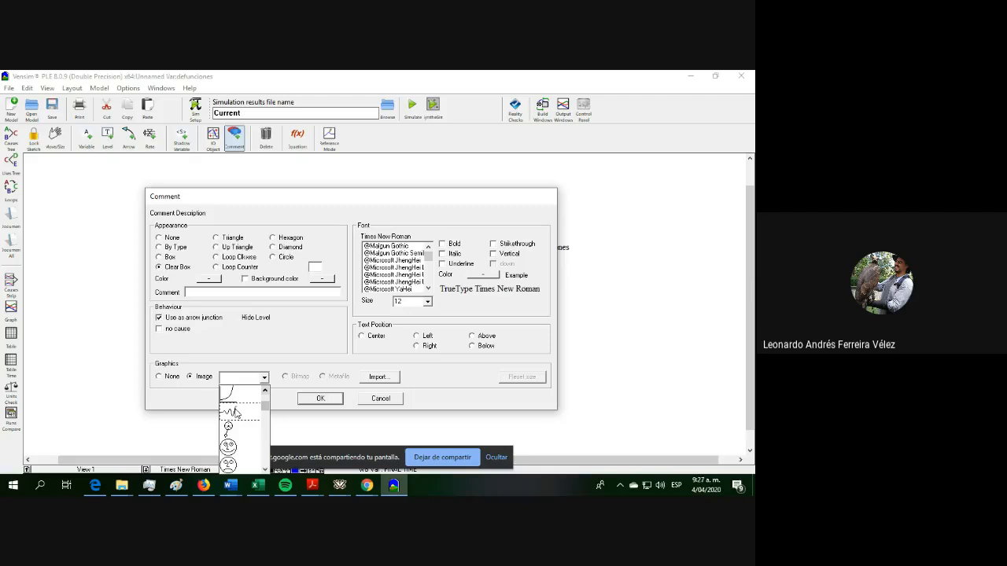
pyautogui.scroll(-1, 236, 405)
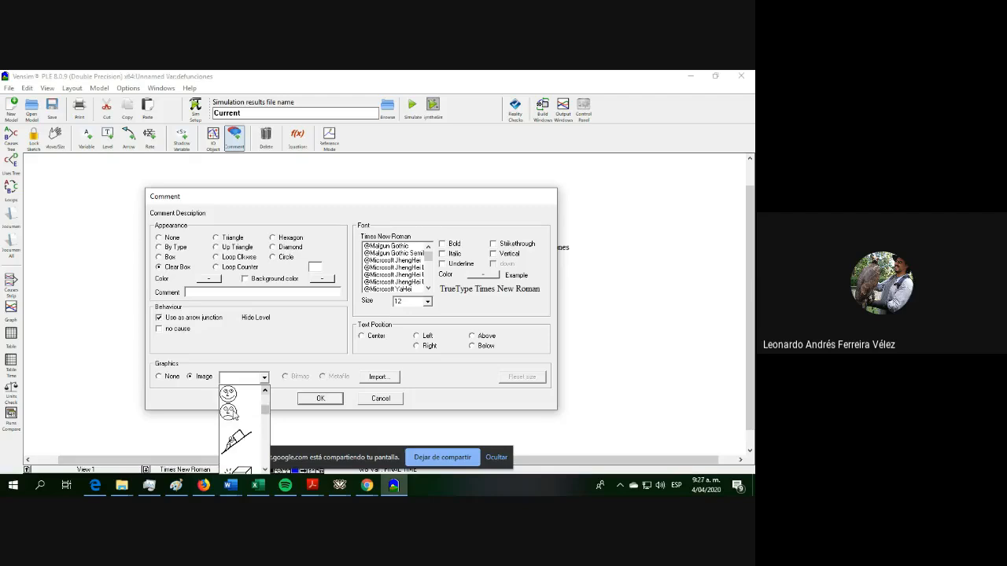
pyautogui.scroll(1, 244, 397)
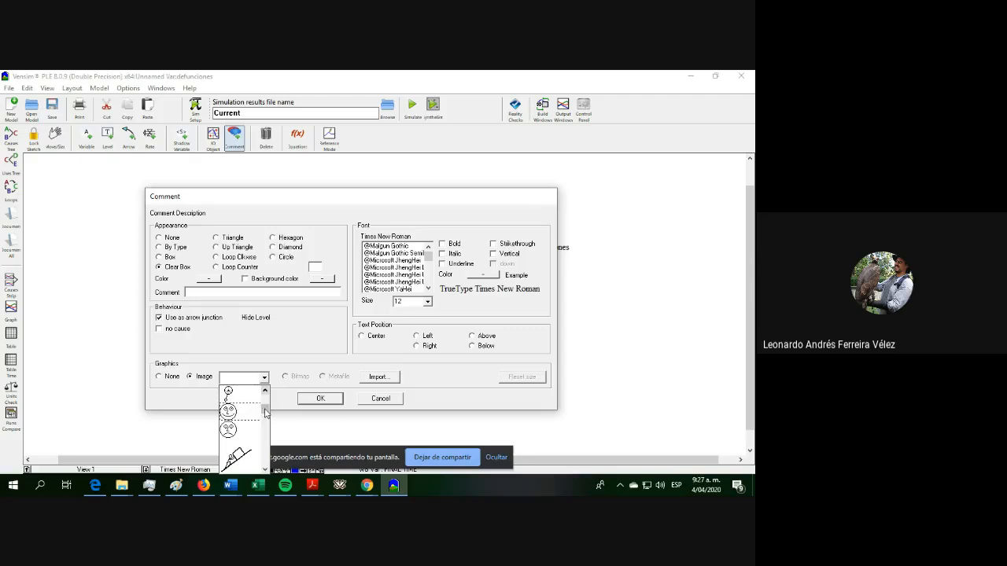
pyautogui.moveTo(265, 411)
pyautogui.mouseDown()
pyautogui.moveTo(265, 450)
pyautogui.moveTo(264, 396)
pyautogui.mouseUp()
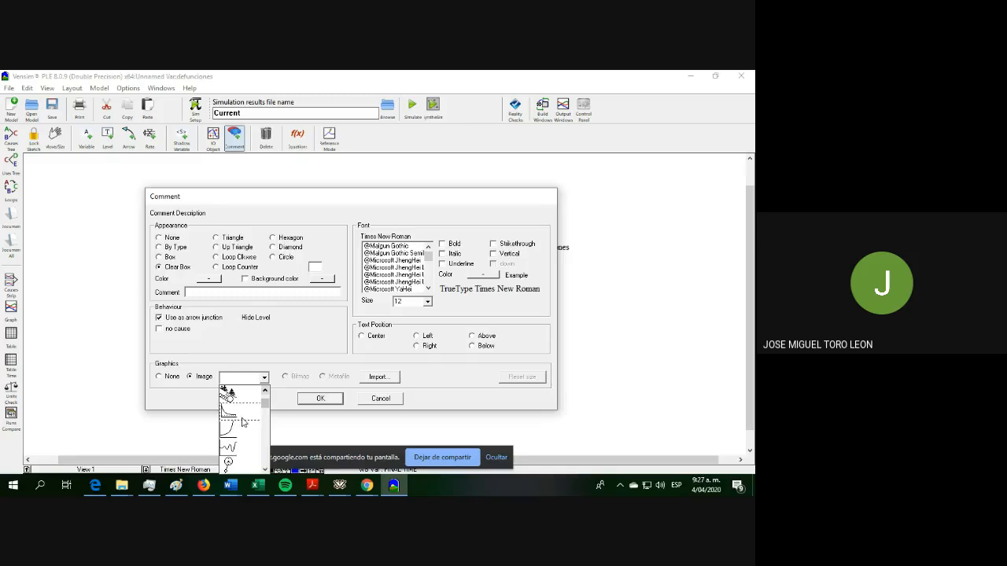
pyautogui.scroll(-1, 246, 437)
pyautogui.scroll(1, 245, 435)
pyautogui.click(399, 403)
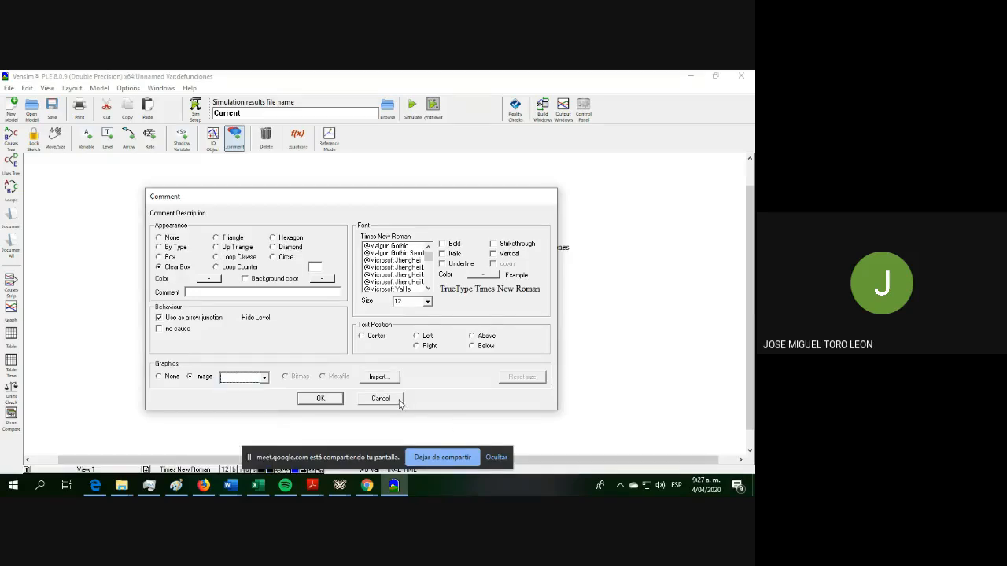
pyautogui.click(398, 401)
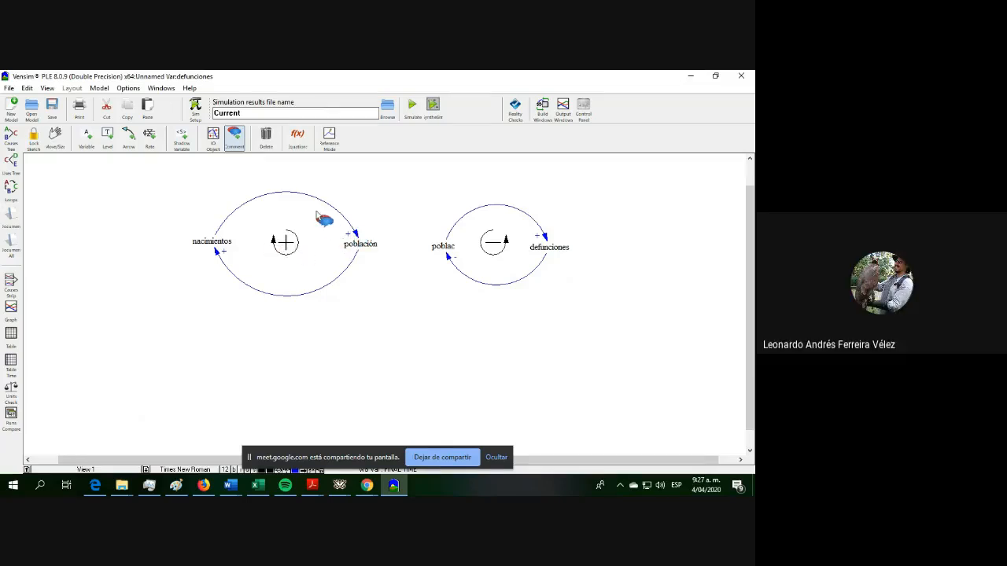
pyautogui.click(239, 148)
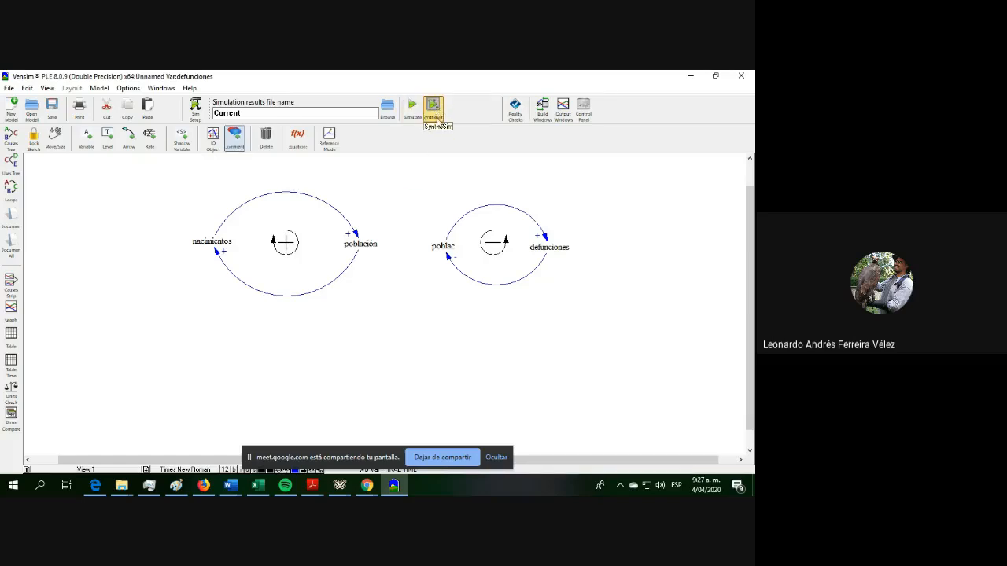
pyautogui.click(235, 140)
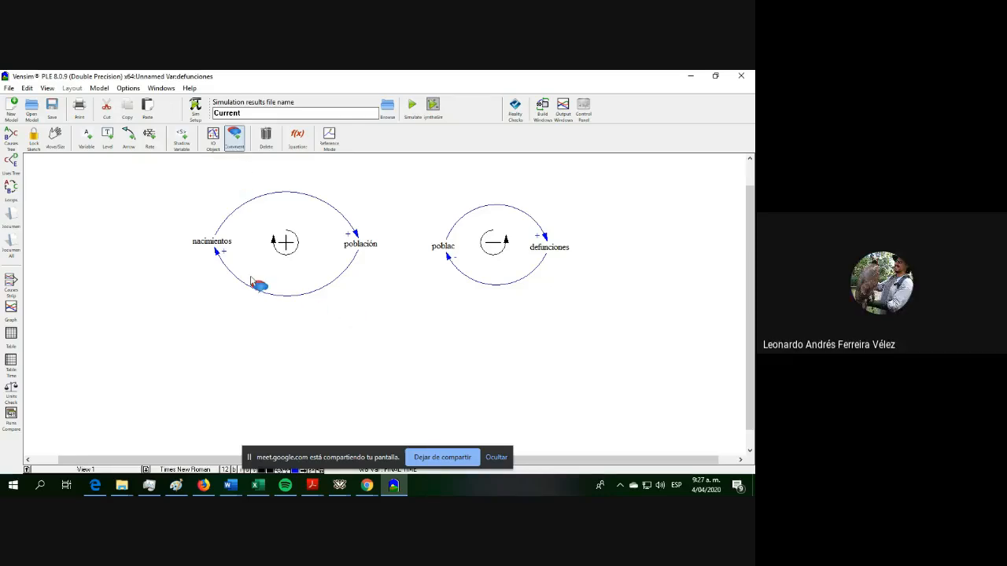
pyautogui.click(265, 138)
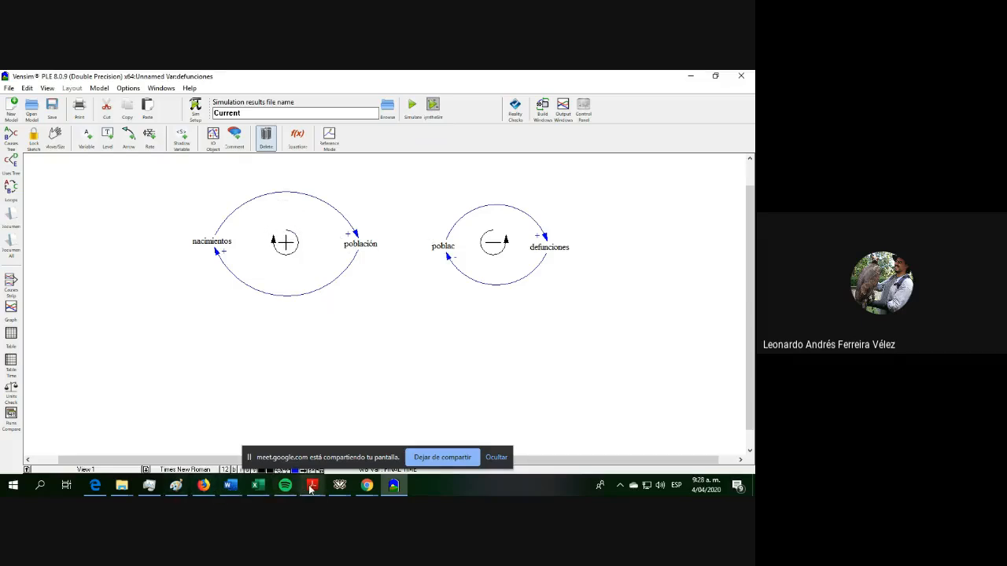
# Step: Check the Google Meet chat twice for new participant messages, returning to the Vensim diagram each time
pyautogui.click(367, 486)
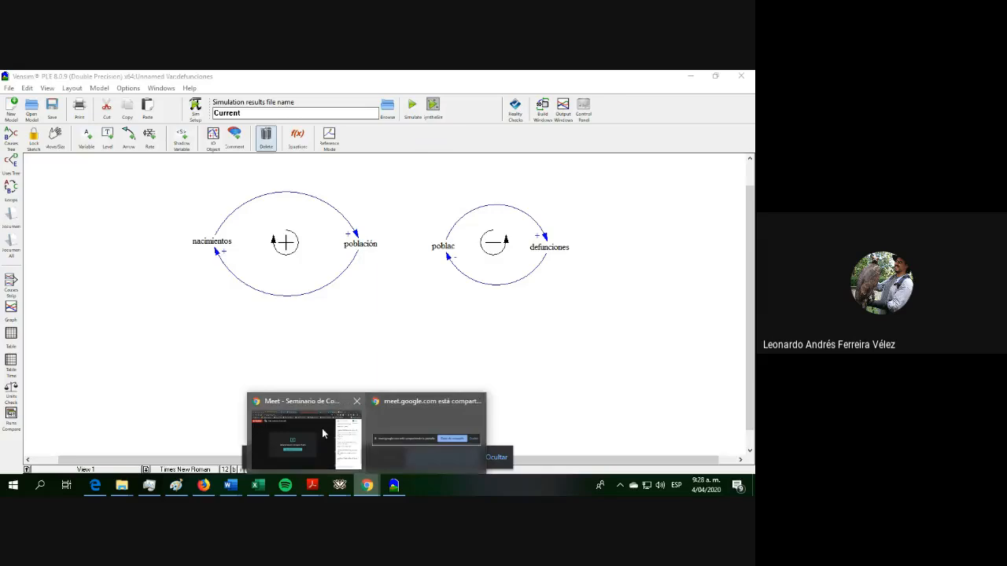
pyautogui.click(336, 425)
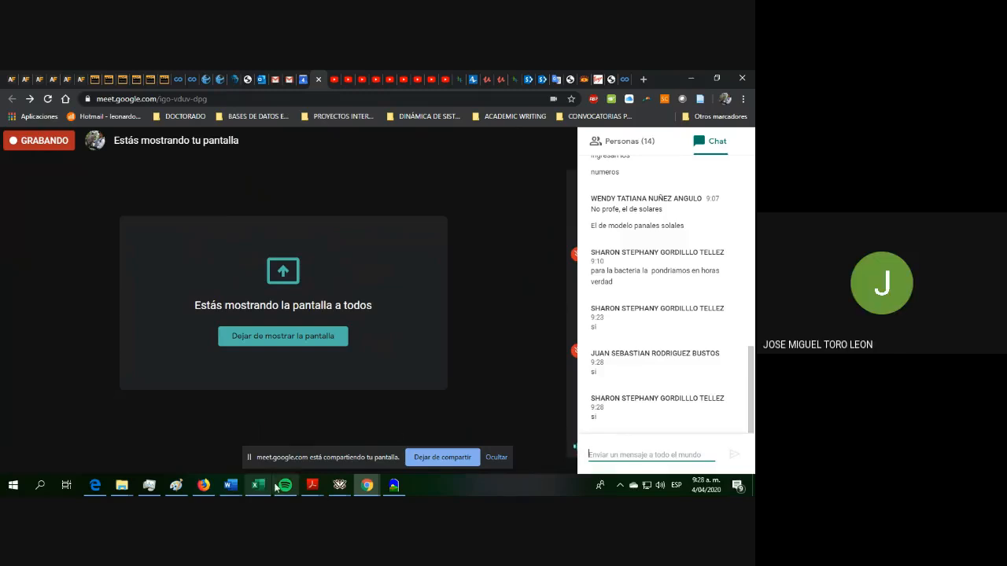
pyautogui.click(391, 485)
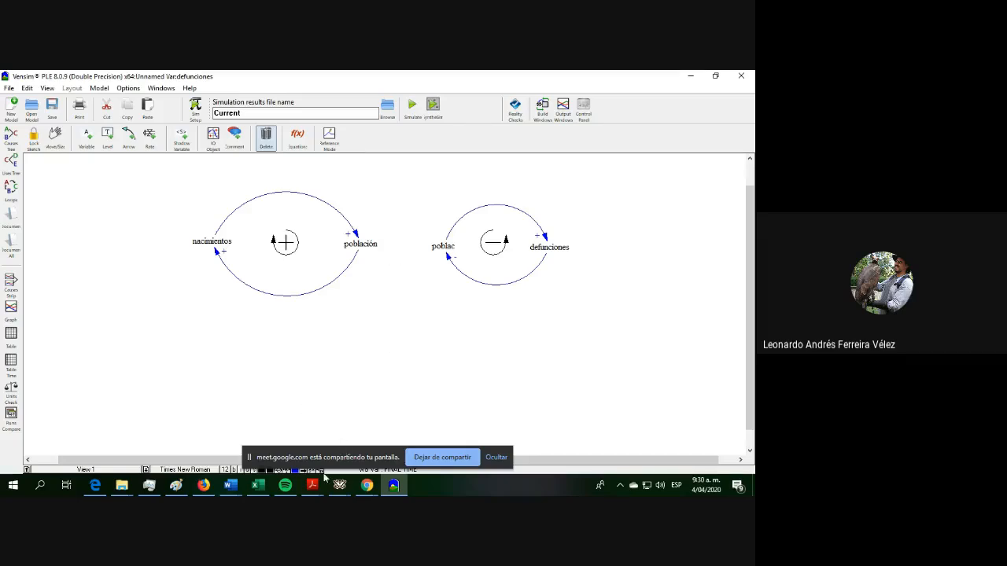
pyautogui.click(368, 488)
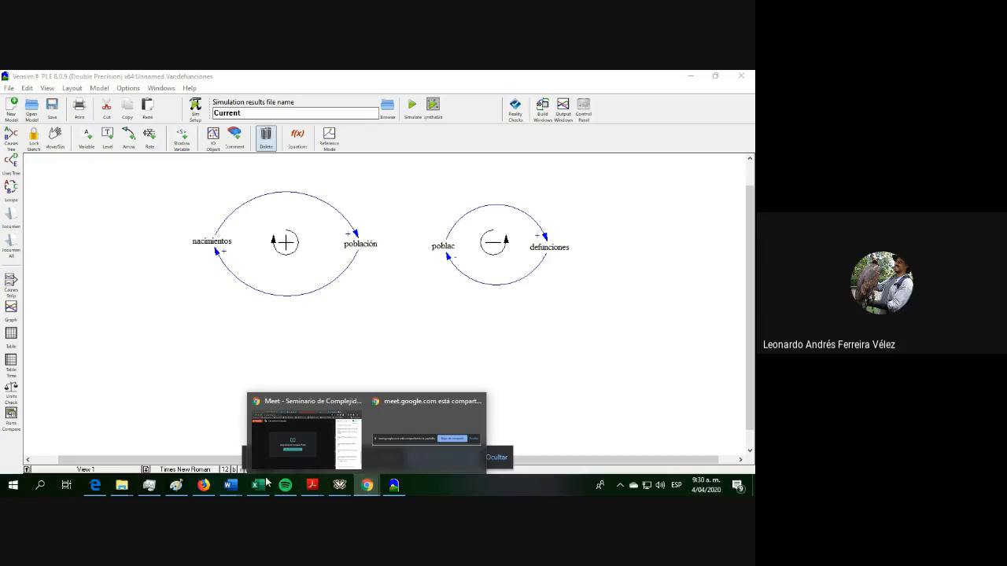
pyautogui.click(309, 439)
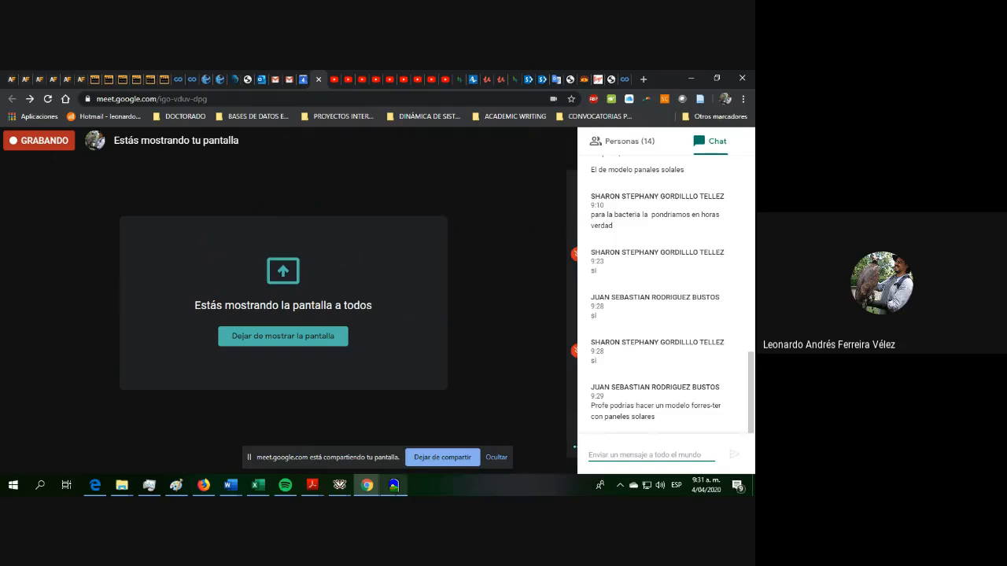
pyautogui.moveTo(394, 493)
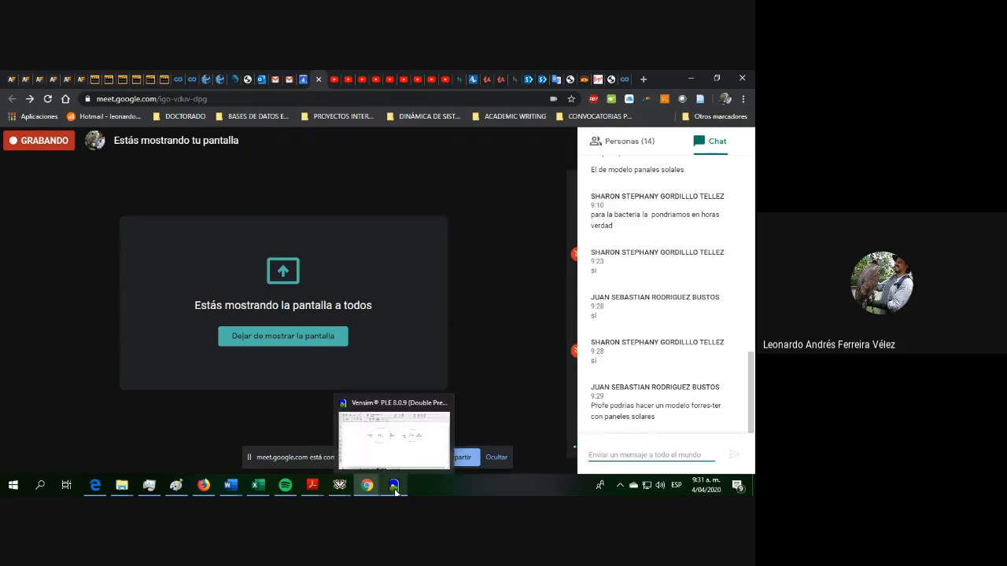
pyautogui.click(393, 439)
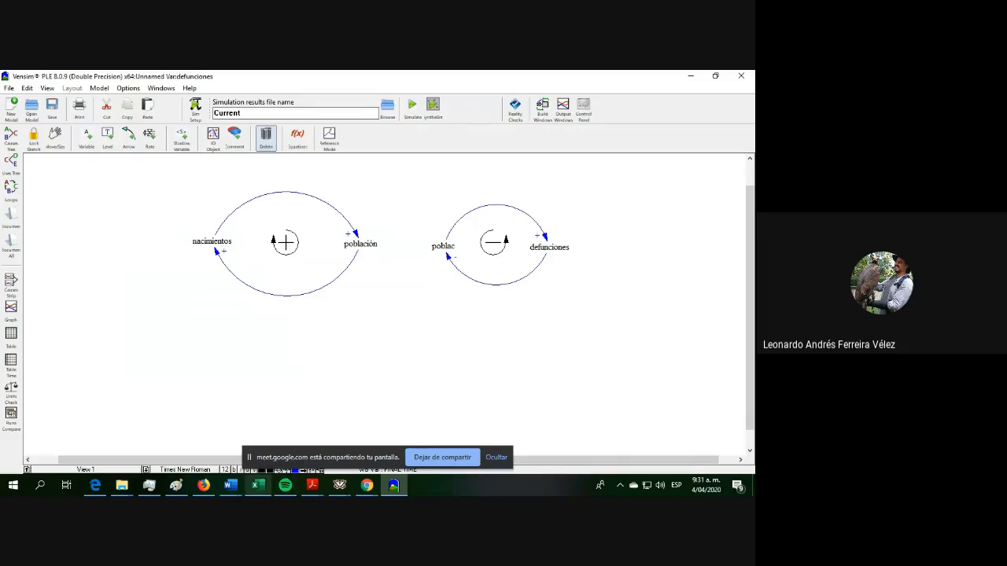
# Step: Switch to the Google Meet chat to read the participants' latest messages and return to the Vensim diagram
pyautogui.moveTo(373, 485)
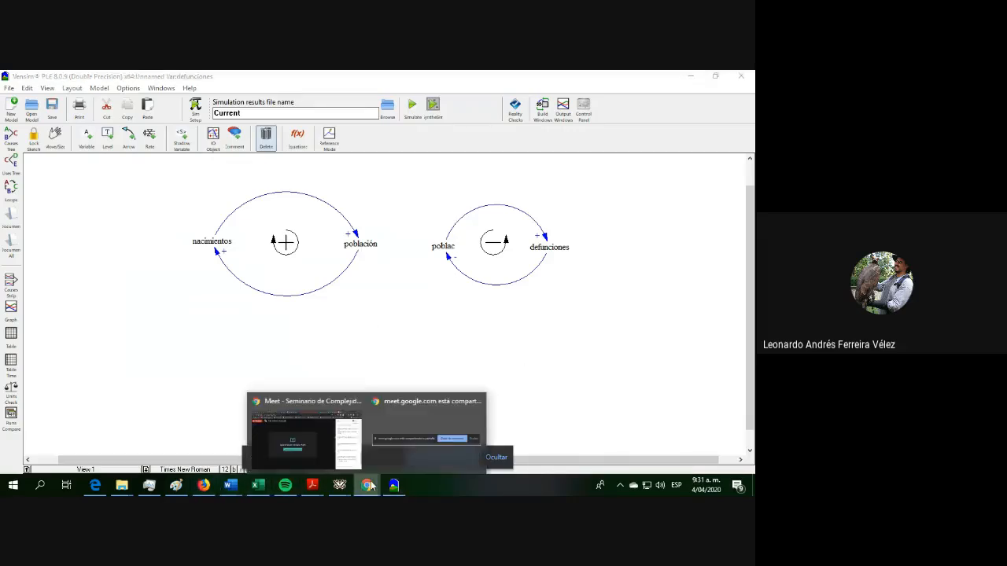
pyautogui.click(359, 440)
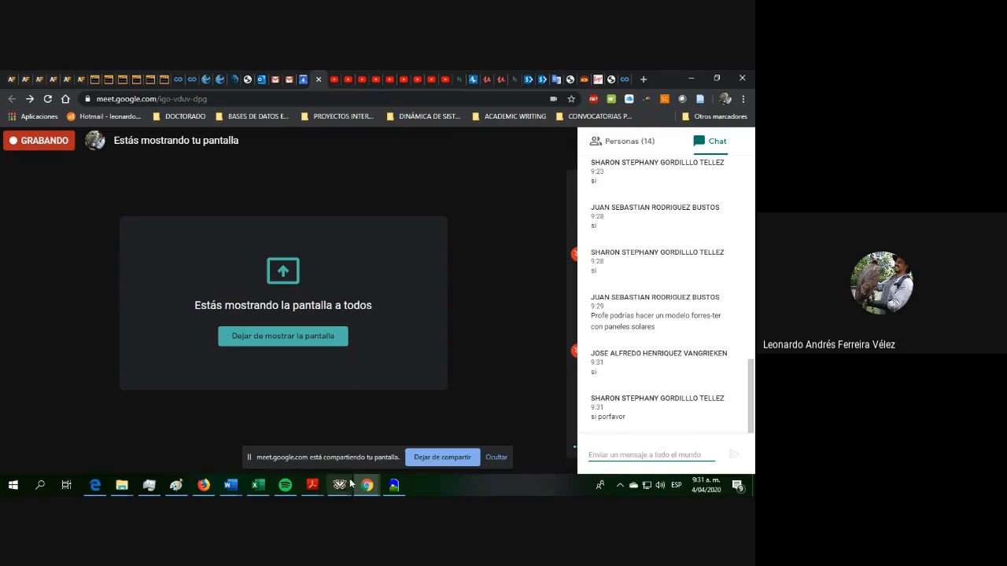
pyautogui.click(393, 485)
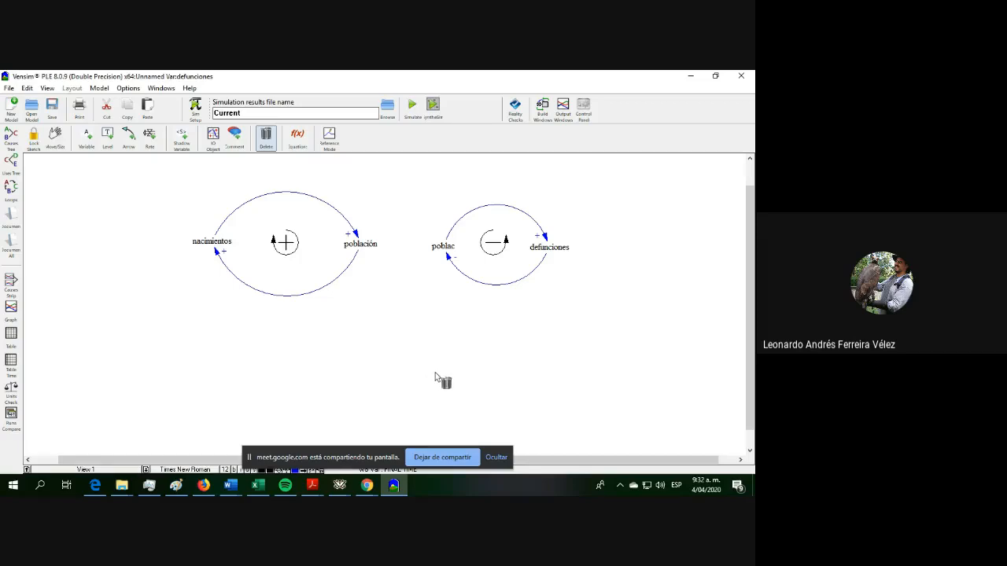
pyautogui.scroll(3, 594, 335)
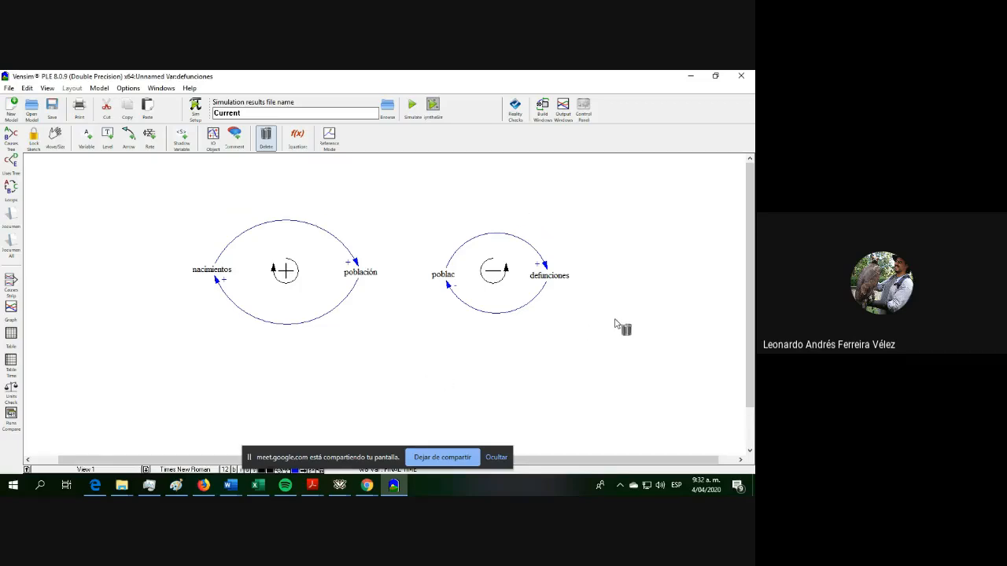
pyautogui.scroll(-4, 617, 324)
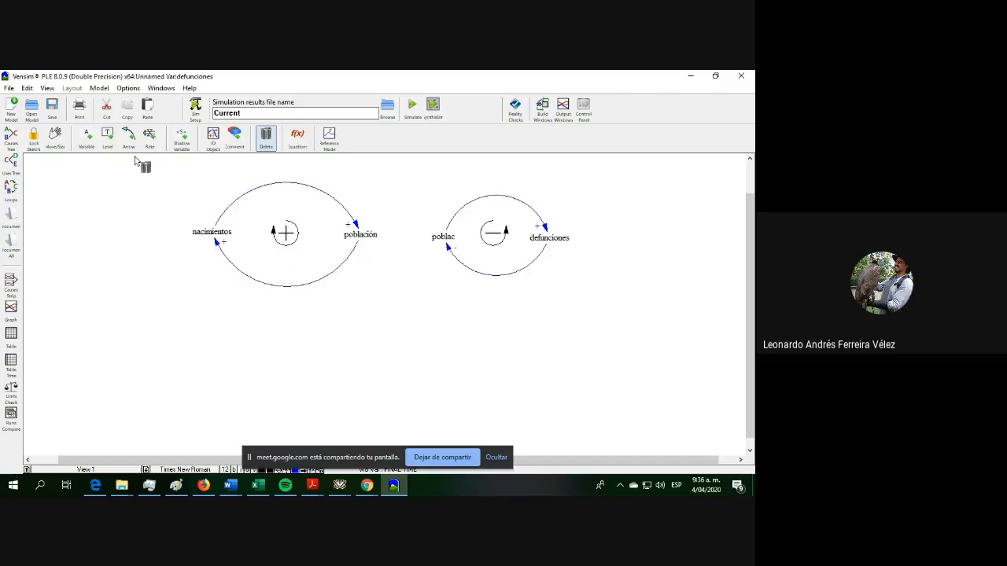
# Step: Try to add a level named POBLACIÓN1 below the two causal loops
pyautogui.click(107, 137)
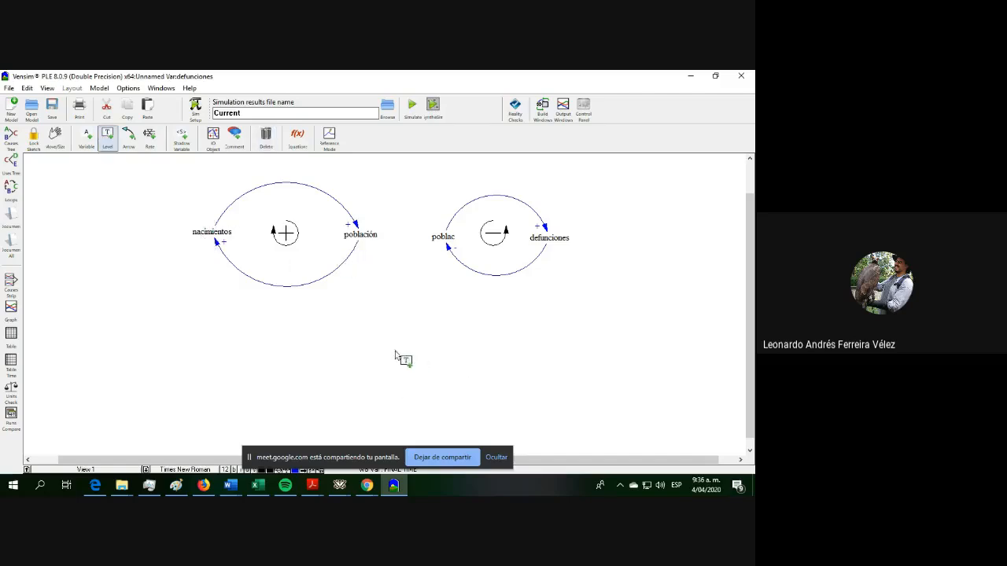
pyautogui.click(365, 351)
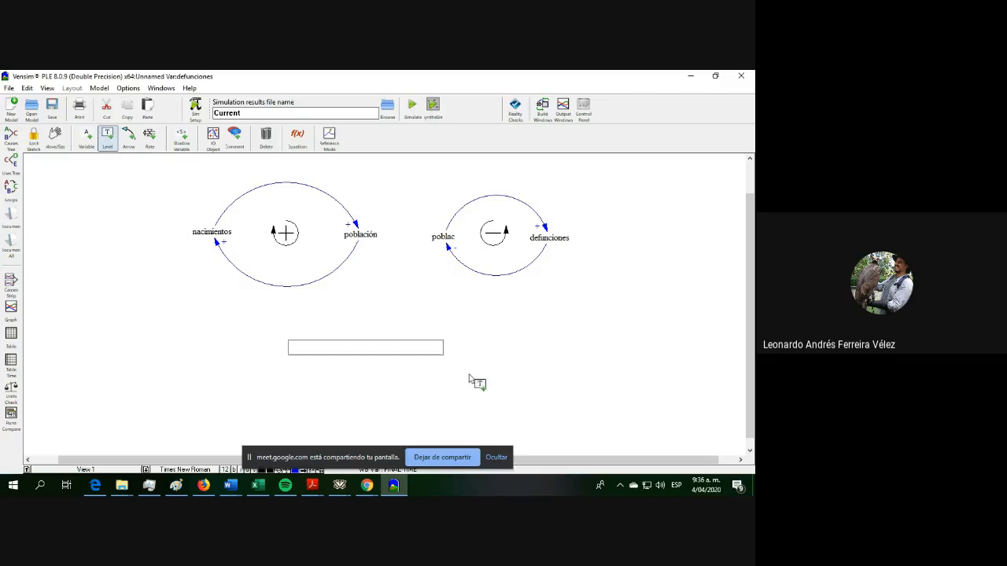
pyautogui.write('POBL')
pyautogui.write('ACI´PON')
pyautogui.press('BackSpace')
pyautogui.press('Left')
pyautogui.press('BackSpace')
pyautogui.press('BackSpace')
pyautogui.write('Ó')
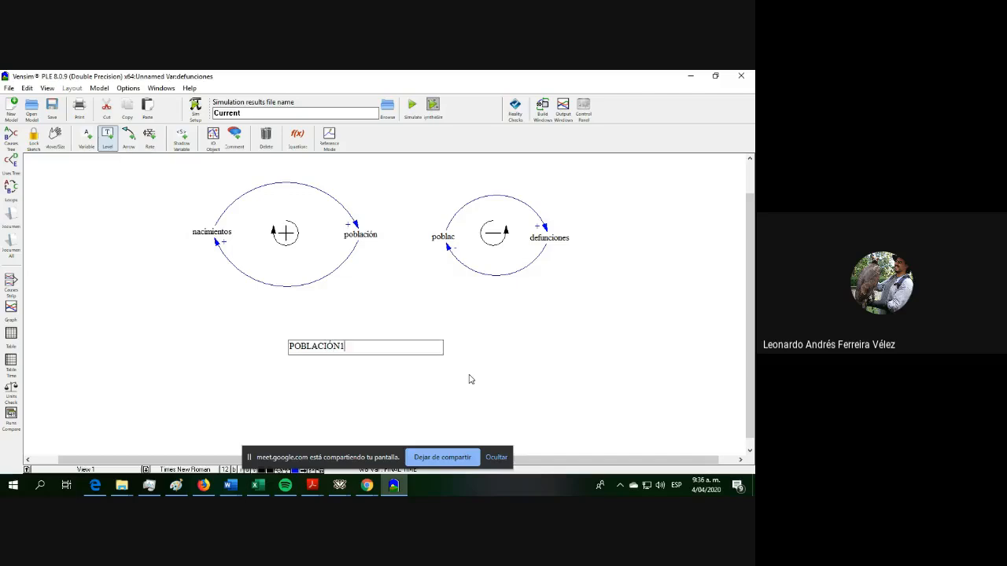
pyautogui.press('Return')
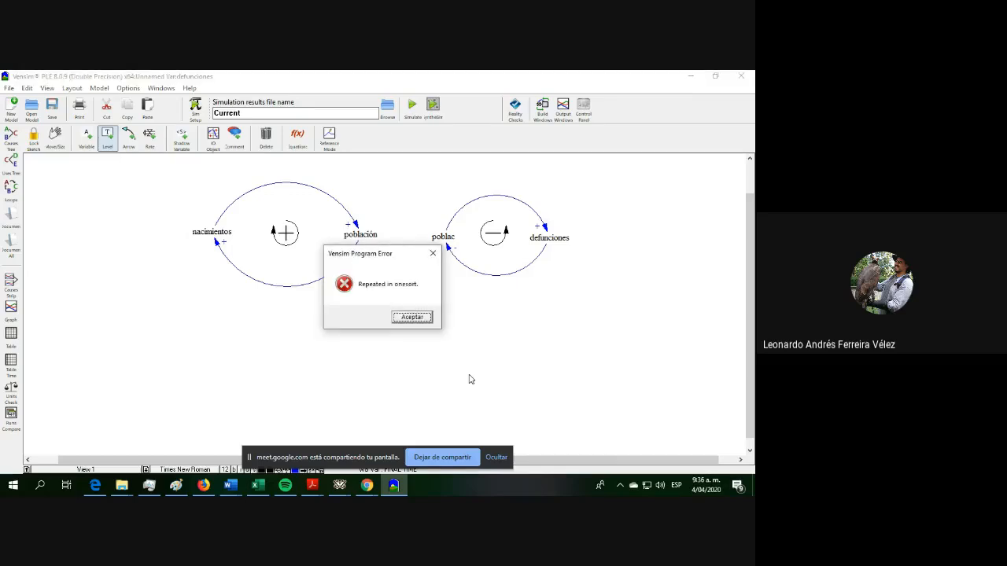
# Step: Try to dismiss the recurring Vensim Program Error dialog, moving it aside to reach the diagram
pyautogui.click(417, 322)
pyautogui.click(417, 322)
pyautogui.click(433, 260)
pyautogui.click(433, 259)
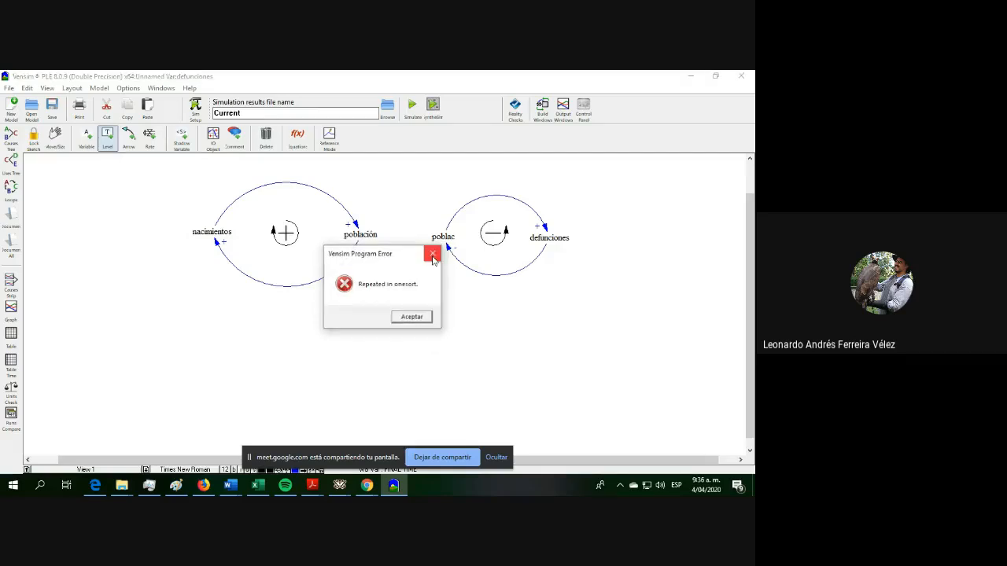
pyautogui.click(433, 260)
pyautogui.moveTo(409, 257); pyautogui.dragTo(199, 280)
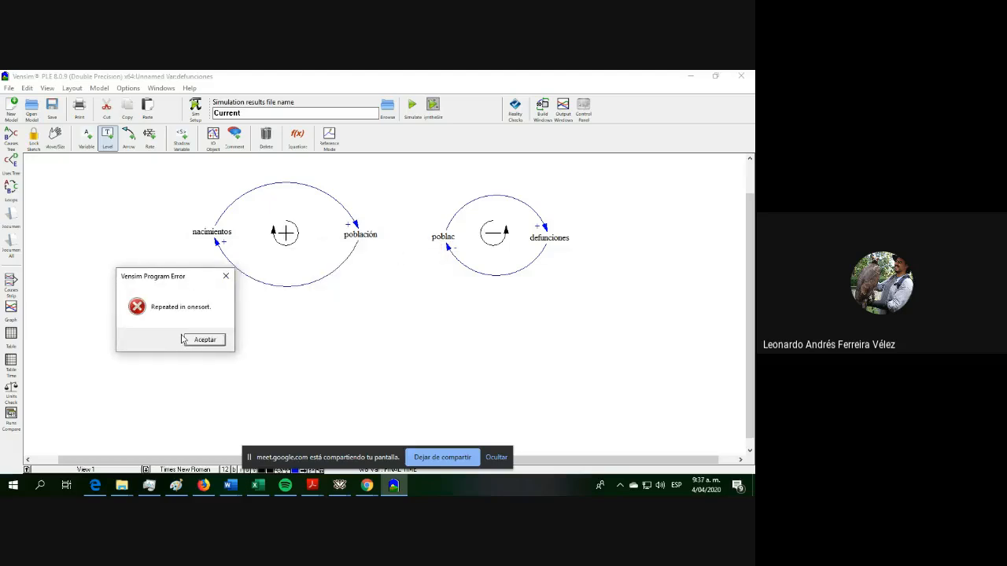
pyautogui.click(226, 277)
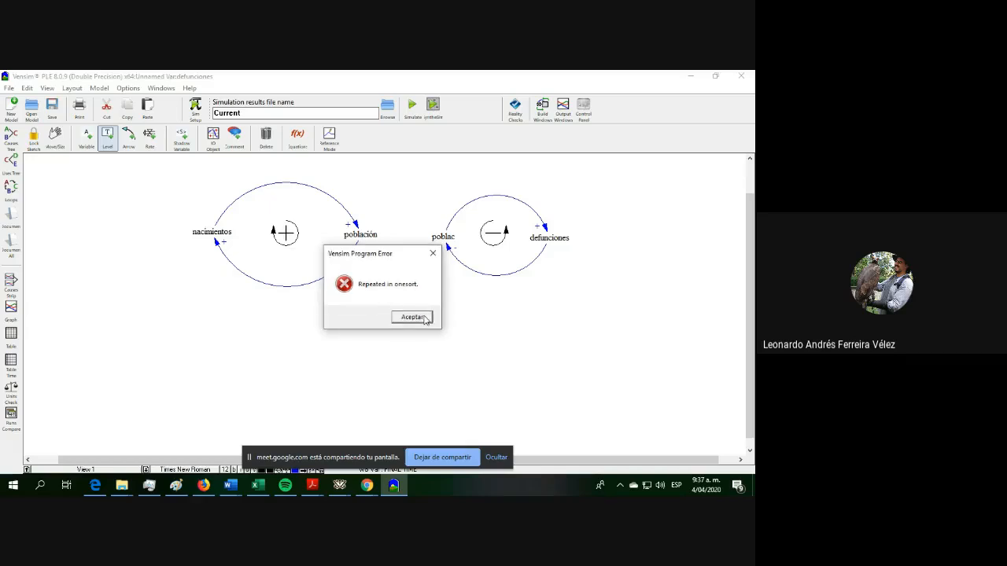
pyautogui.click(432, 254)
pyautogui.click(432, 256)
# Step: Close Vensim without saving the modified sketch, end the crashed program, and relaunch Vensim PLE x64 from the desktop
pyautogui.click(751, 77)
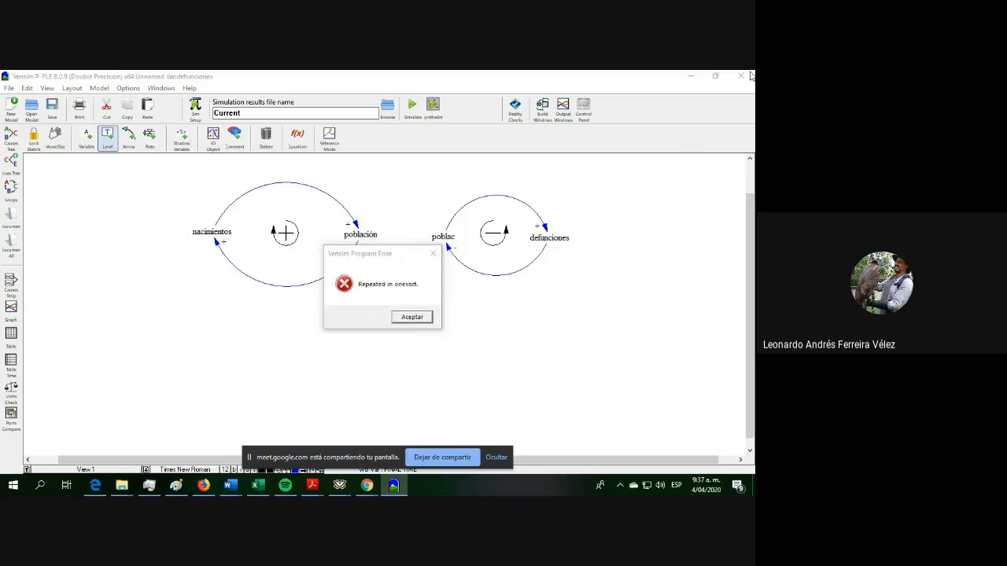
pyautogui.moveTo(393, 486)
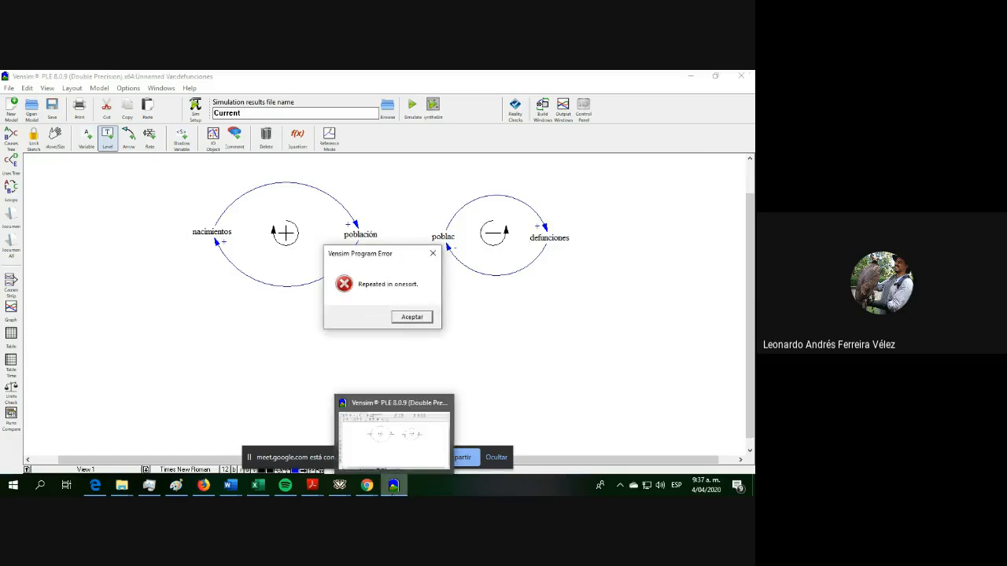
pyautogui.click(446, 402)
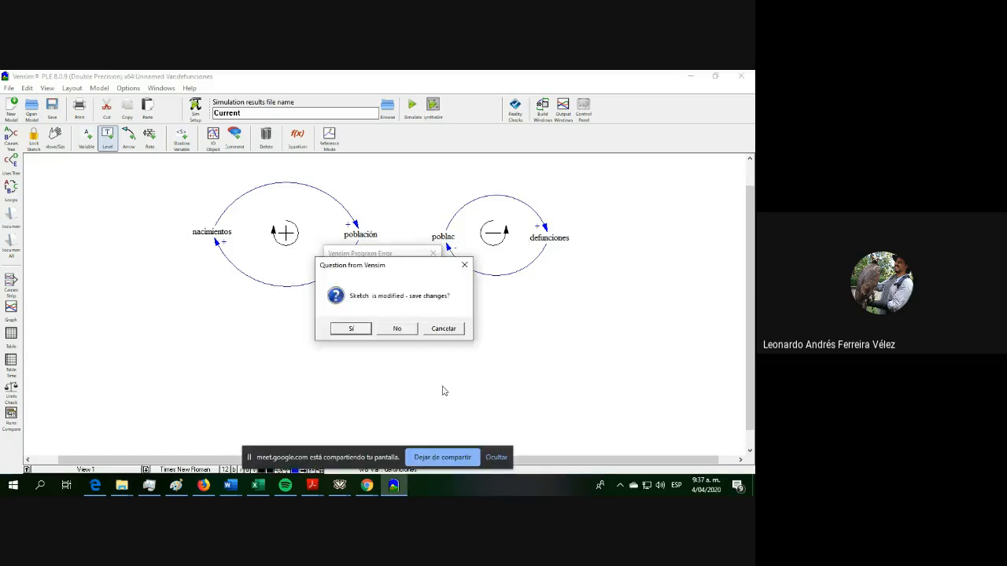
pyautogui.click(398, 328)
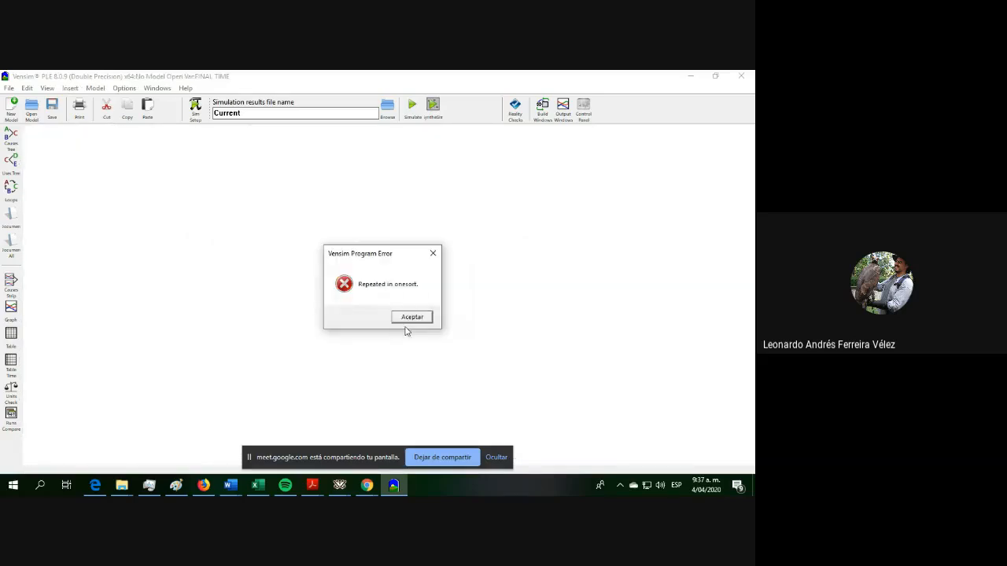
pyautogui.click(432, 254)
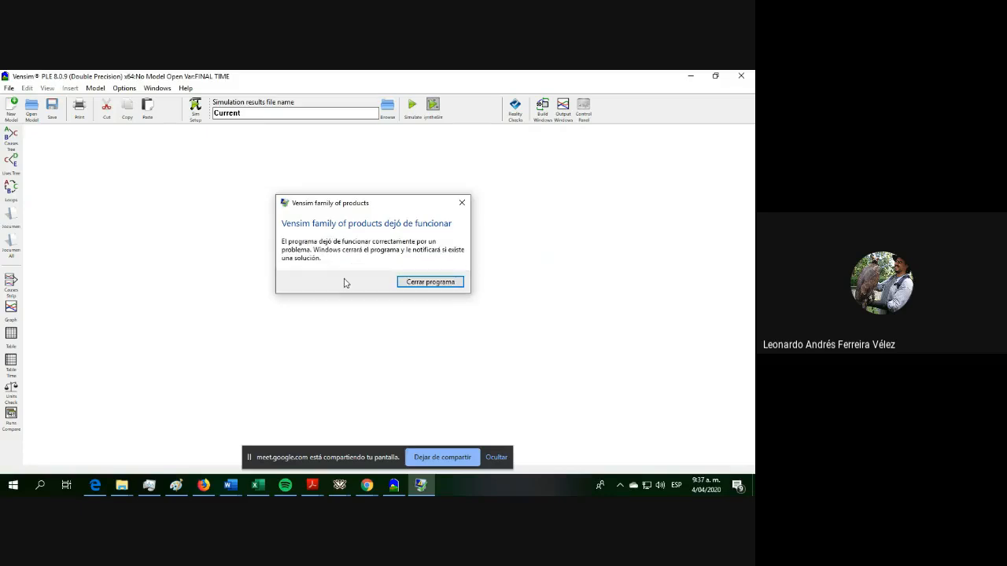
pyautogui.click(402, 282)
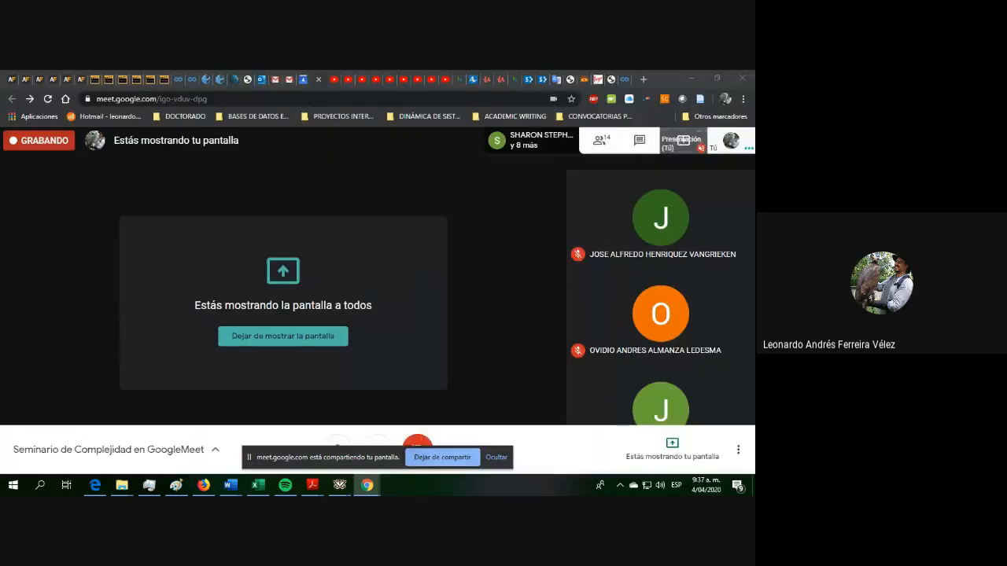
pyautogui.press('super+d')
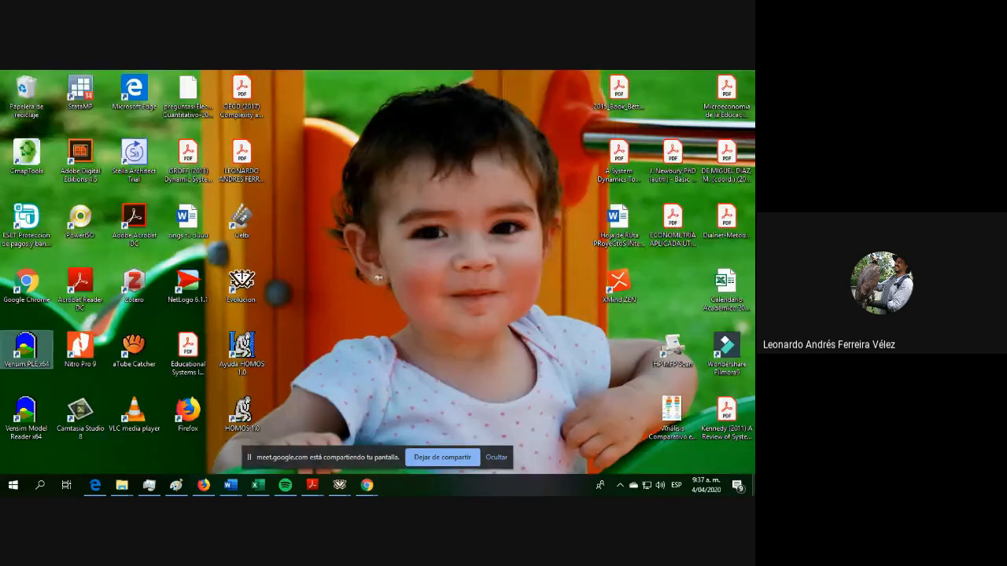
pyautogui.doubleClick(26, 350)
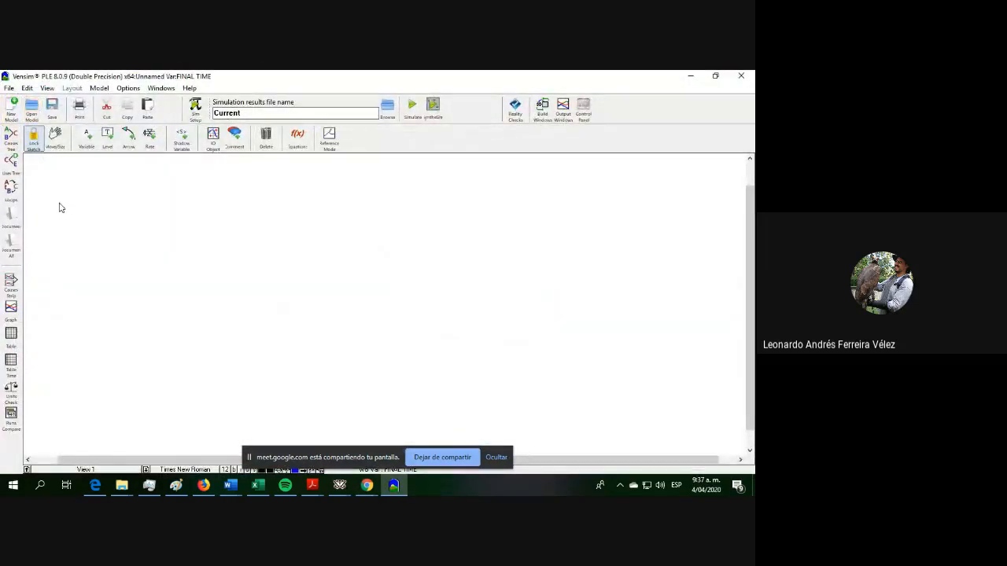
# Step: Create a new model with initial time 2020, final time 2120 and Year as the time unit
pyautogui.click(11, 105)
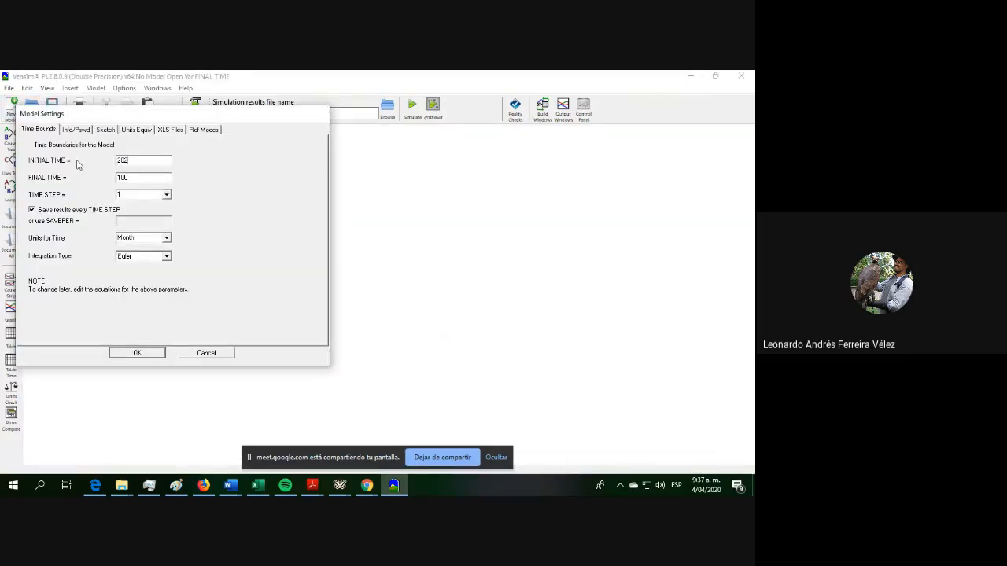
pyautogui.doubleClick(134, 178)
pyautogui.write('2')
pyautogui.click(167, 238)
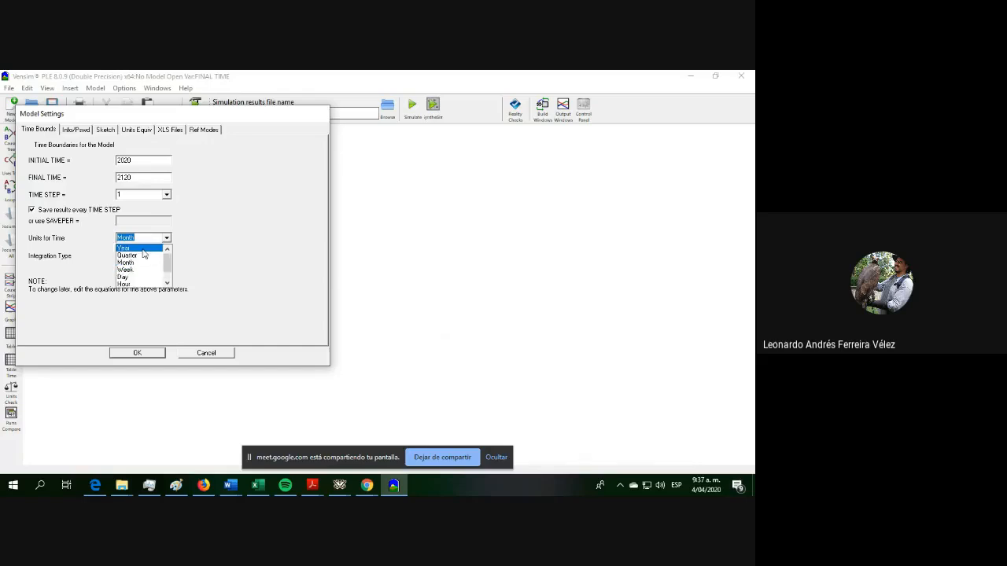
pyautogui.click(142, 250)
pyautogui.click(139, 352)
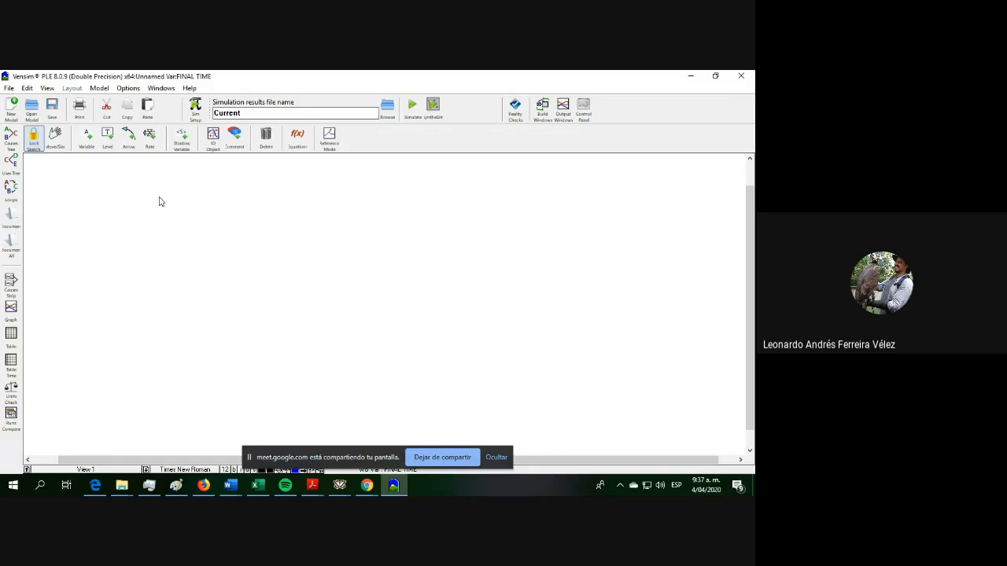
# Step: Add a level named POBLACIÓN near the middle of the sketch, enlarge its box and shift it slightly to the left
pyautogui.click(109, 135)
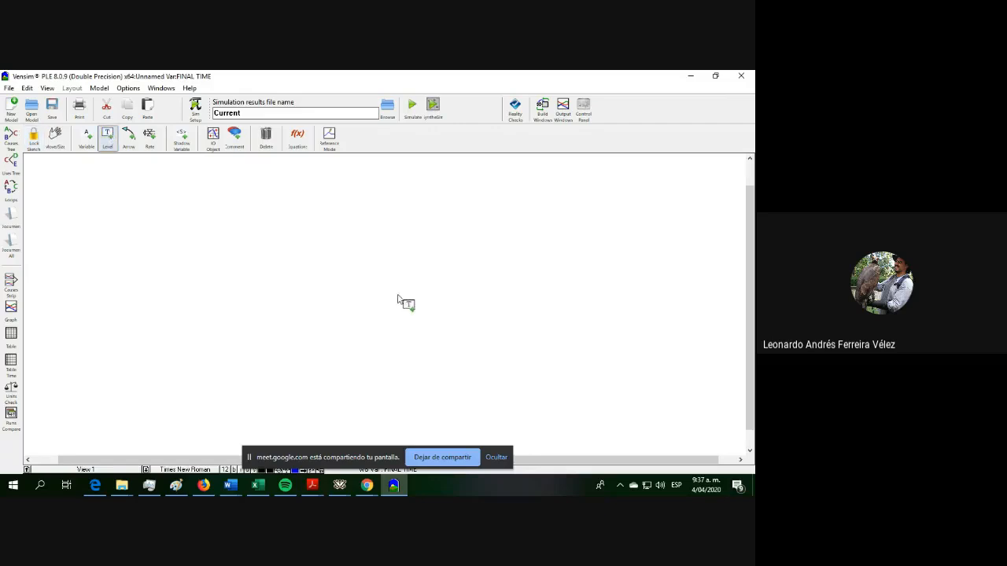
pyautogui.click(368, 271)
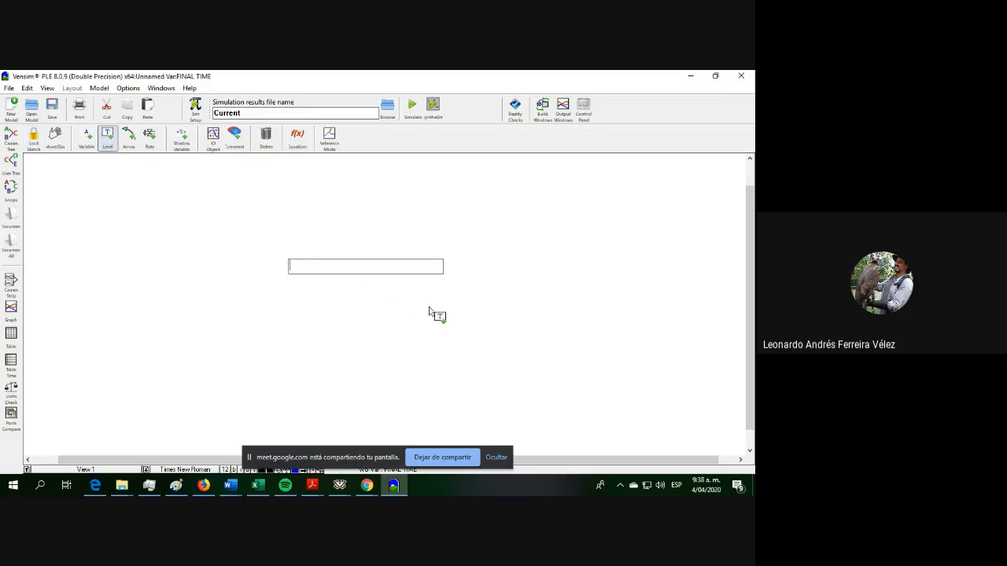
pyautogui.write('POBLACIÓN')
pyautogui.press('Return')
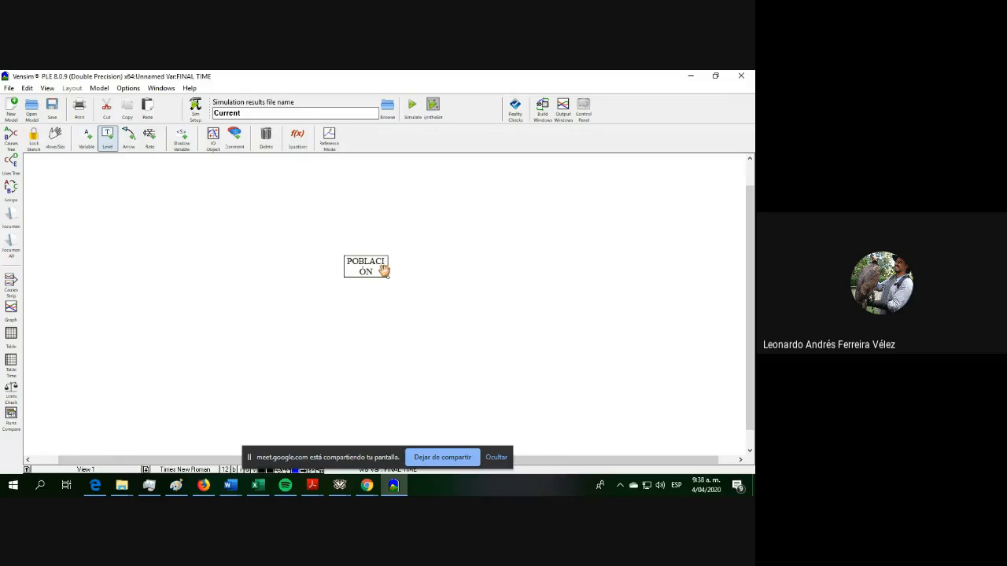
pyautogui.moveTo(389, 279); pyautogui.dragTo(406, 278)
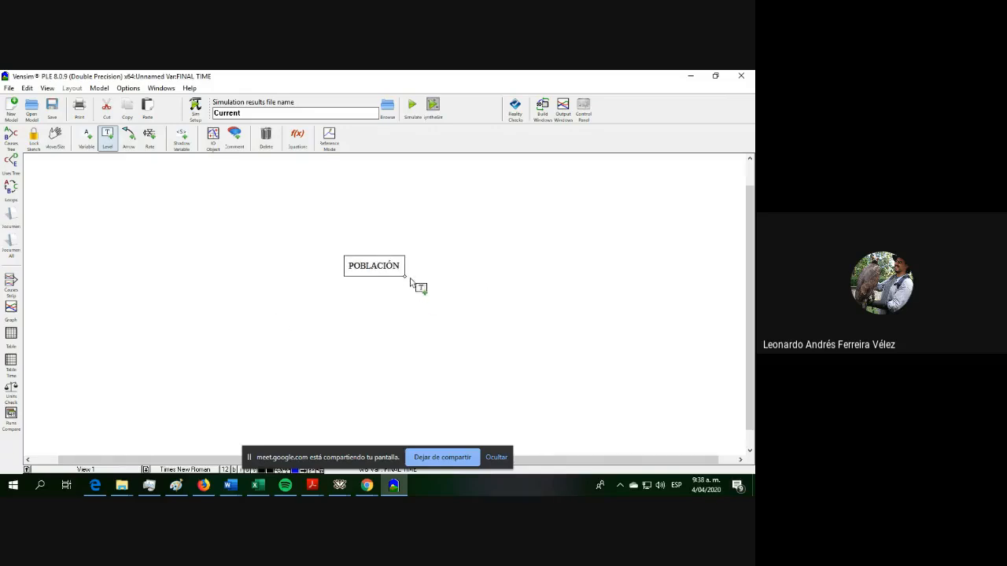
pyautogui.moveTo(405, 276); pyautogui.dragTo(494, 324)
pyautogui.moveTo(385, 290); pyautogui.dragTo(327, 281)
# Step: Add an inflow rate named NACIMIENTOS running from a cloud on the left into the POBLACIÓN level
pyautogui.click(150, 138)
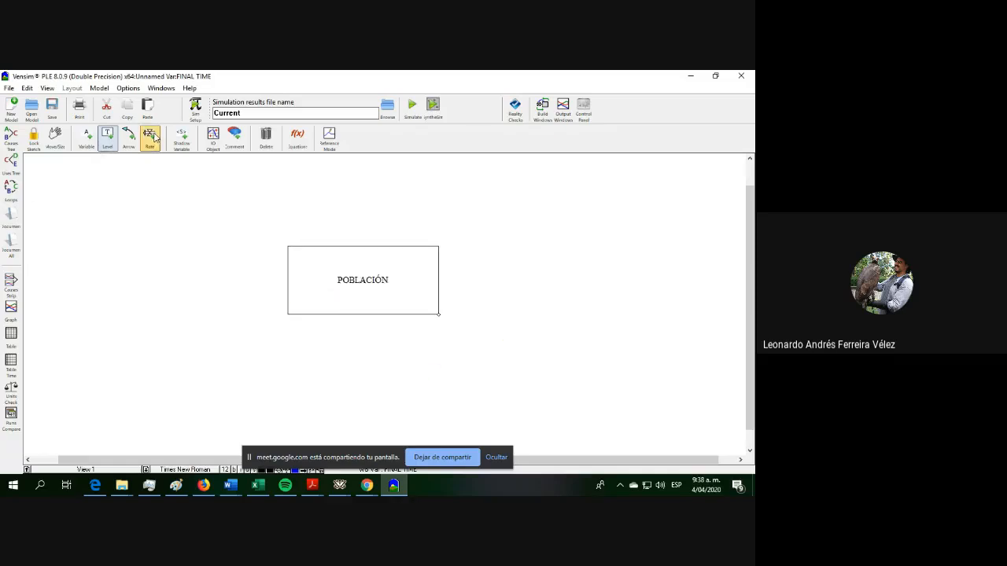
pyautogui.click(140, 276)
pyautogui.click(313, 283)
pyautogui.write('NACIMIENTOS')
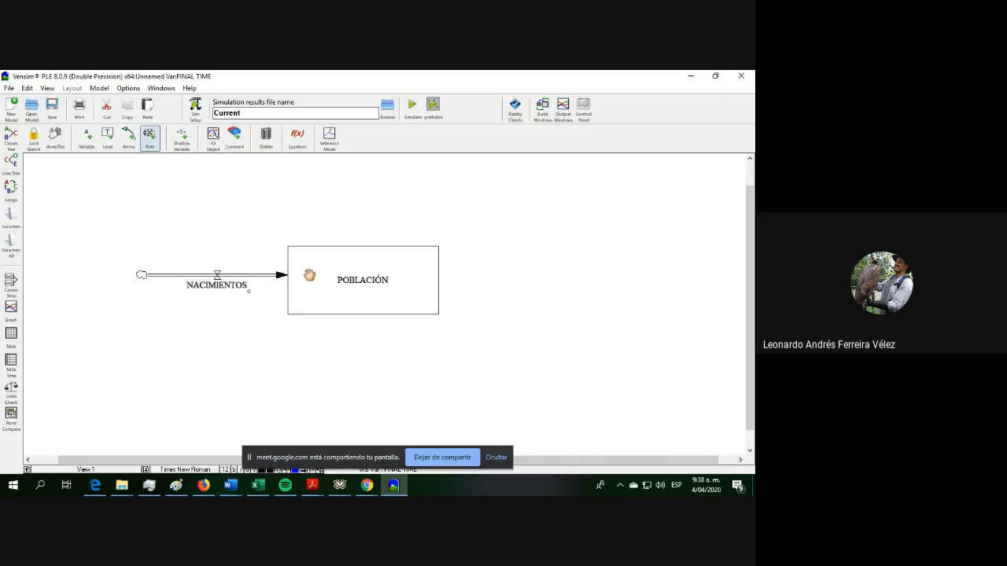
# Step: Add an outflow rate named DEFUNCIONES running from the POBLACIÓN level to a cloud on its right
pyautogui.click(148, 145)
pyautogui.click(416, 299)
pyautogui.click(605, 282)
pyautogui.write('DEFU')
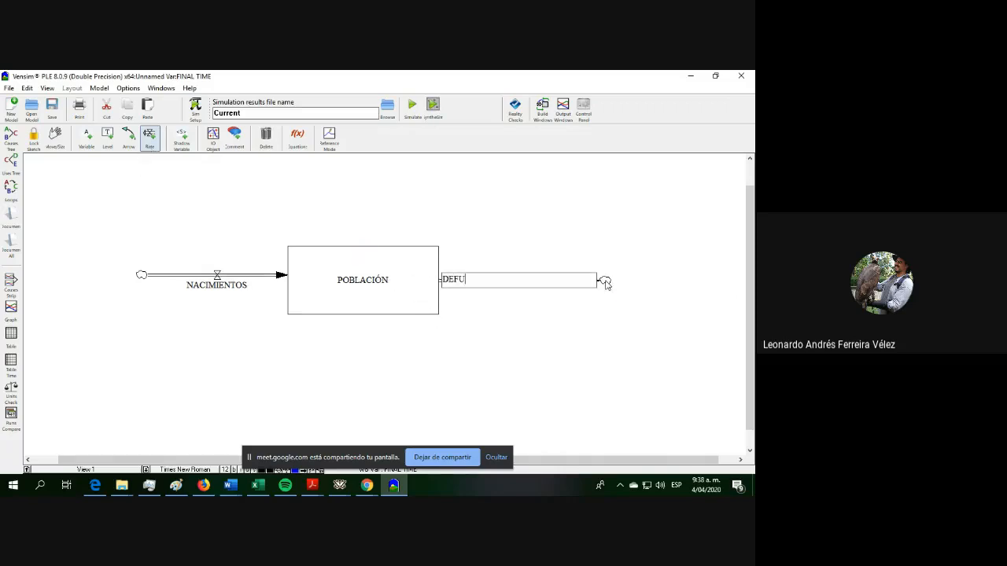
pyautogui.write('NCIONES')
pyautogui.press('Return')
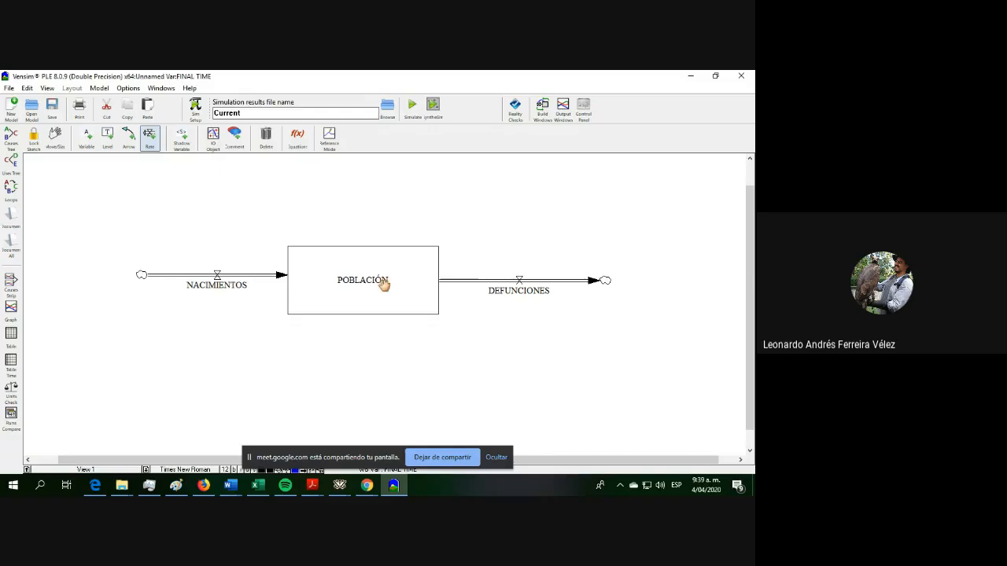
# Step: Add an auxiliary variable named "tasa de natalidad" above the NACIMIENTOS flow
pyautogui.click(88, 137)
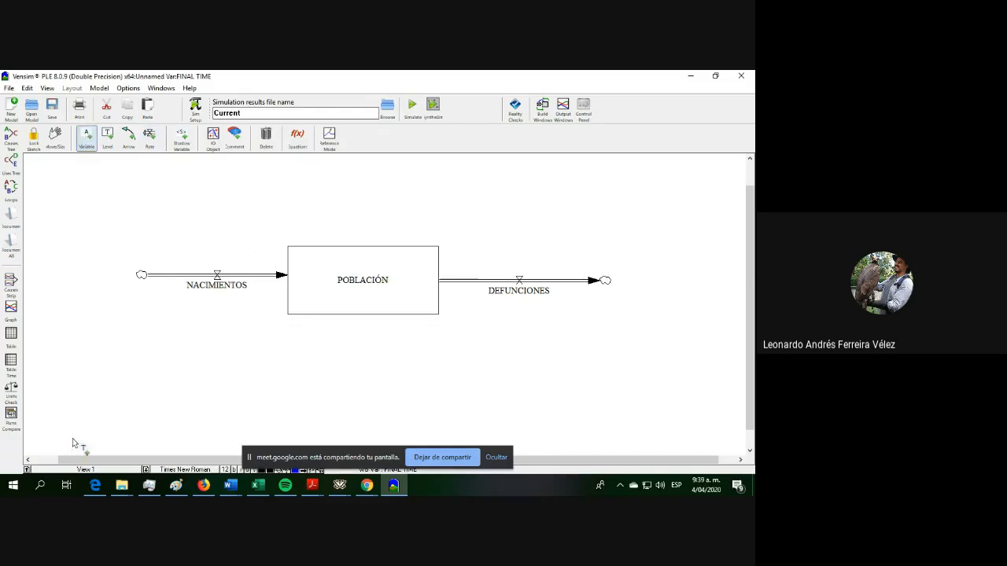
pyautogui.click(223, 201)
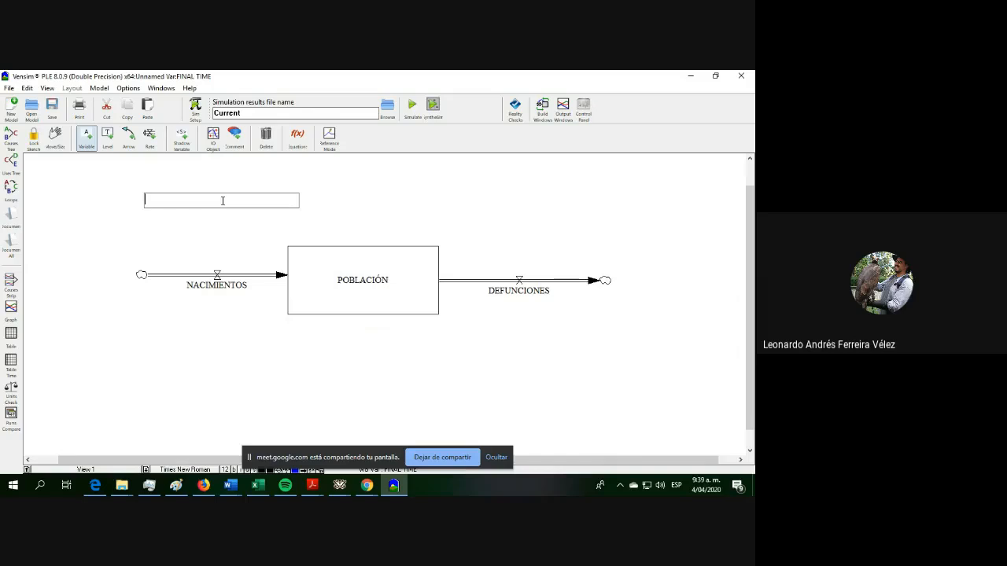
pyautogui.write('tasa de natalidad')
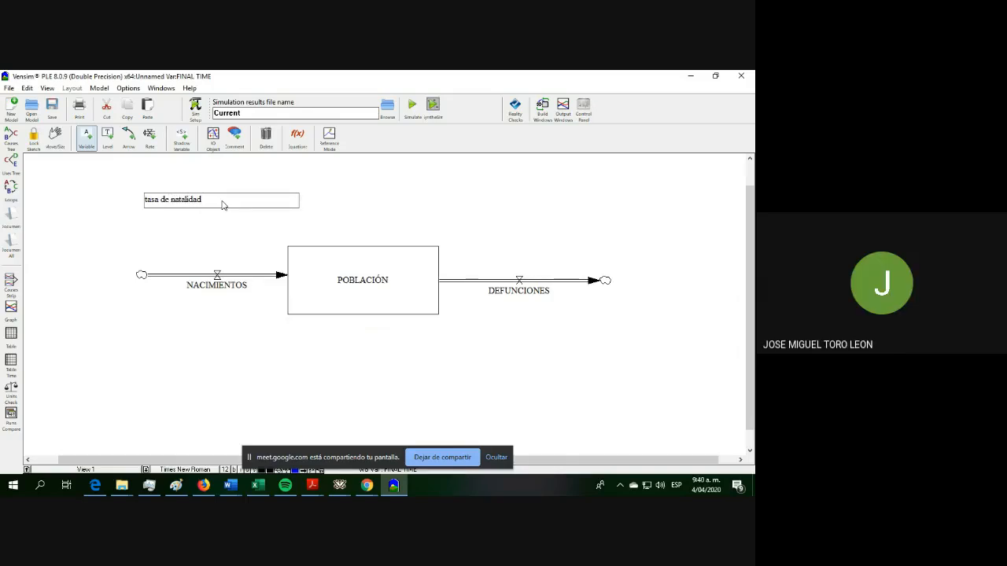
pyautogui.press('Return')
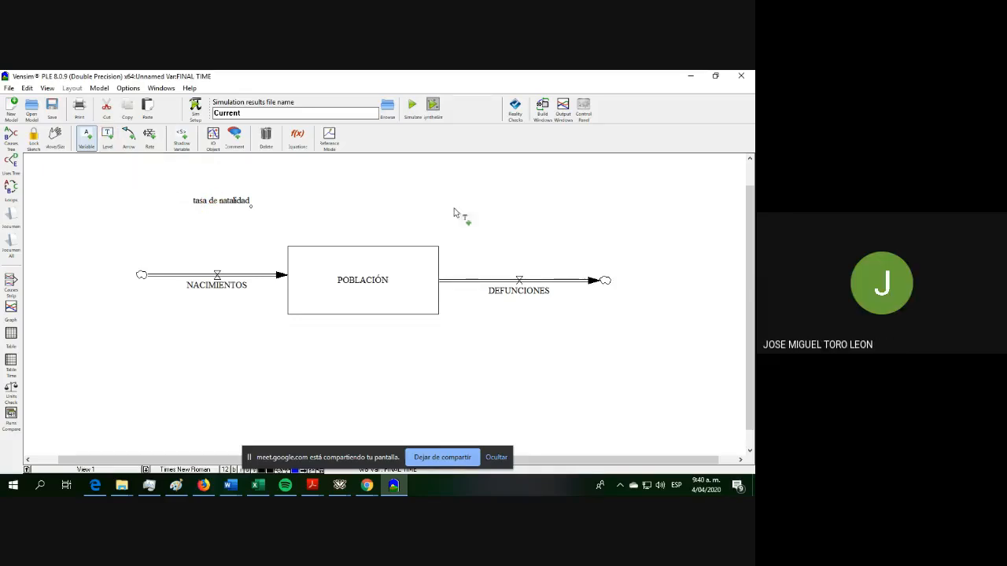
# Step: Add an auxiliary variable named "esperanza media de vida" above the DEFUNCIONES flow, checking the Google Meet chat messages before naming it
pyautogui.click(520, 214)
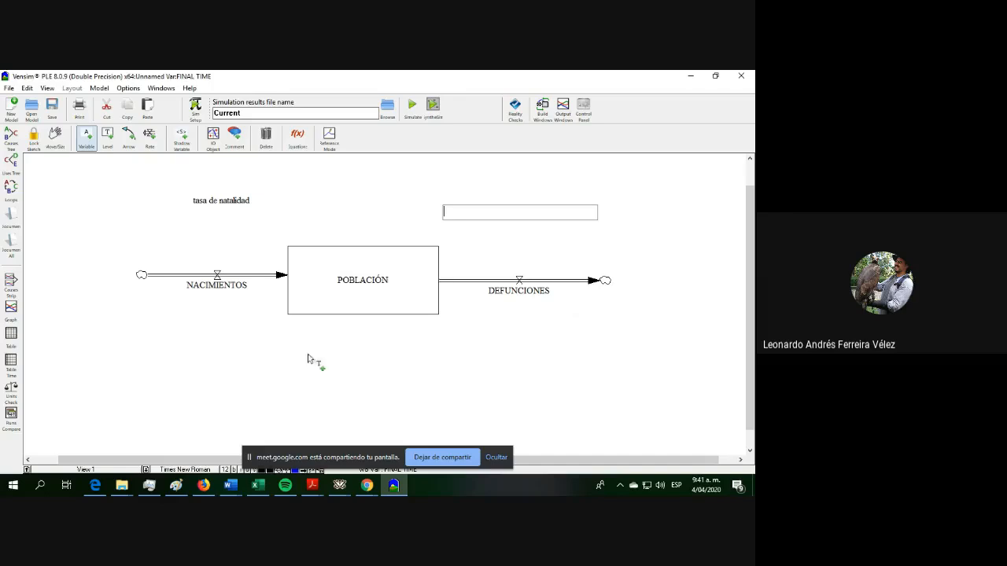
pyautogui.moveTo(368, 487)
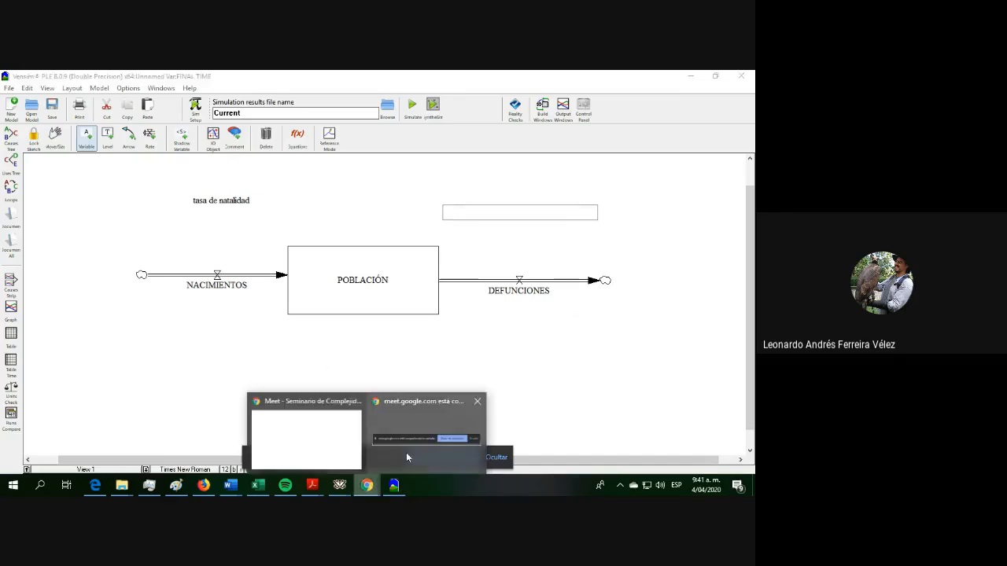
pyautogui.click(311, 423)
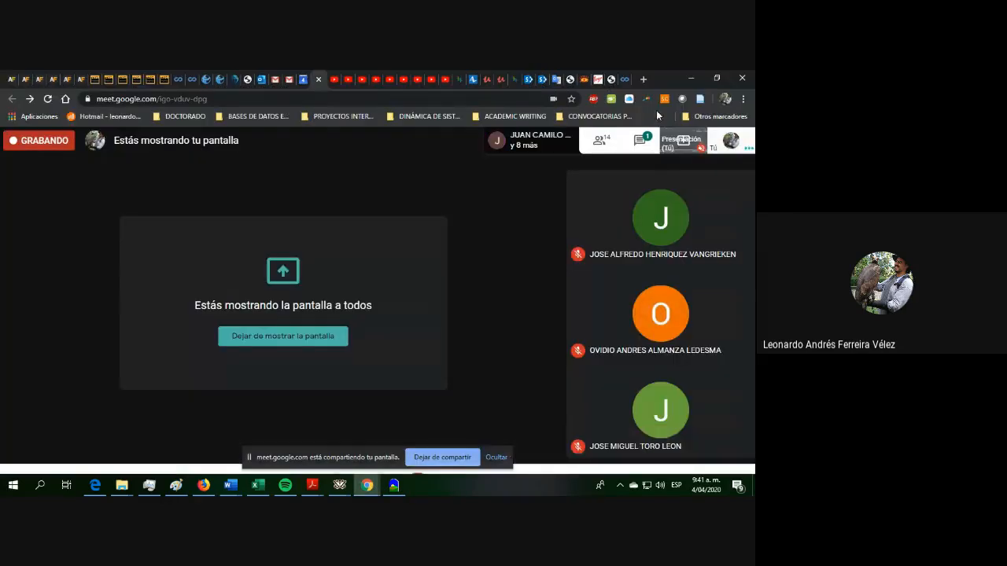
pyautogui.click(639, 140)
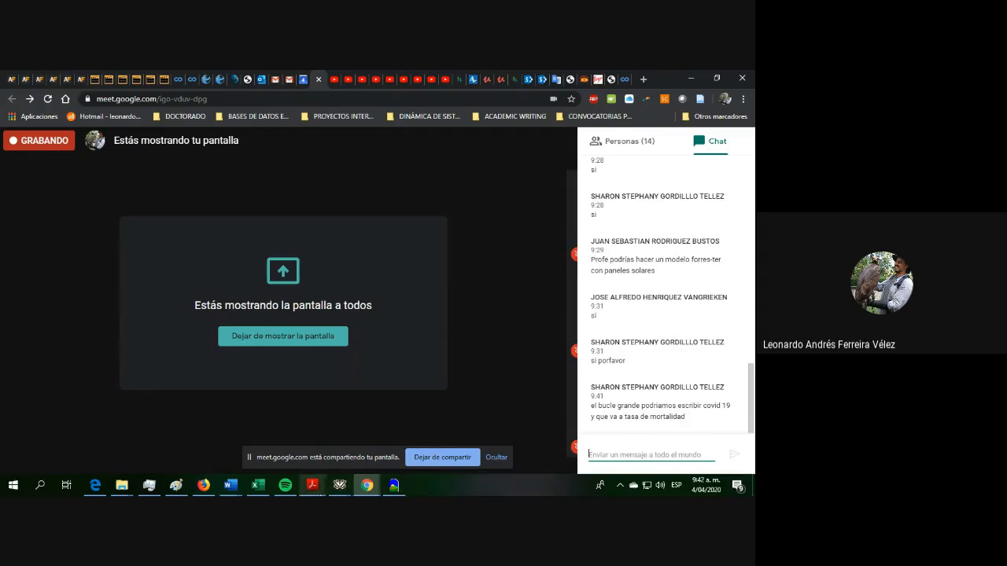
pyautogui.click(392, 487)
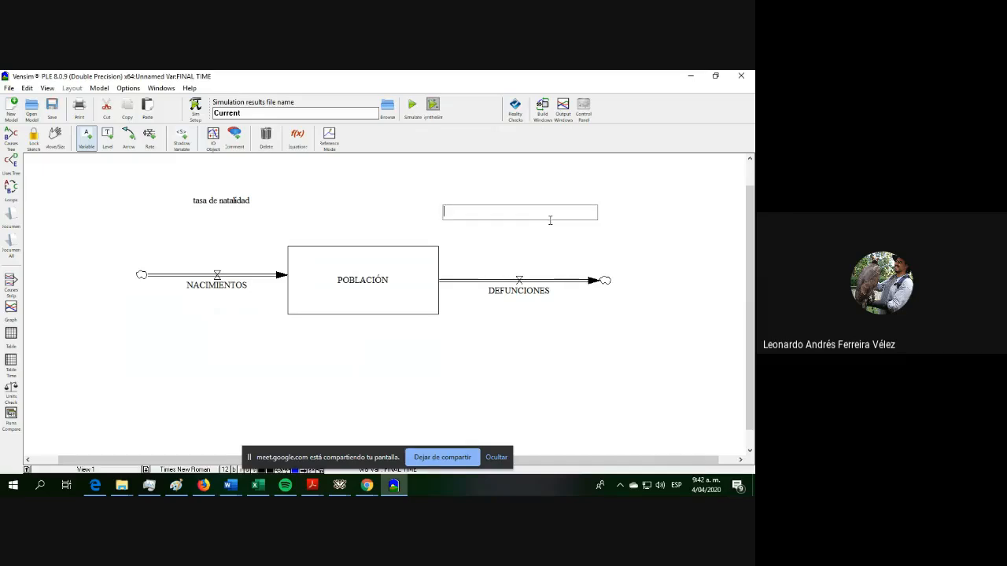
pyautogui.write('ese')
pyautogui.press('BackSpace')
pyautogui.write('peranza media de vida')
pyautogui.press('Return')
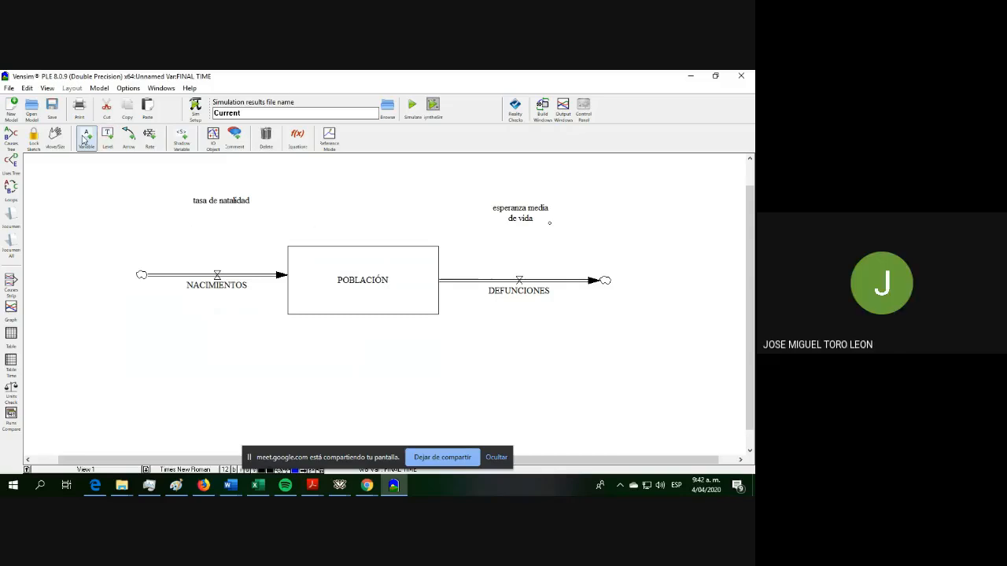
# Step: Add an auxiliary variable named COVID-19 below the DEFUNCIONES flow
pyautogui.click(541, 365)
pyautogui.write('C')
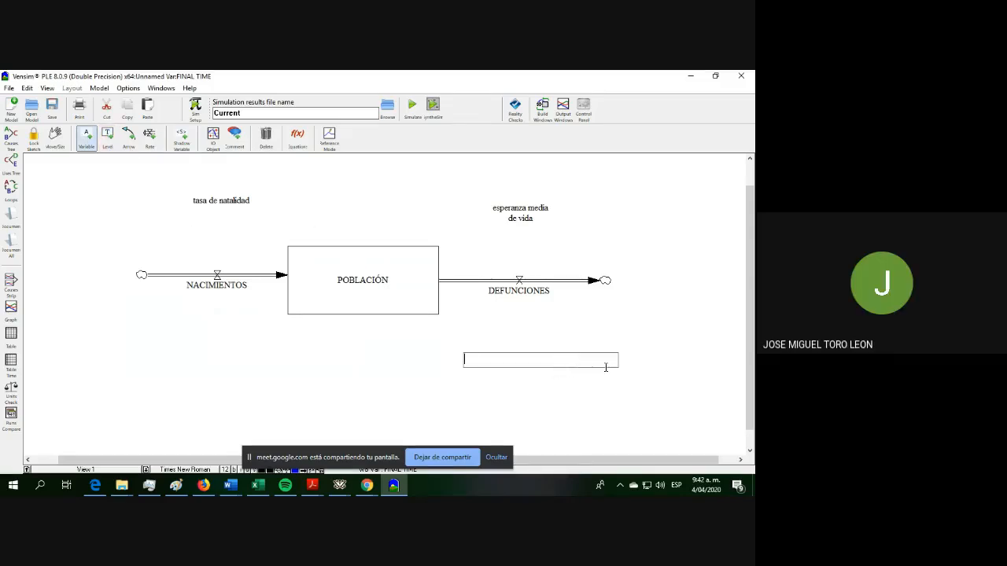
pyautogui.write('OVID-19')
pyautogui.press('Return')
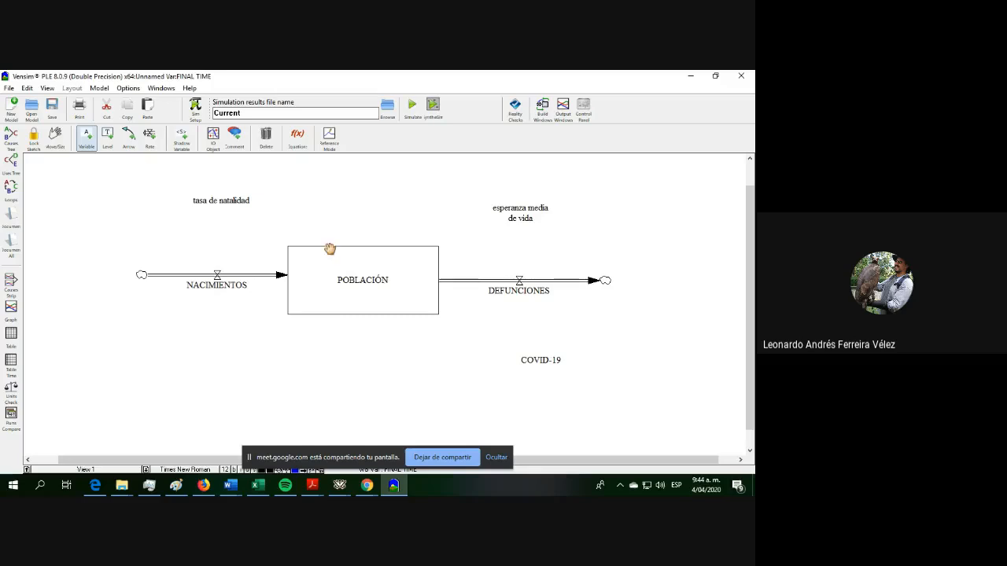
# Step: Draw a curved arrow from "tasa de natalidad" to the NACIMIENTOS flow, bowing out to the left
pyautogui.click(130, 143)
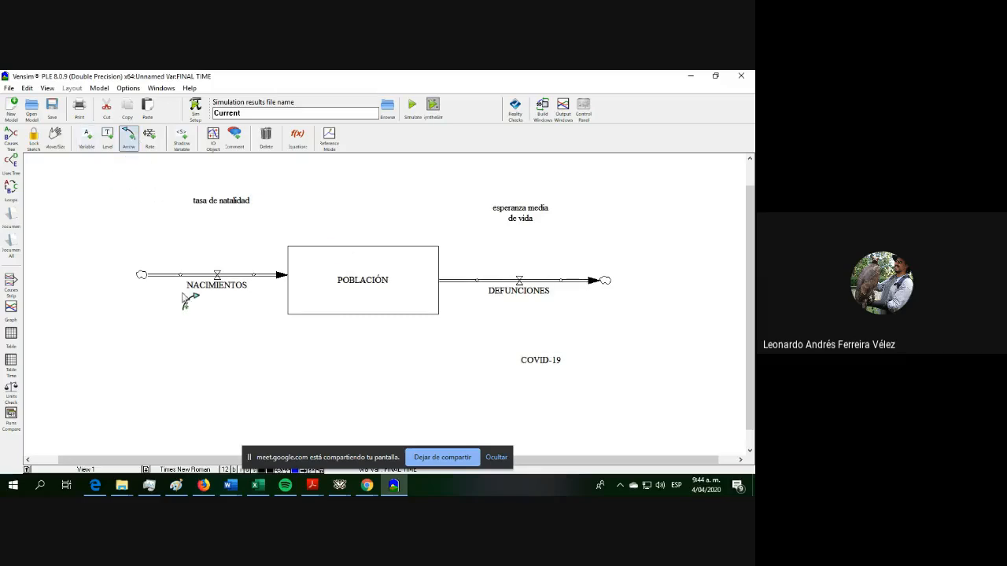
pyautogui.click(217, 206)
pyautogui.click(183, 237)
pyautogui.click(219, 285)
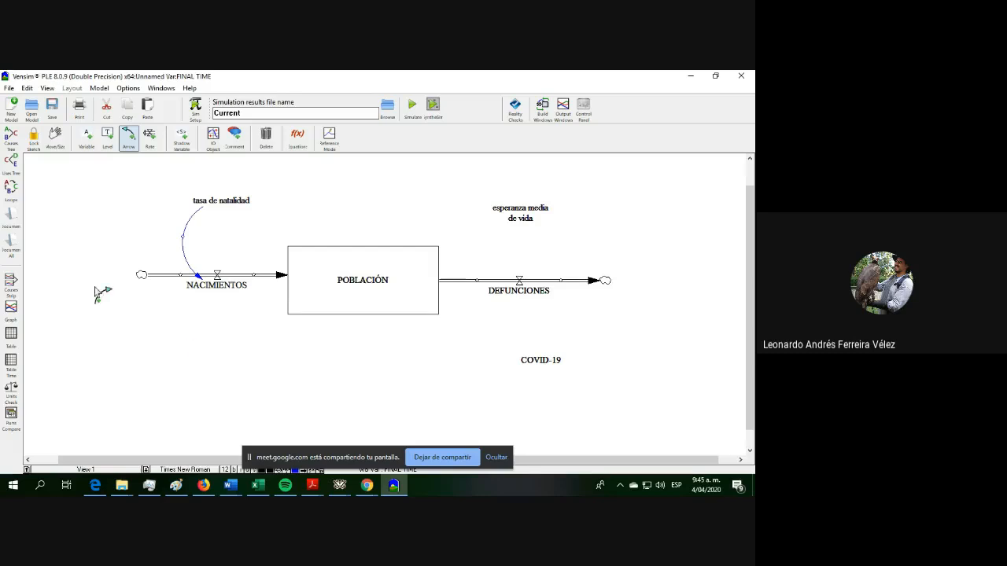
# Step: Switch to Firefox and find the open YouTube page with the live coronavirus pandemic counter
pyautogui.moveTo(212, 490)
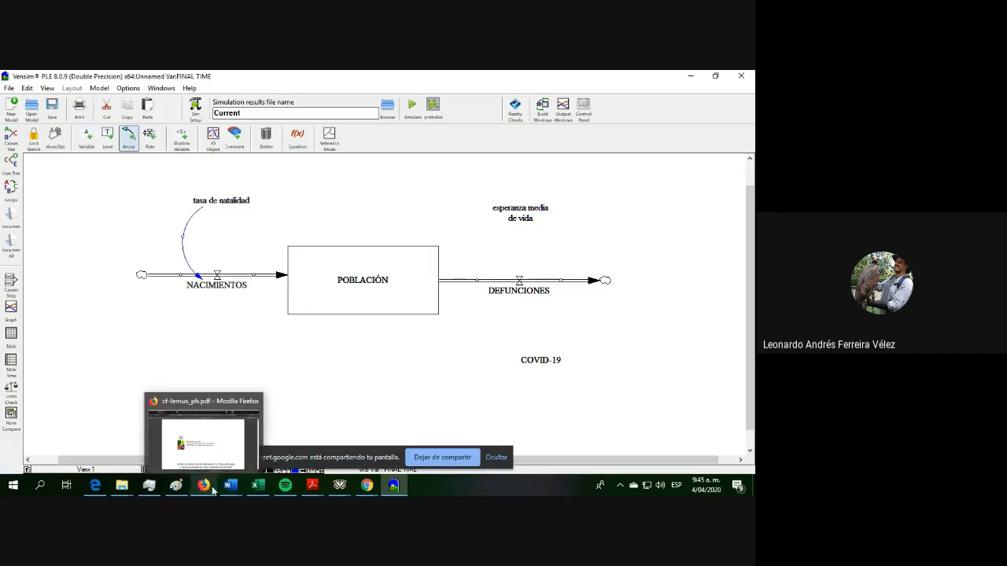
pyautogui.click(209, 445)
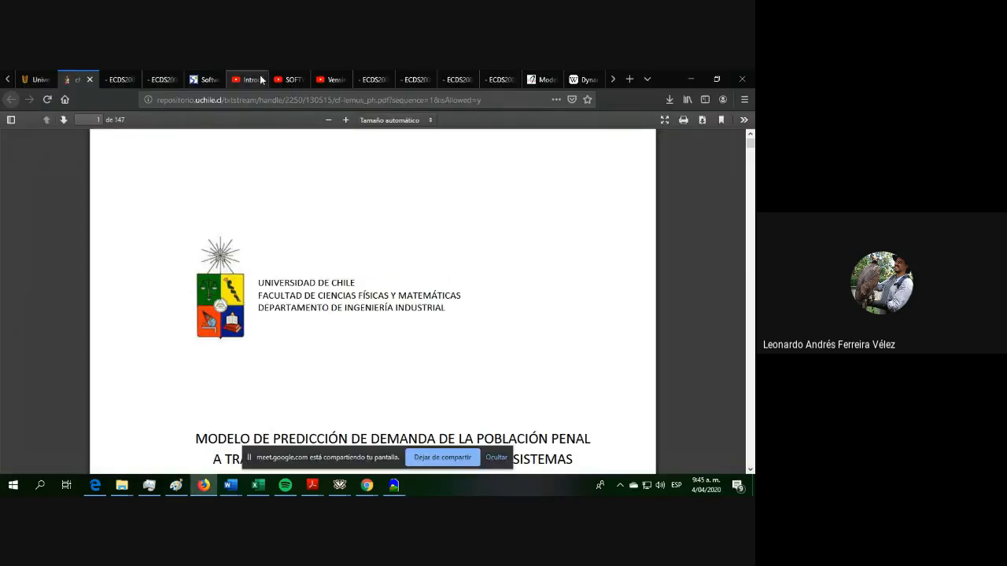
pyautogui.scroll(3, 206, 74)
pyautogui.scroll(-3, 206, 74)
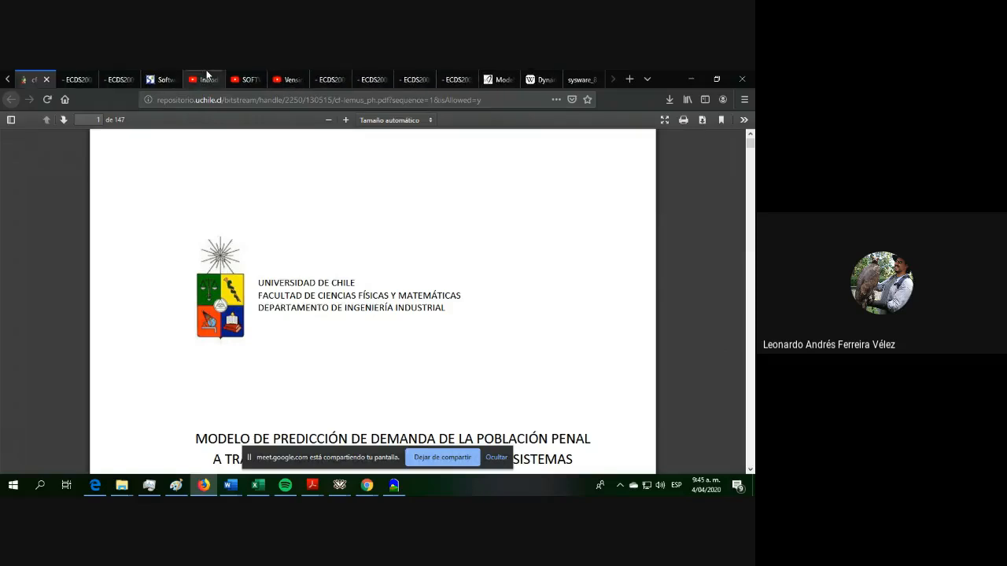
pyautogui.scroll(-6, 297, 79)
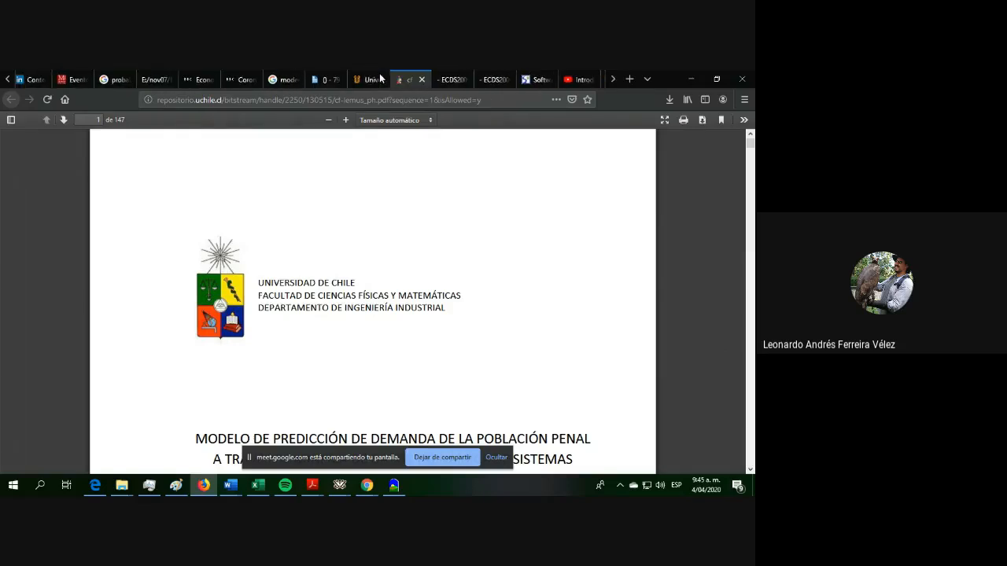
pyautogui.scroll(-6, 380, 79)
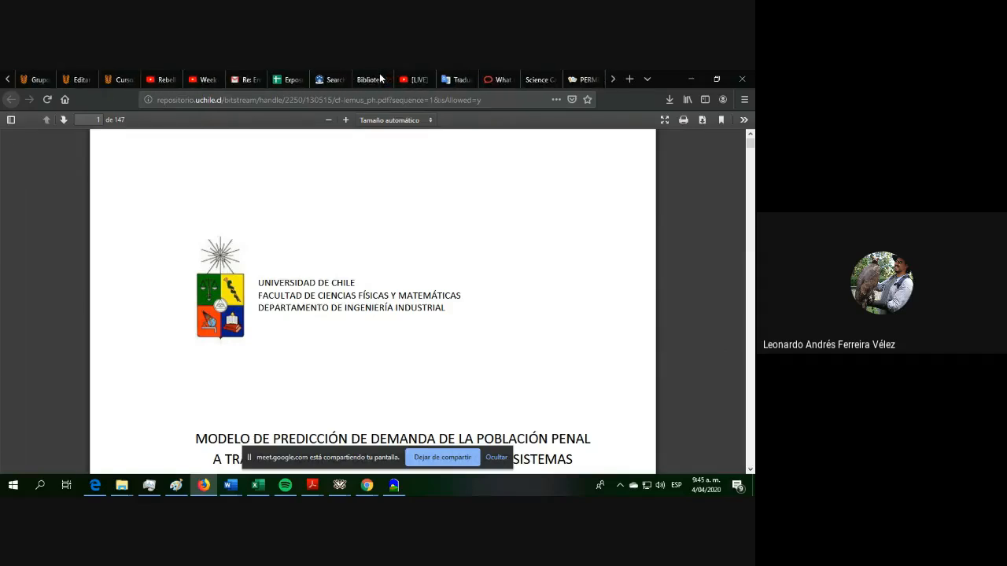
pyautogui.click(408, 79)
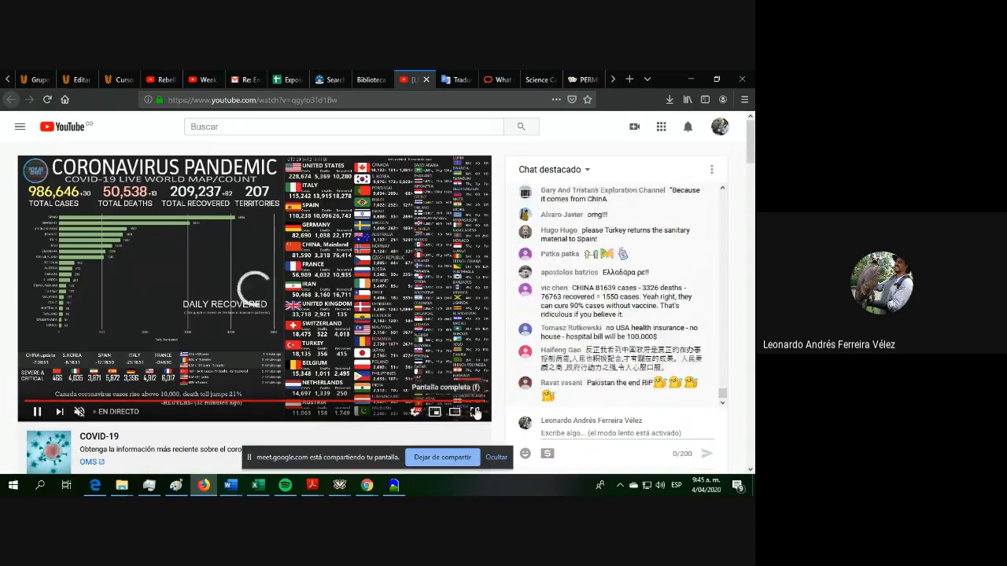
# Step: Examine the coronavirus case, death and recovery figures in full screen with the video paused, and leave full screen
pyautogui.click(475, 411)
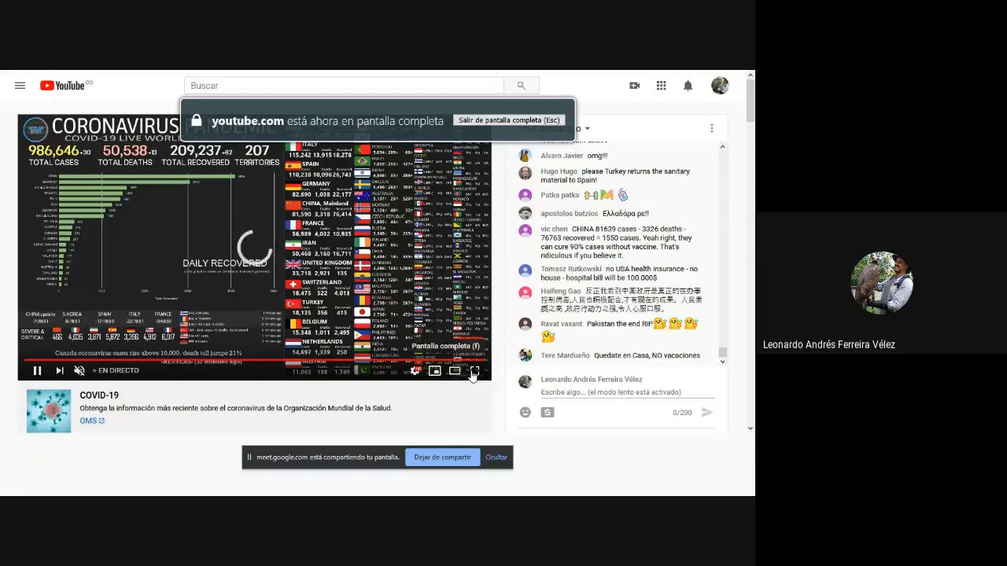
pyautogui.click(195, 212)
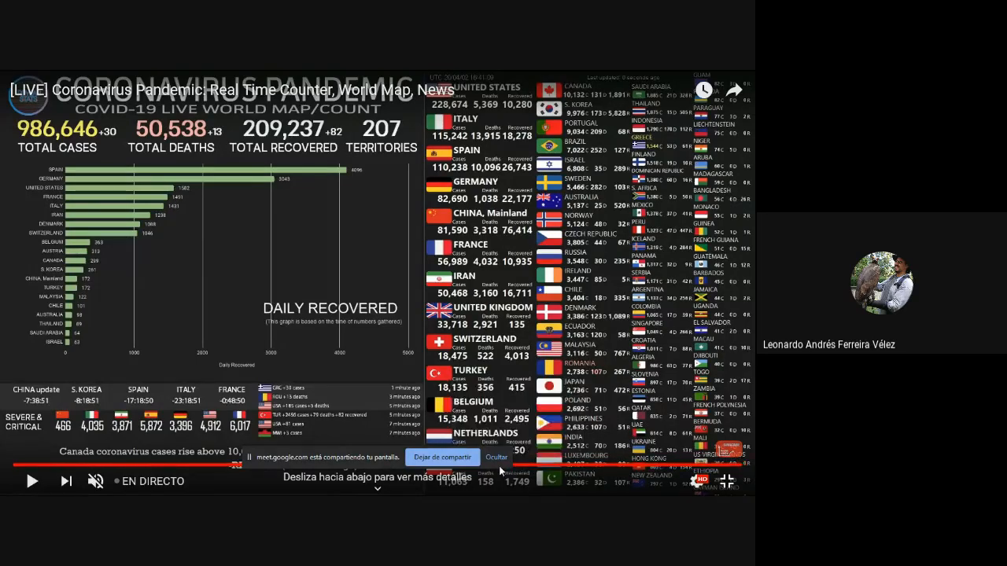
pyautogui.click(562, 465)
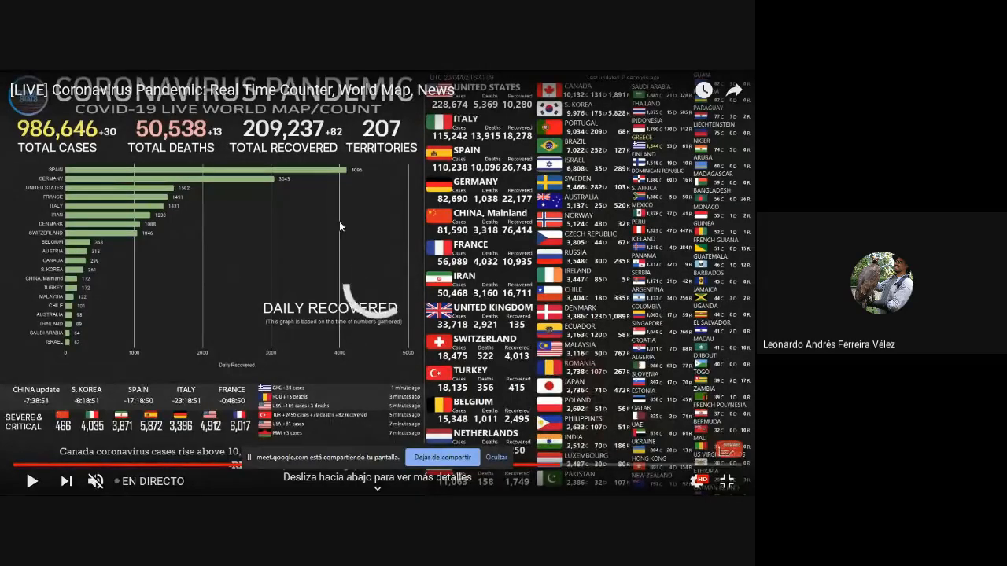
pyautogui.click(728, 483)
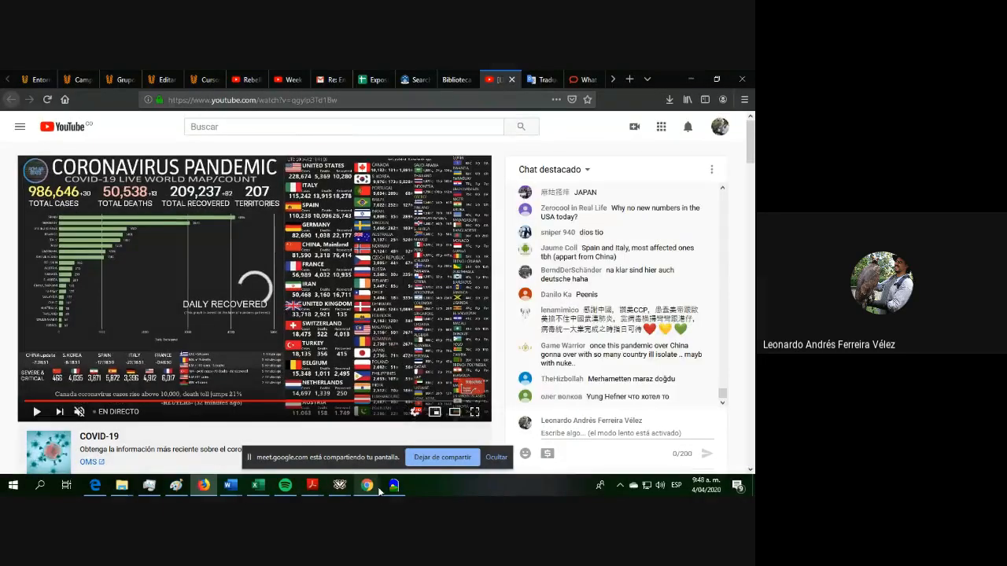
# Step: Return to Vensim without saving the sketch and draw curved arrows from "esperanza media de vida" and COVID-19 to the DEFUNCIONES flow
pyautogui.click(389, 485)
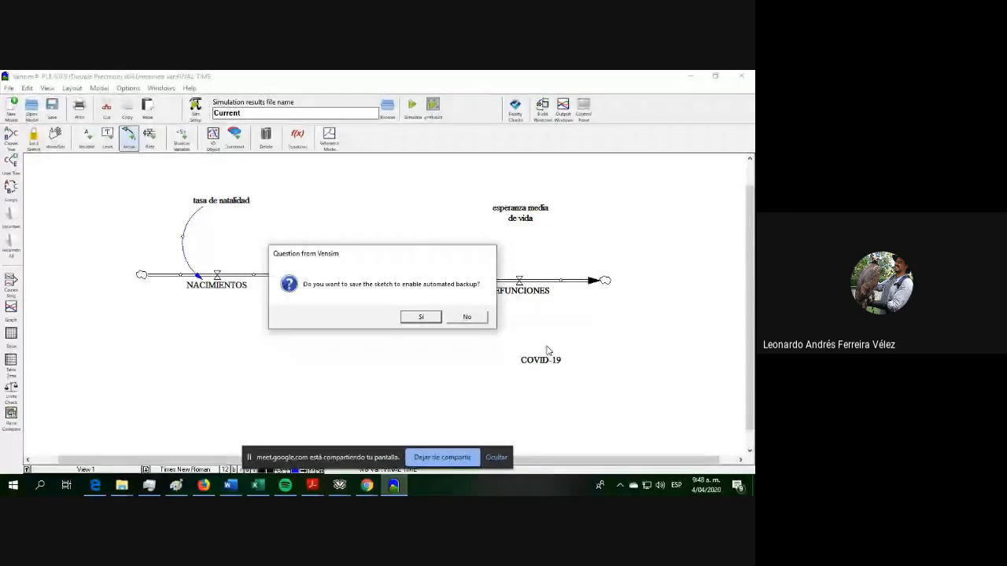
pyautogui.click(466, 317)
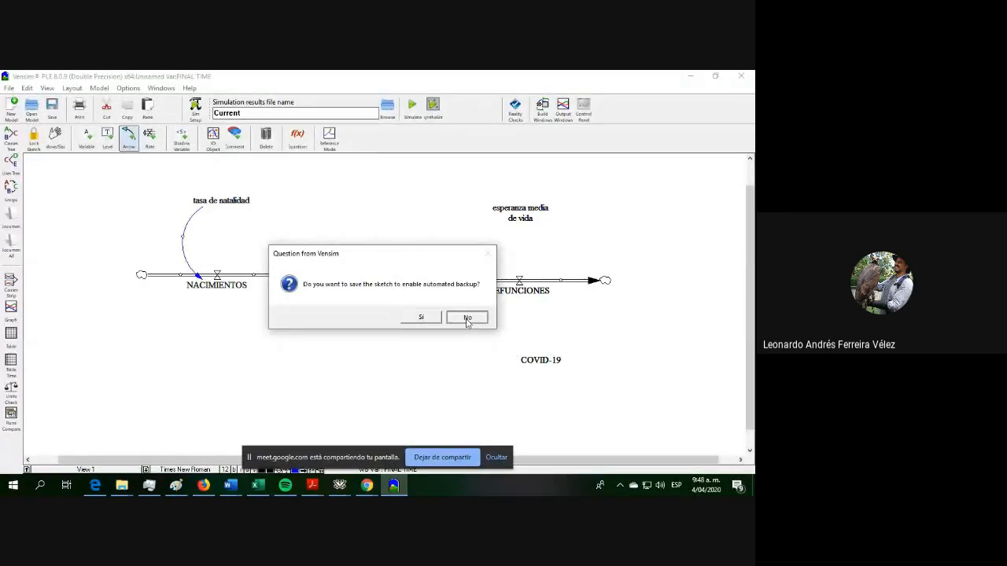
pyautogui.click(528, 214)
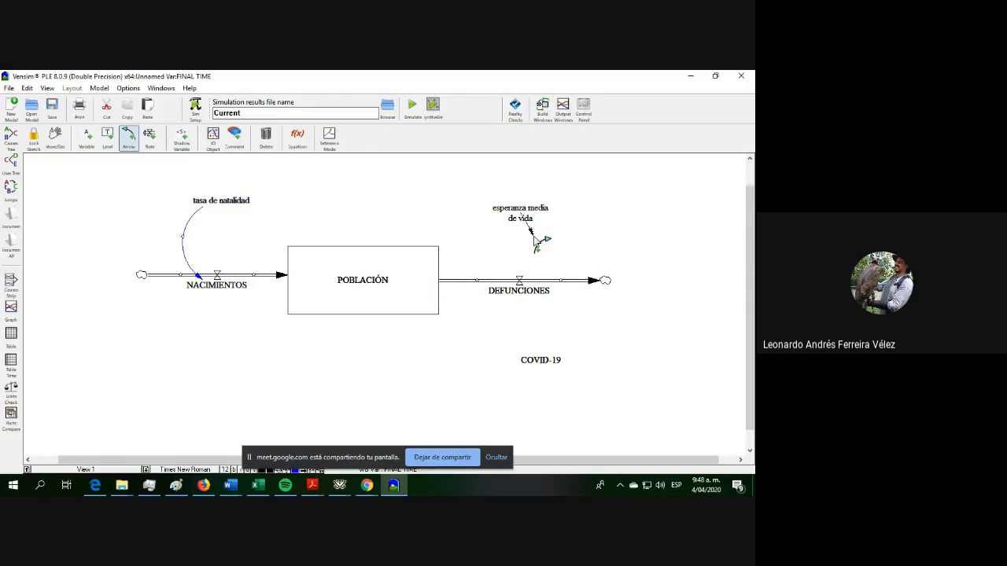
pyautogui.click(522, 281)
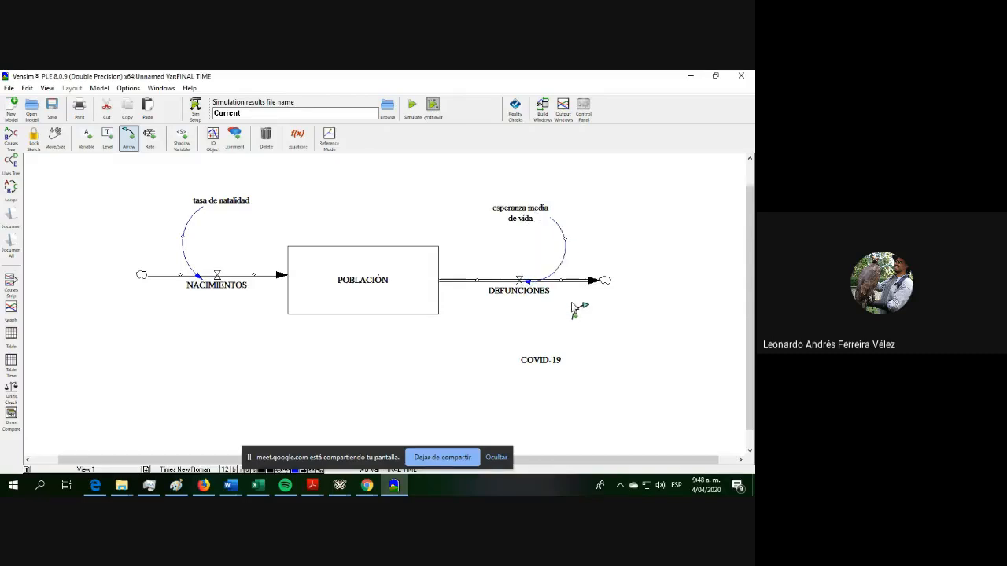
pyautogui.click(541, 359)
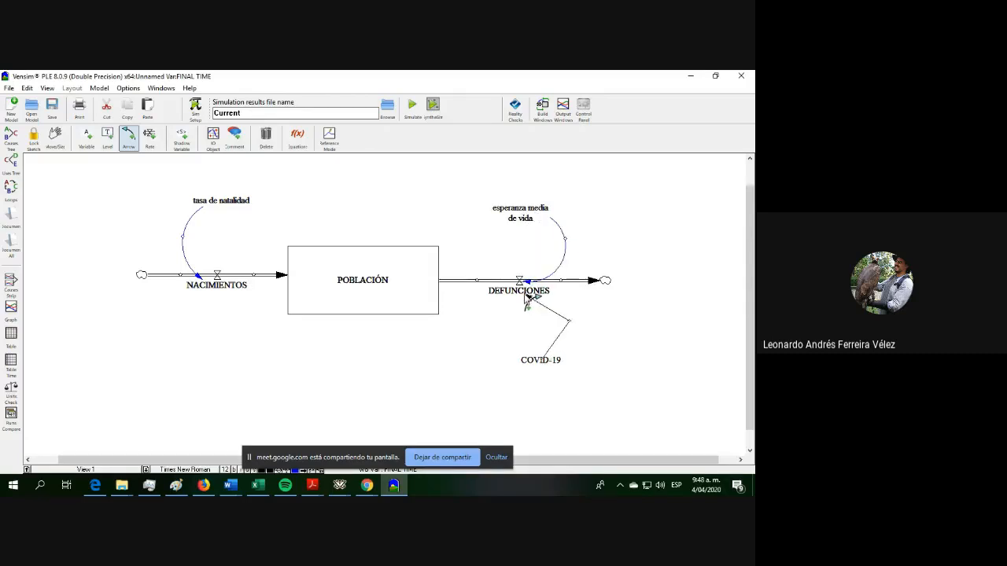
pyautogui.click(554, 296)
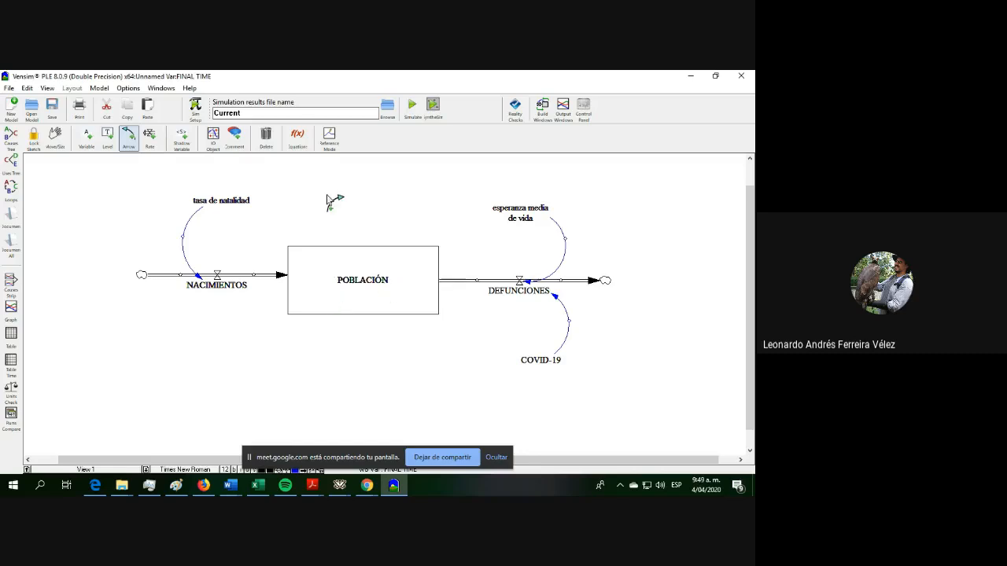
# Step: Open the equation editor for the POBLACIÓN level and review its NACIMIENTOS-DEFUNCIONES equation against the sketch
pyautogui.click(297, 140)
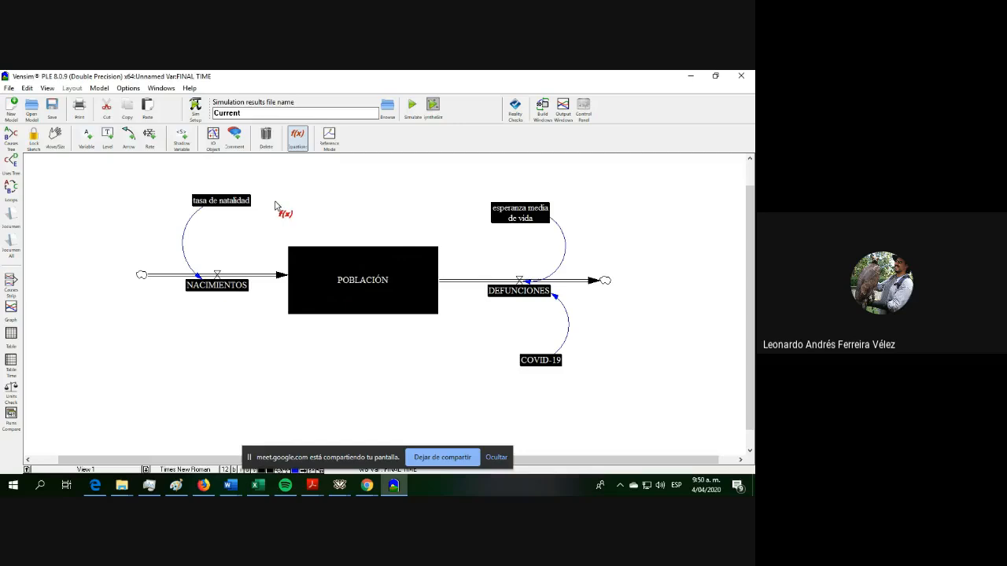
pyautogui.click(382, 297)
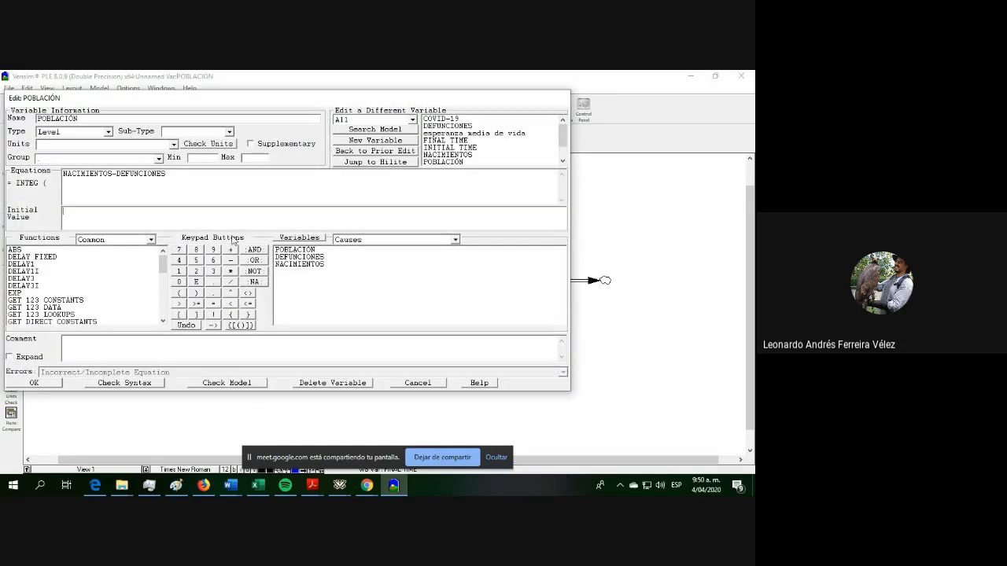
pyautogui.moveTo(173, 174); pyautogui.dragTo(62, 177)
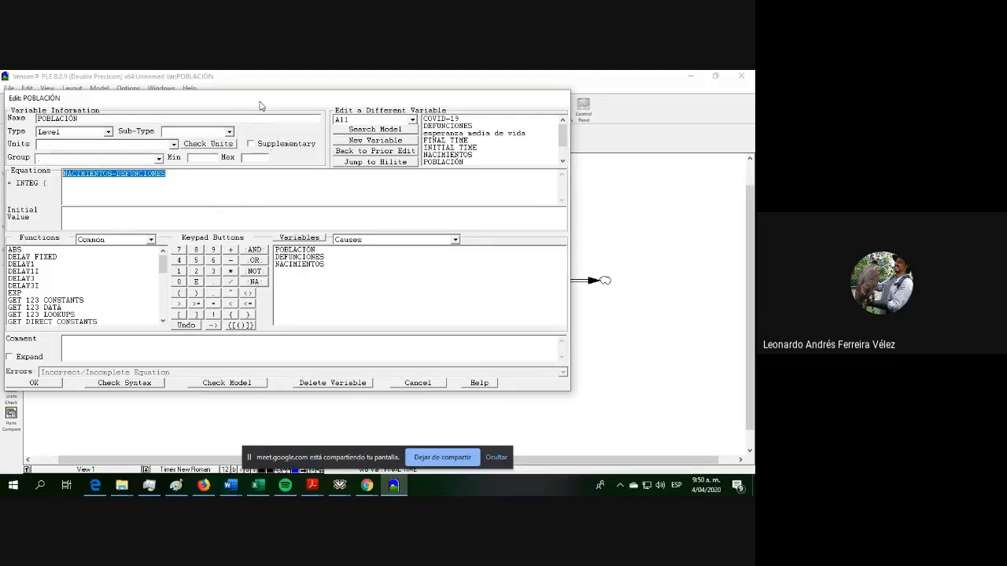
pyautogui.moveTo(262, 99); pyautogui.dragTo(379, 336)
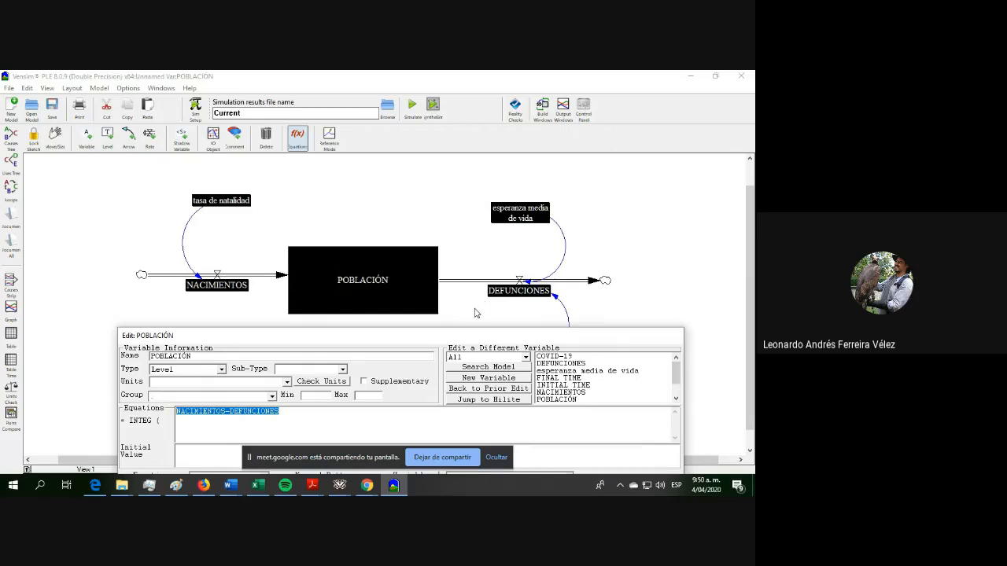
pyautogui.moveTo(230, 413); pyautogui.dragTo(227, 413)
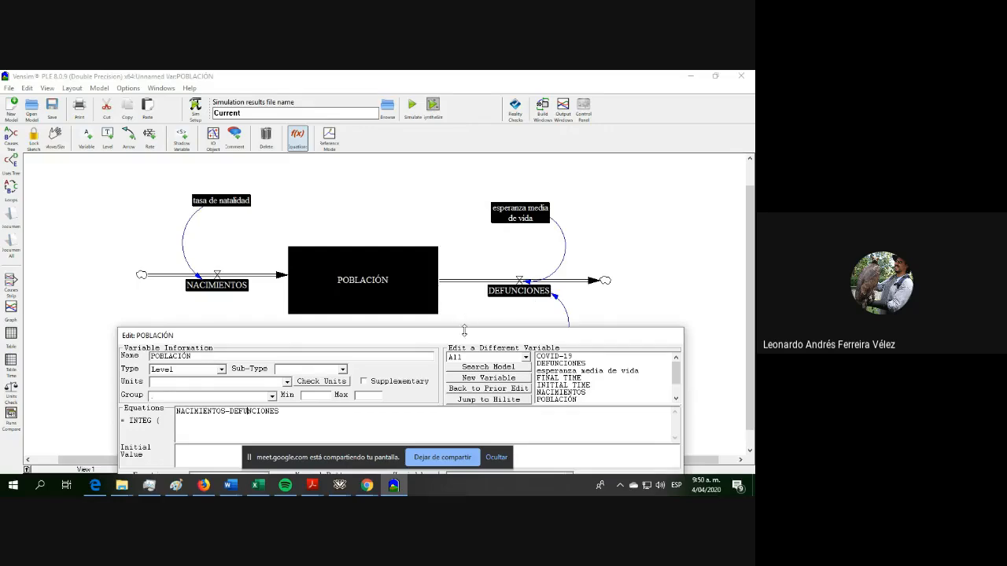
pyautogui.moveTo(462, 343); pyautogui.dragTo(446, 134)
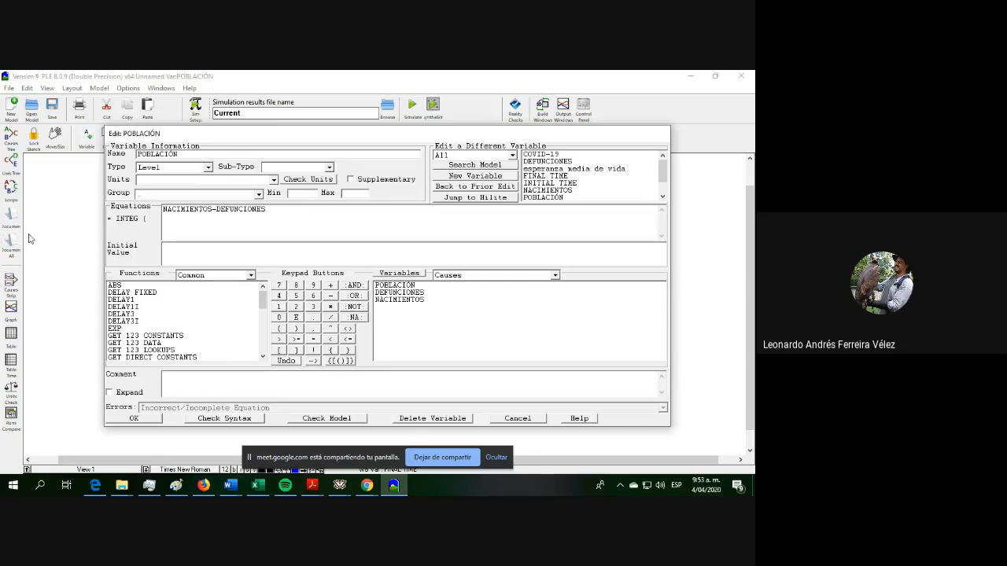
# Step: Set the initial value of the POBLACIÓN level to 5000000
pyautogui.click(181, 249)
pyautogui.write('50')
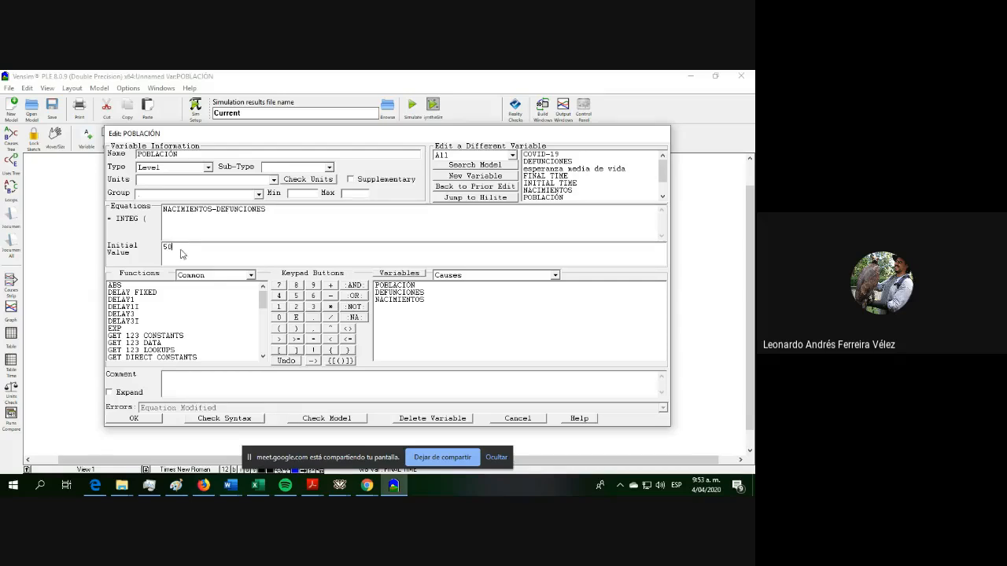
pyautogui.write('0000')
pyautogui.moveTo(206, 251); pyautogui.dragTo(128, 256)
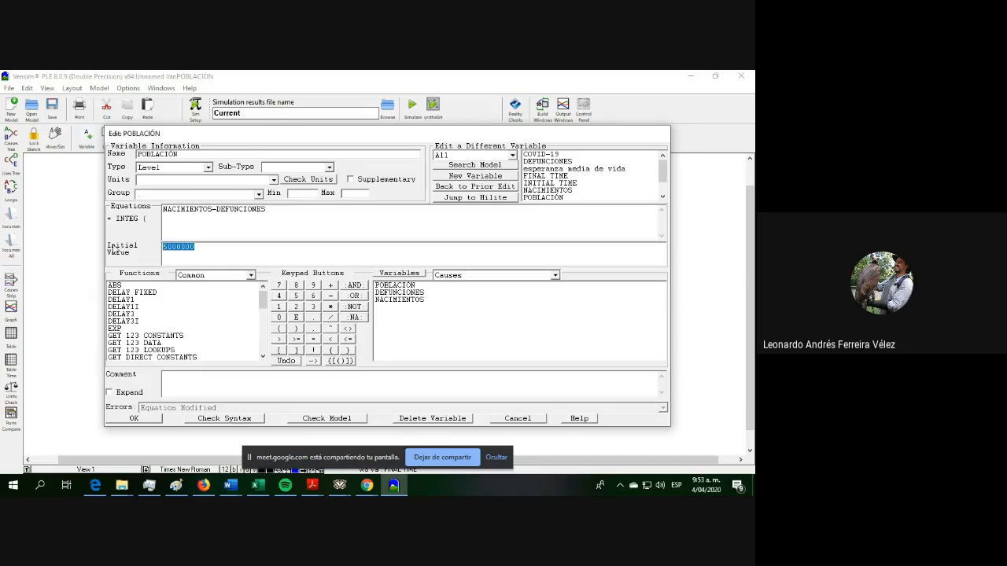
pyautogui.click(193, 250)
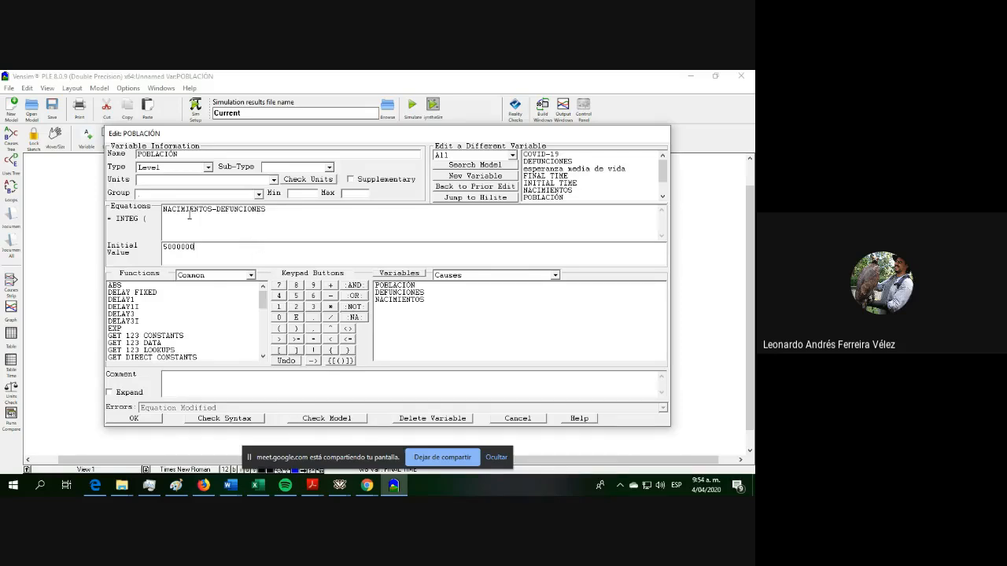
# Step: Accept the POBLACIÓN level's equation and initial value
pyautogui.click(134, 418)
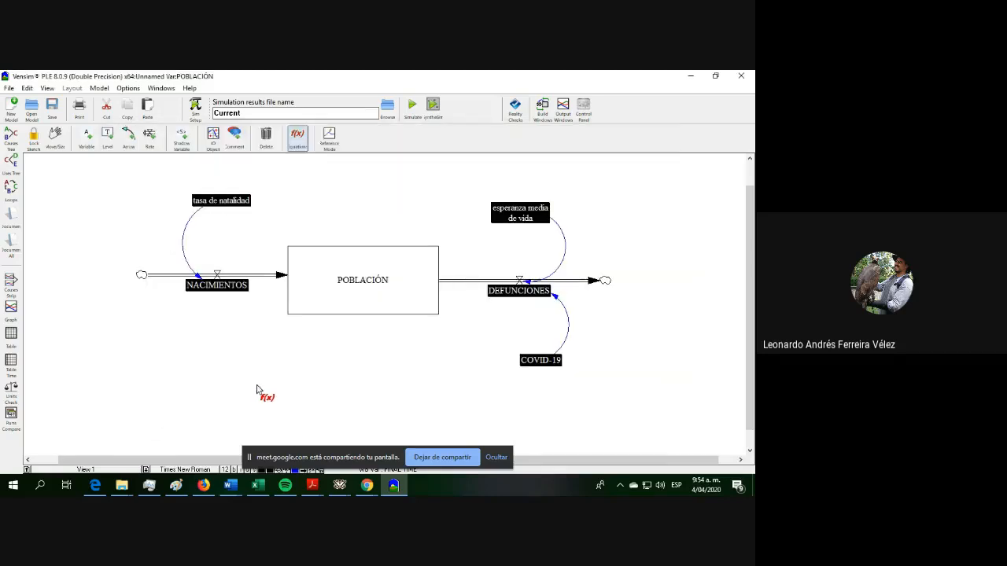
pyautogui.click(219, 288)
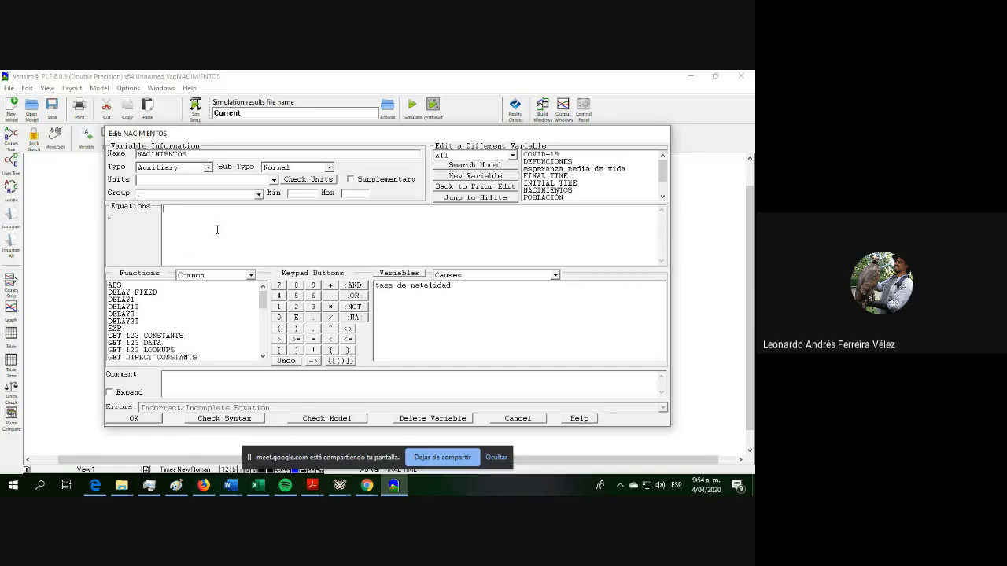
pyautogui.moveTo(325, 134); pyautogui.dragTo(301, 345)
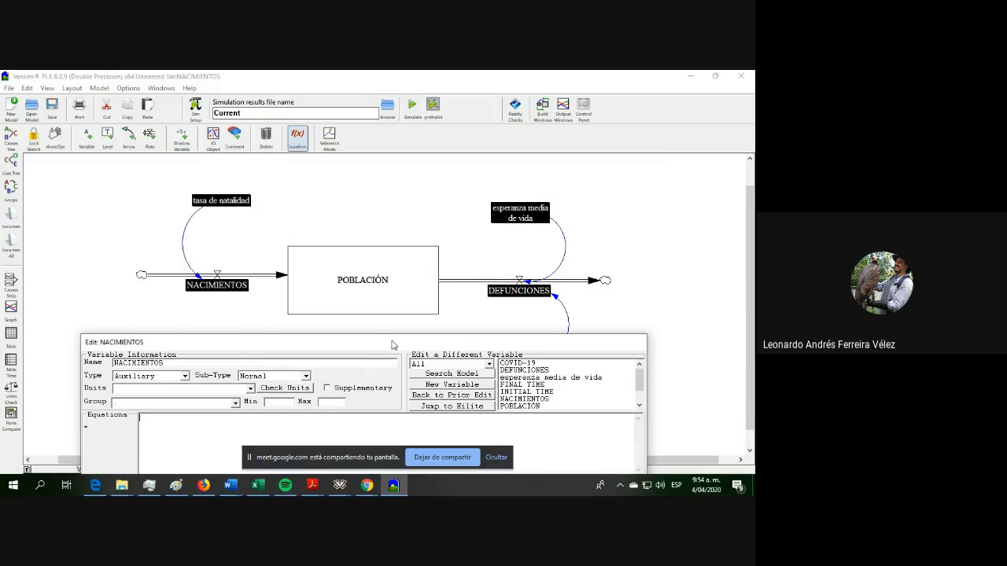
pyautogui.moveTo(393, 346); pyautogui.dragTo(425, 131)
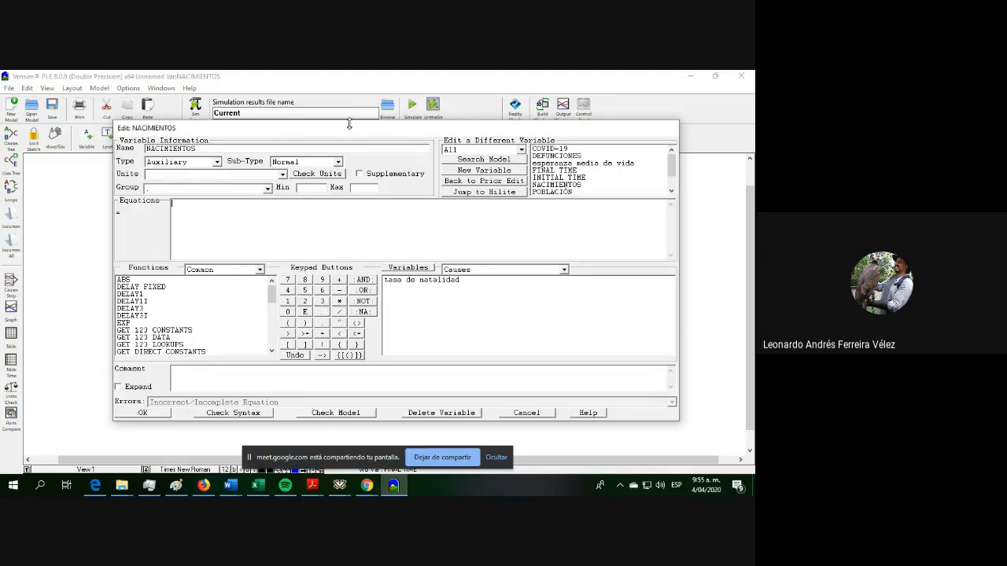
pyautogui.moveTo(349, 126); pyautogui.dragTo(346, 139)
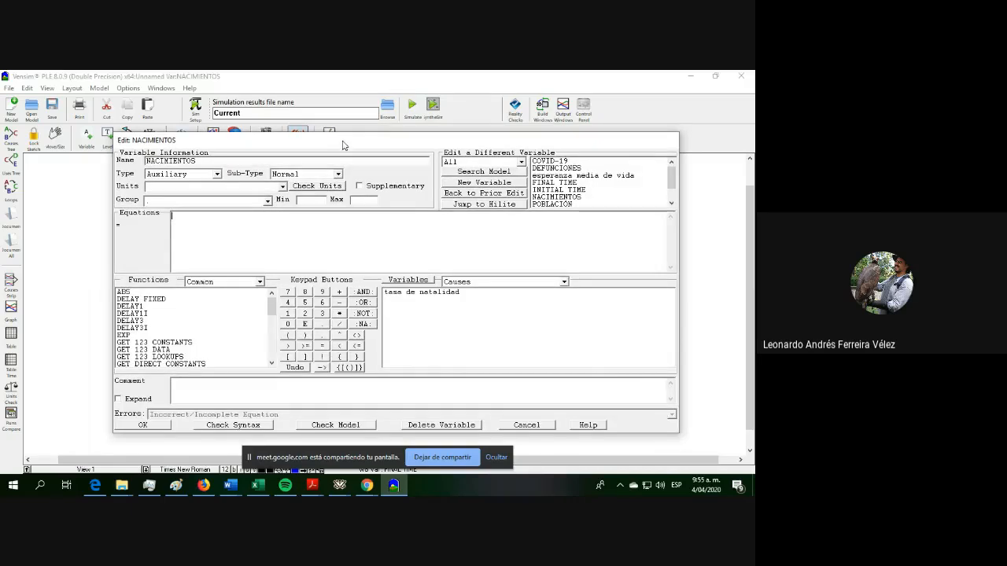
pyautogui.moveTo(379, 144); pyautogui.dragTo(364, 136)
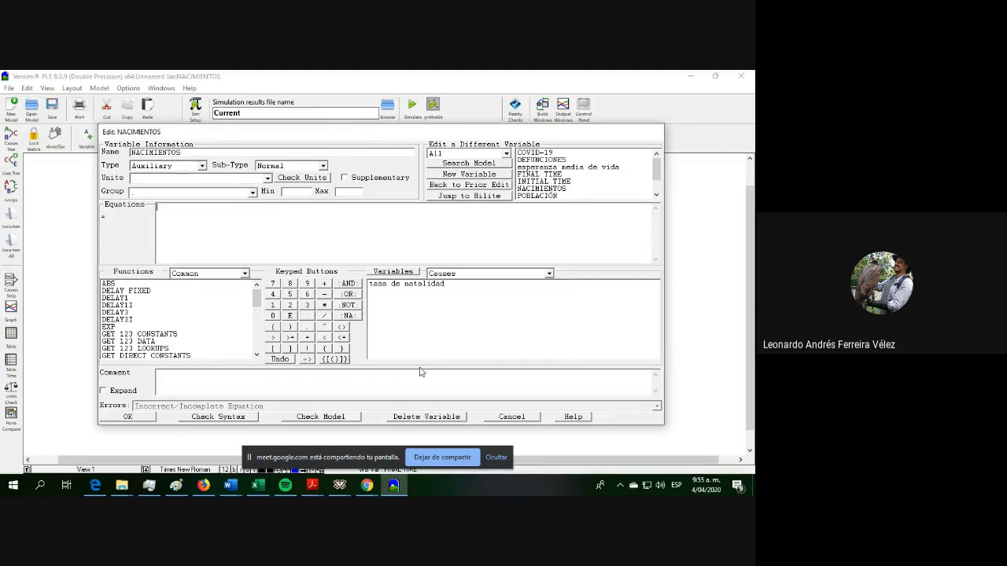
pyautogui.click(413, 285)
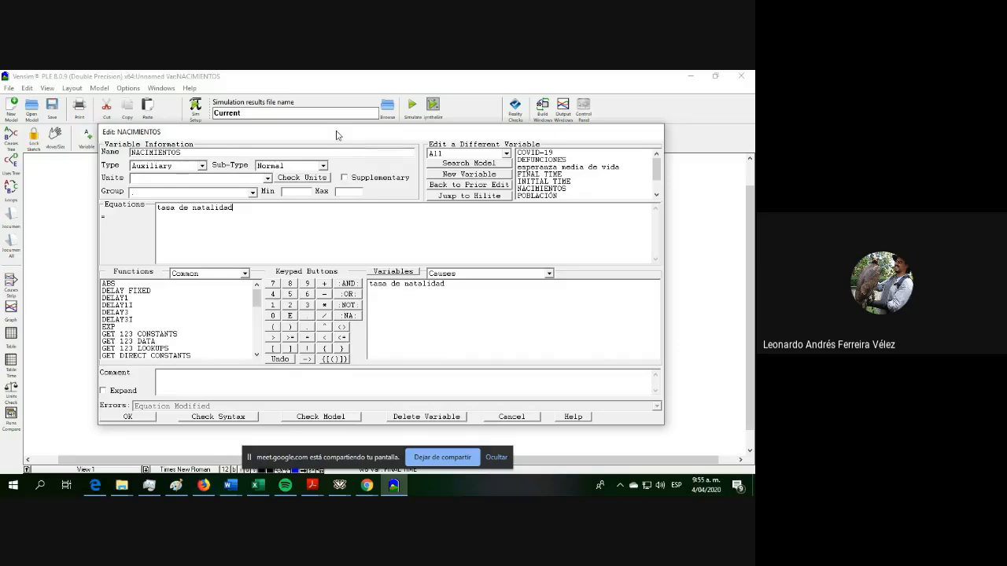
pyautogui.moveTo(331, 134); pyautogui.dragTo(381, 251)
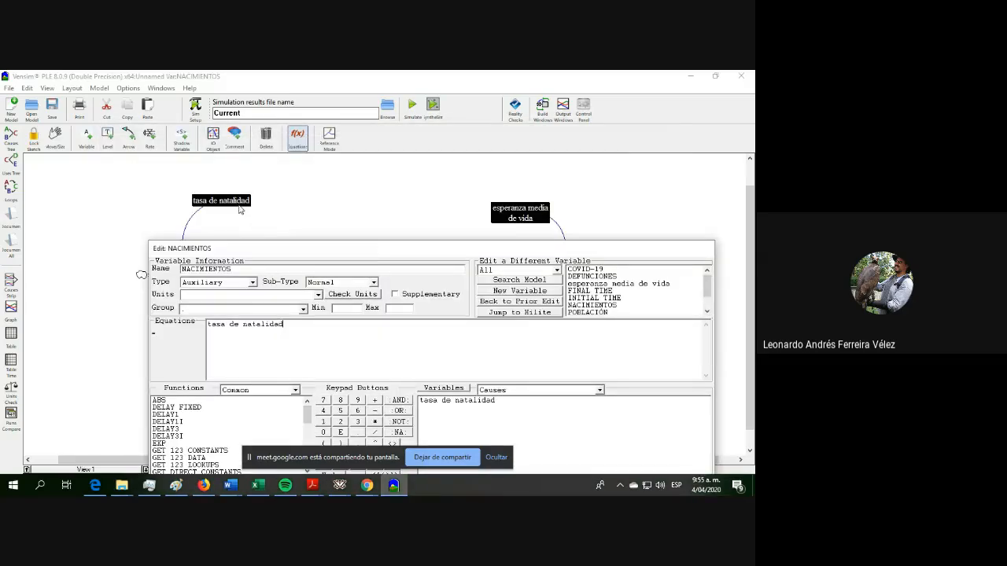
pyautogui.moveTo(337, 251); pyautogui.dragTo(295, 124)
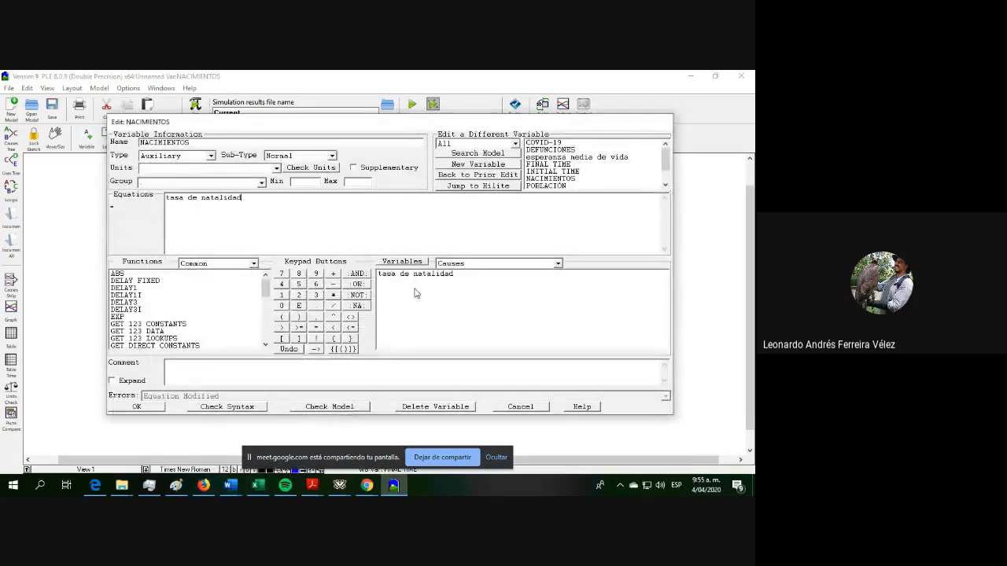
pyautogui.click(522, 410)
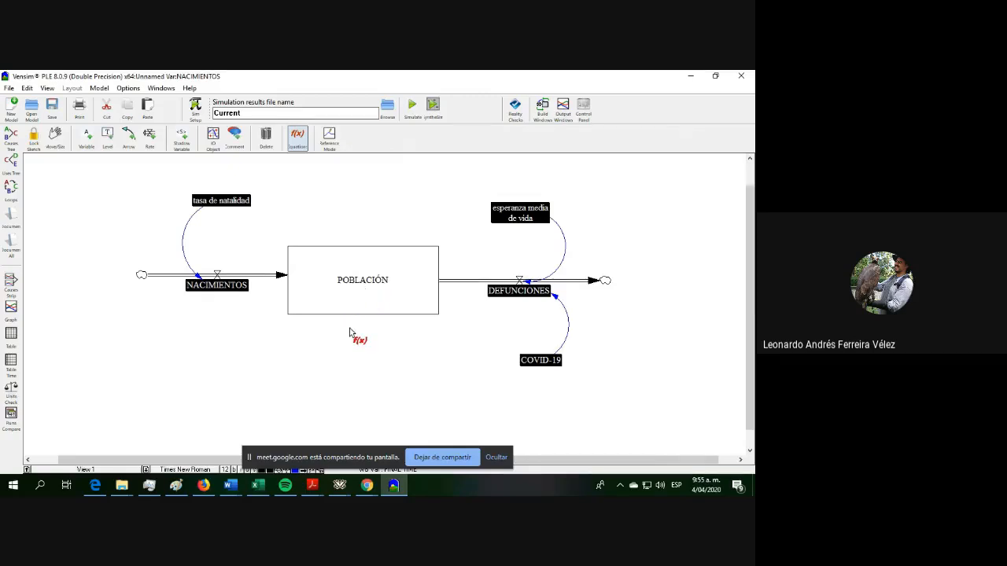
pyautogui.click(237, 203)
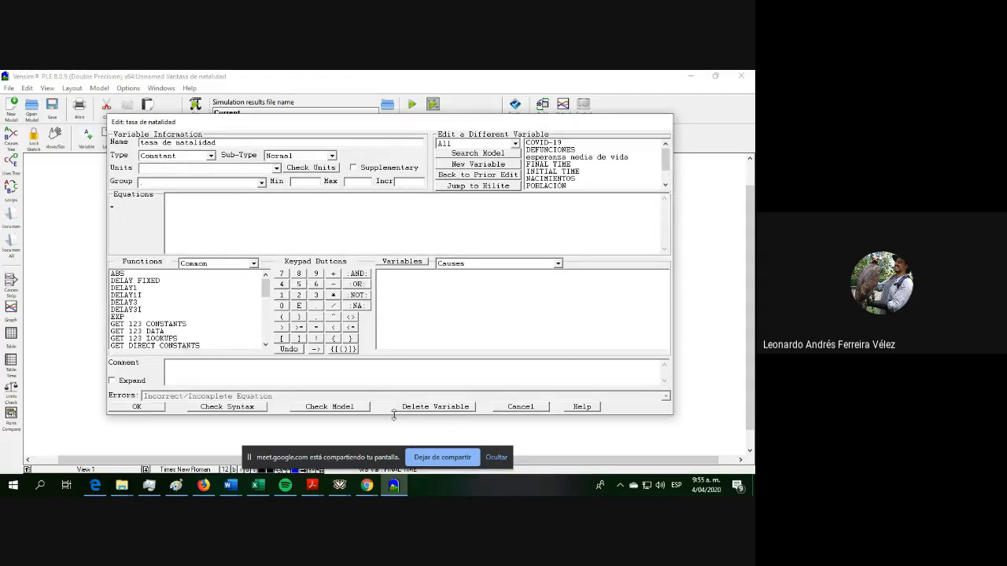
pyautogui.click(520, 407)
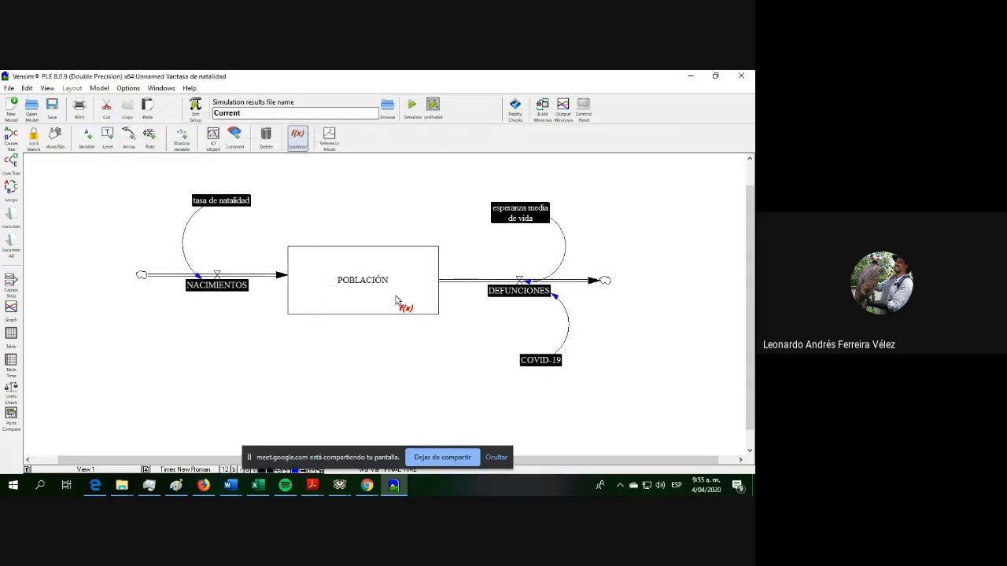
# Step: Draw a curved arrow from the POBLACIÓN level, passing below the sketch, to the NACIMIENTOS flow
pyautogui.click(127, 142)
pyautogui.click(328, 275)
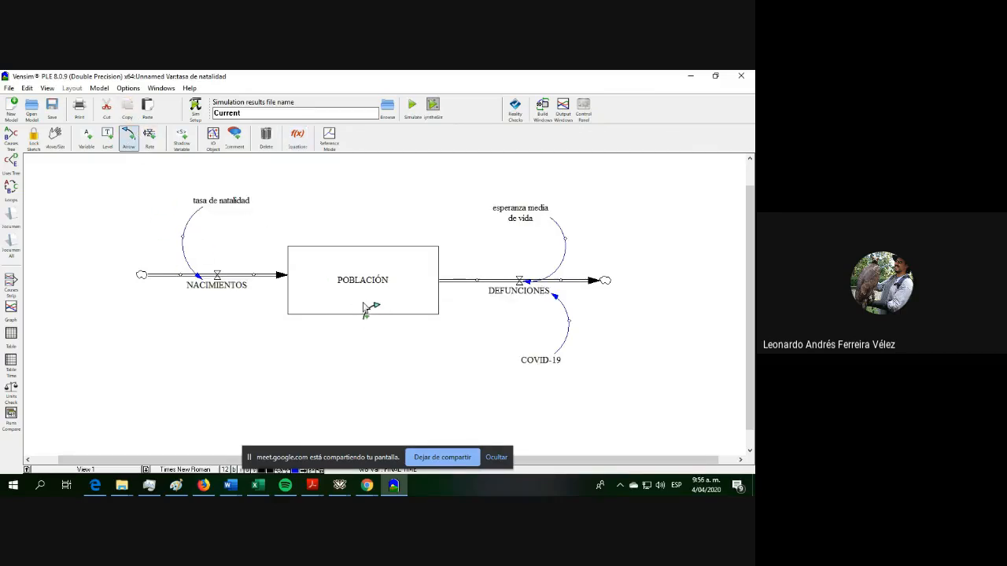
pyautogui.click(268, 351)
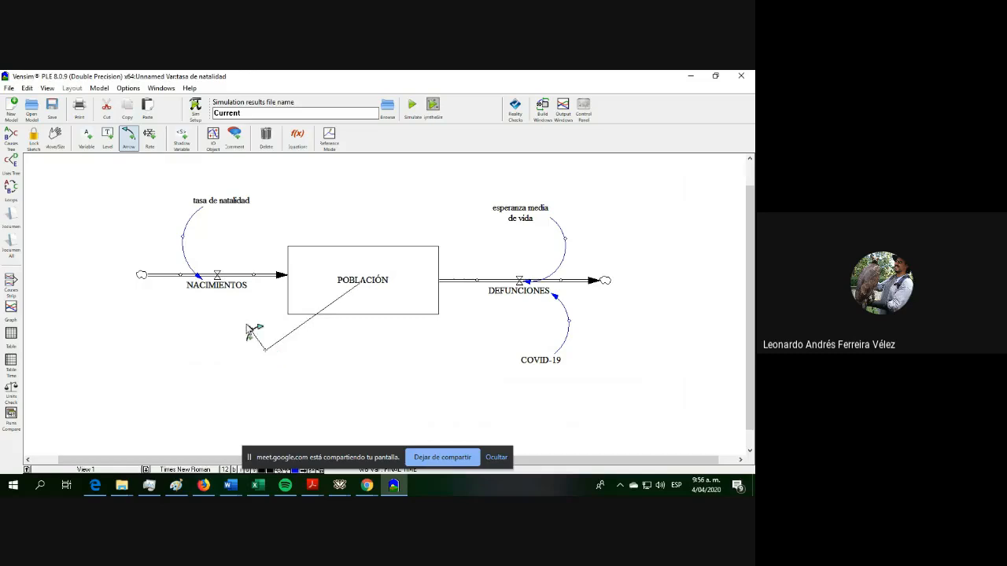
pyautogui.click(220, 290)
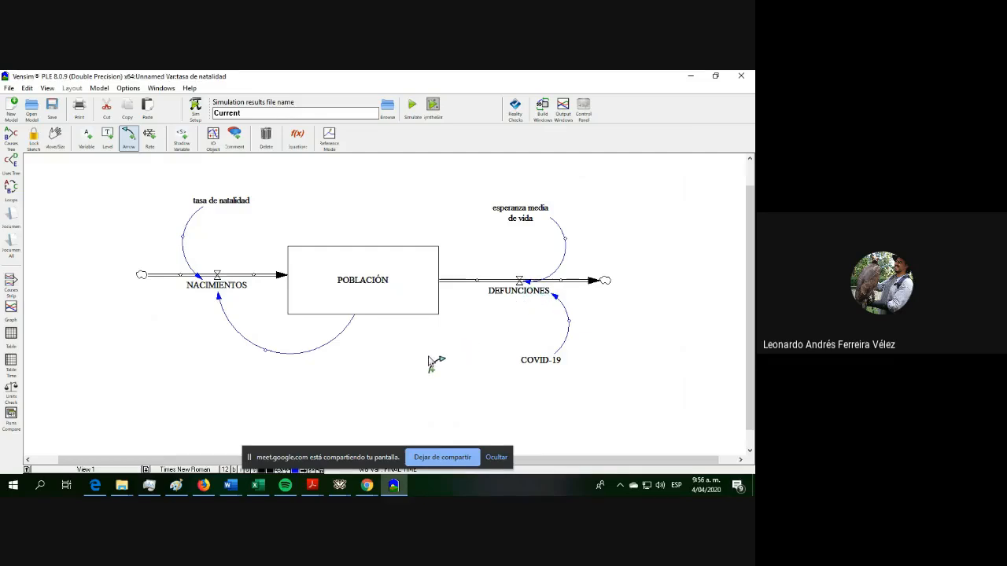
pyautogui.click(513, 294)
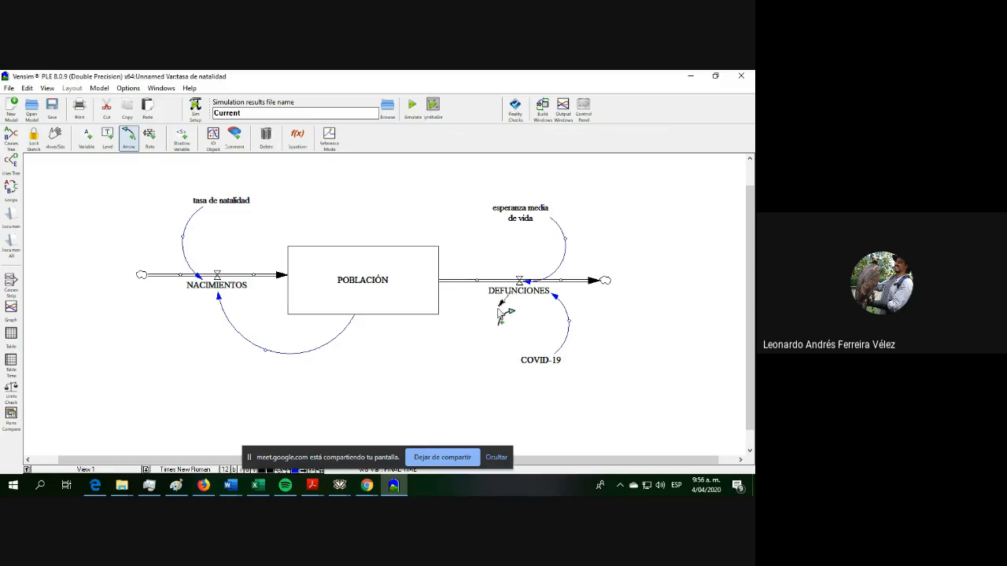
pyautogui.click(517, 295)
pyautogui.click(453, 369)
pyautogui.click(403, 313)
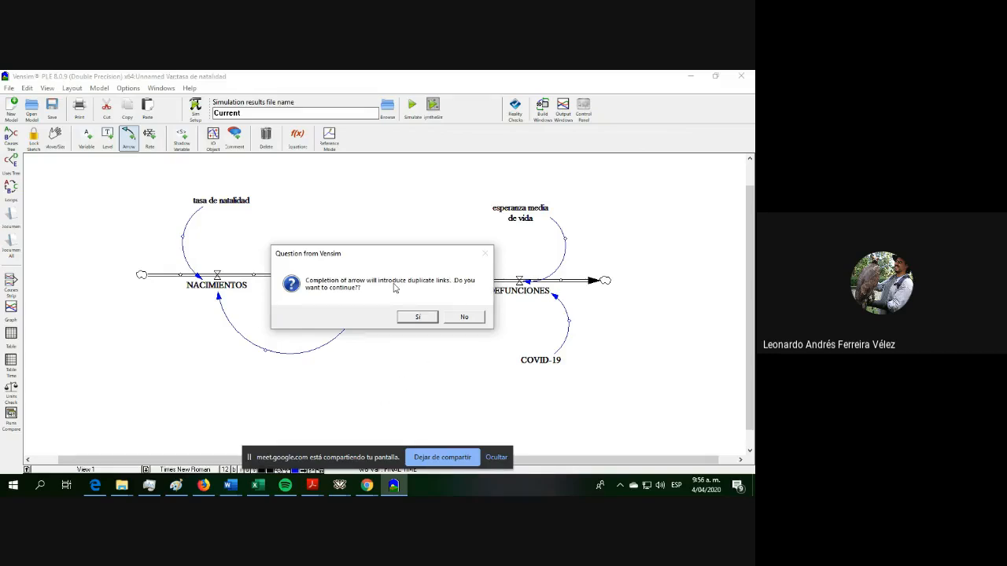
pyautogui.click(463, 318)
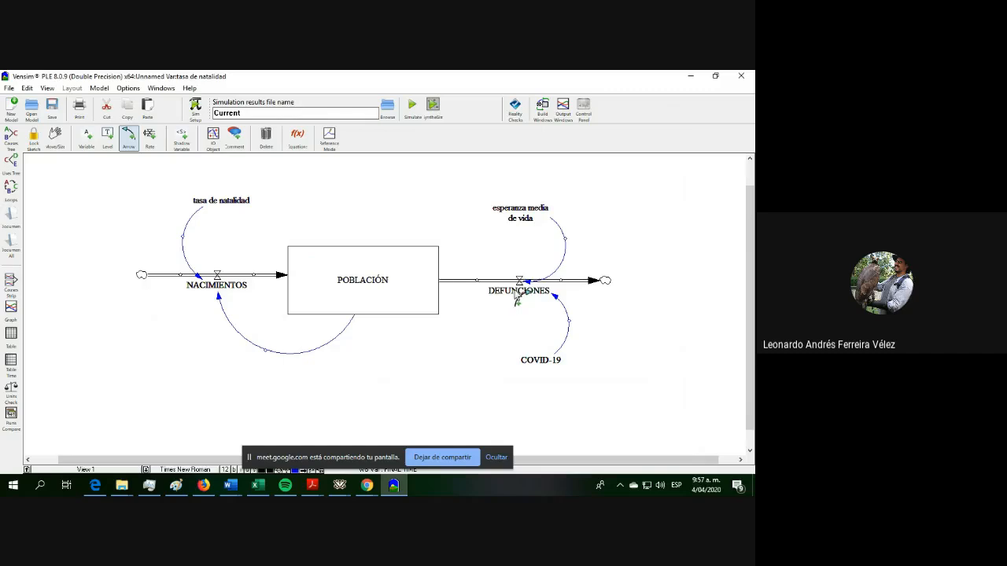
# Step: Draw a curved arrow from the POBLACIÓN level to the DEFUNCIONES flow, bending below the outflow pipe
pyautogui.click(409, 313)
pyautogui.click(466, 346)
pyautogui.click(519, 293)
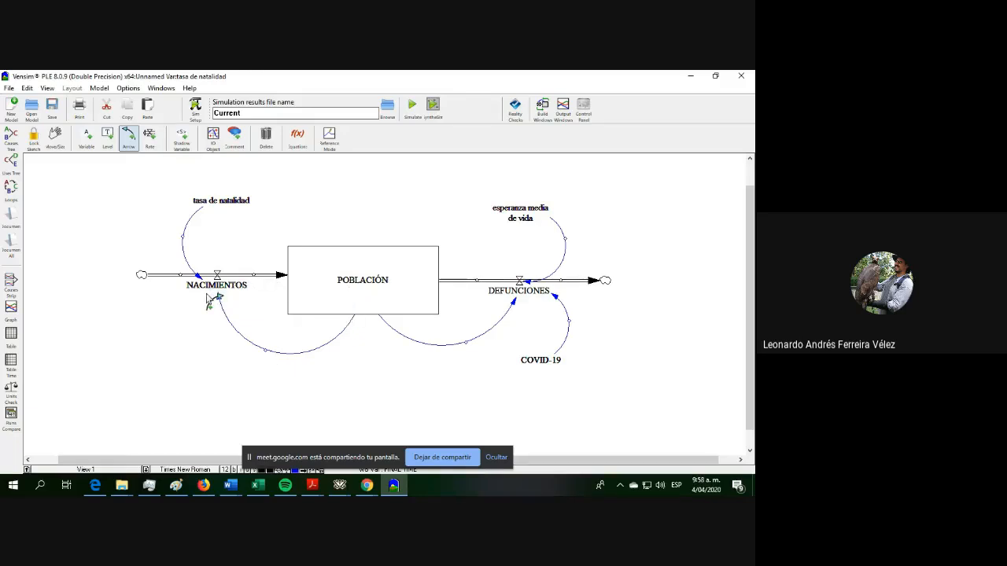
pyautogui.click(468, 317)
# Step: Define the NACIMIENTOS flow's equation as POBLACIÓN*tasa de natalidad
pyautogui.click(297, 137)
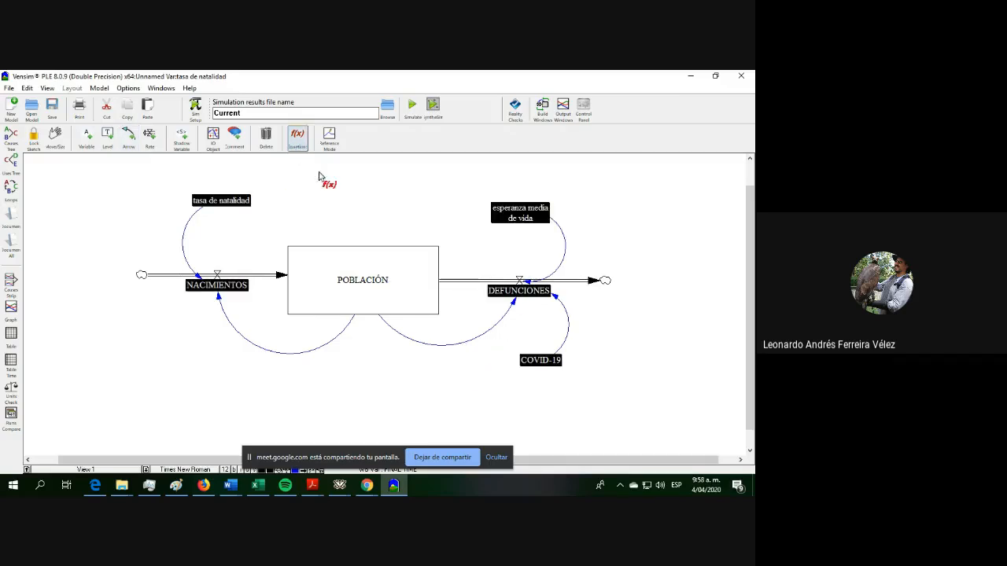
pyautogui.click(227, 289)
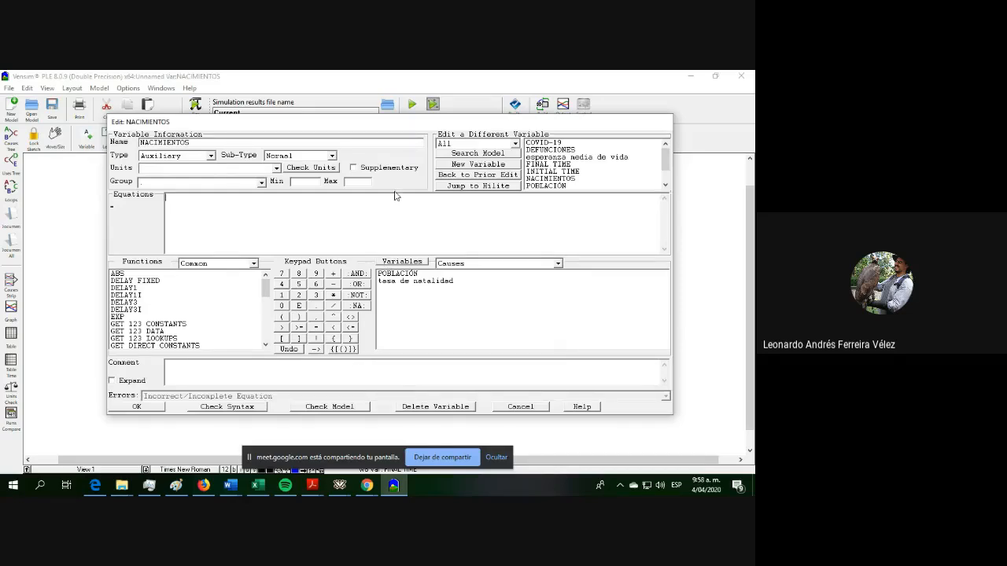
pyautogui.moveTo(378, 124); pyautogui.dragTo(406, 378)
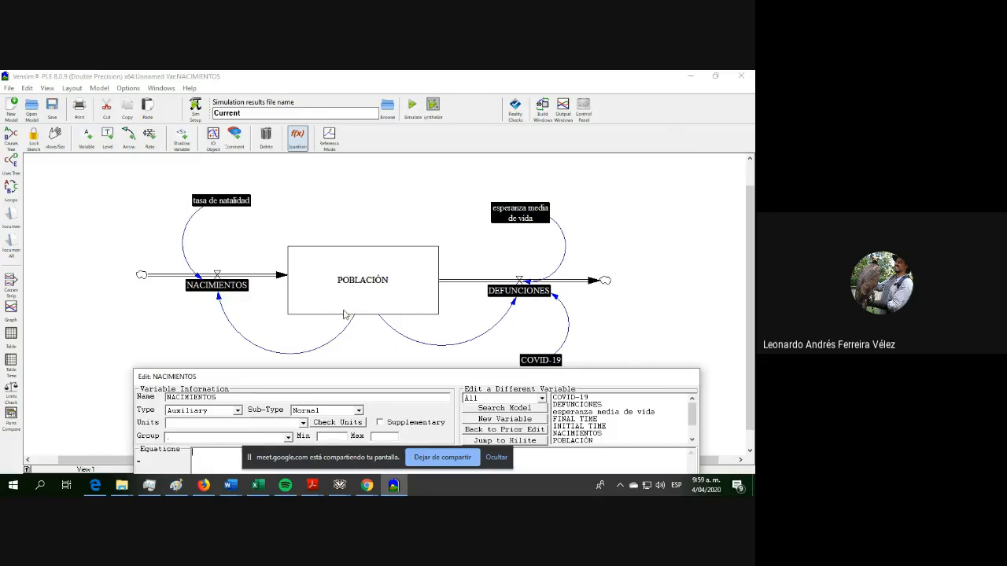
pyautogui.moveTo(395, 381); pyautogui.dragTo(338, 112)
pyautogui.click(358, 261)
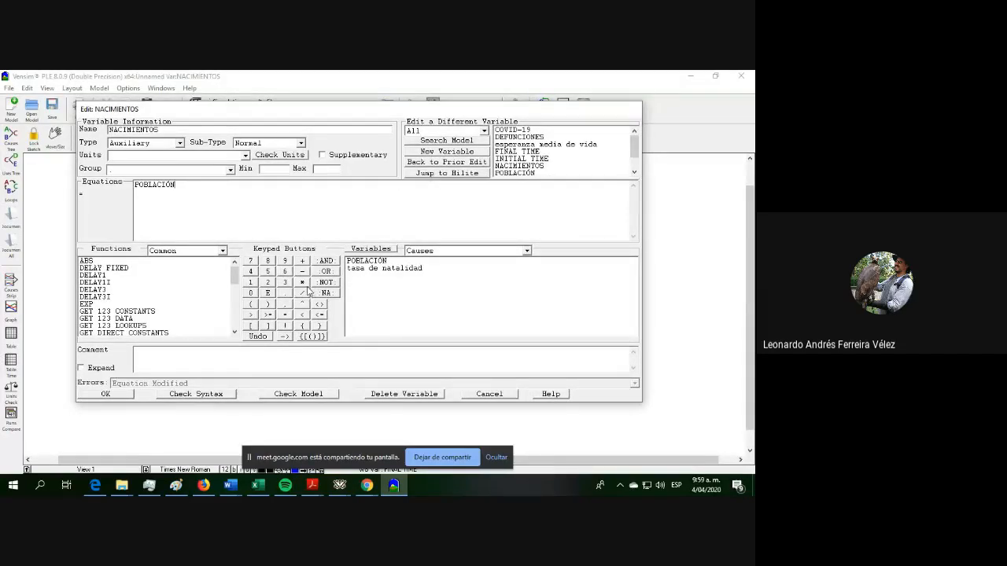
pyautogui.click(378, 270)
# Step: Review the POBLACIÓN and tasa de natalidad terms of the NACIMIENTOS equation and check its syntax
pyautogui.moveTo(174, 185); pyautogui.dragTo(134, 191)
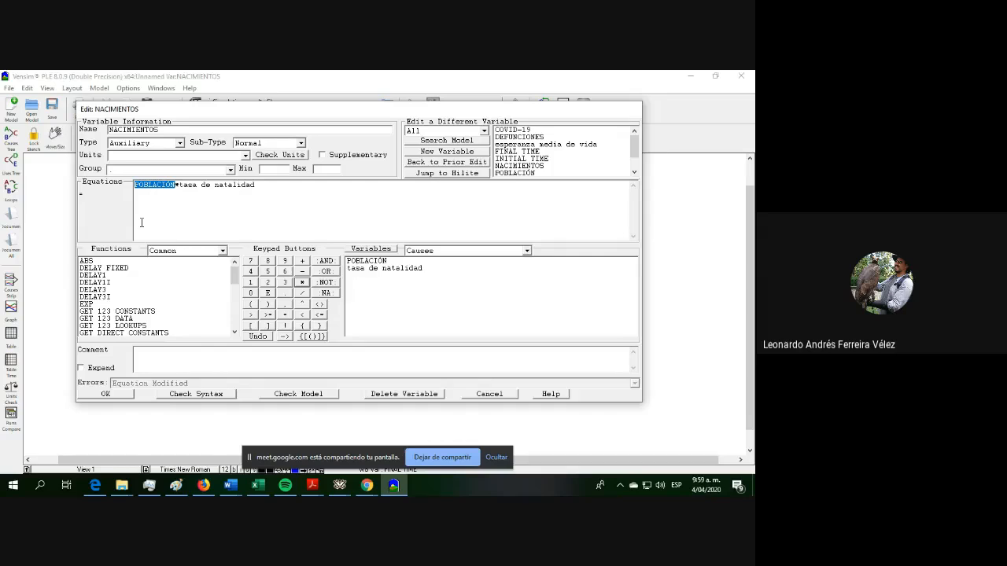
pyautogui.click(183, 186)
pyautogui.moveTo(253, 185); pyautogui.dragTo(180, 185)
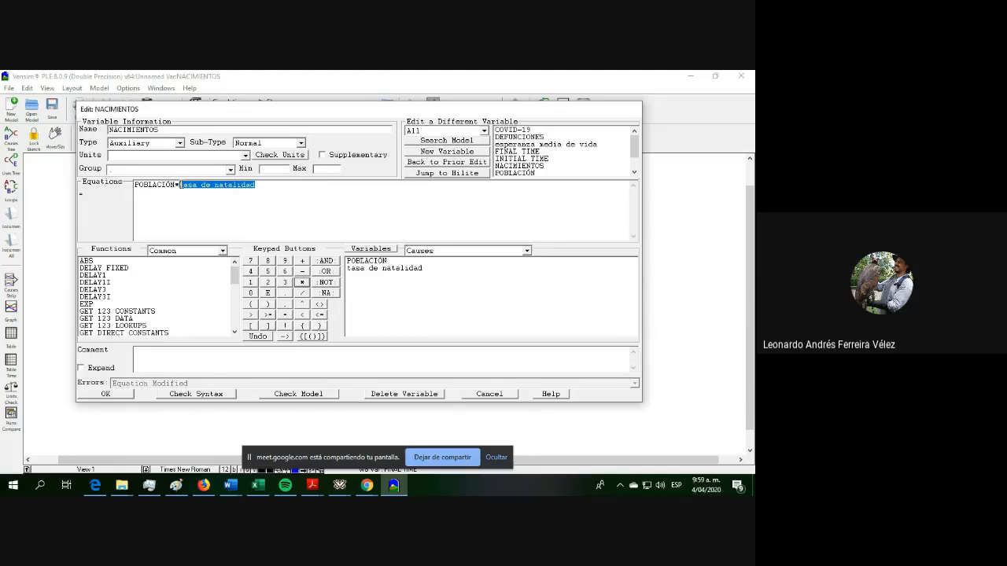
pyautogui.click(159, 188)
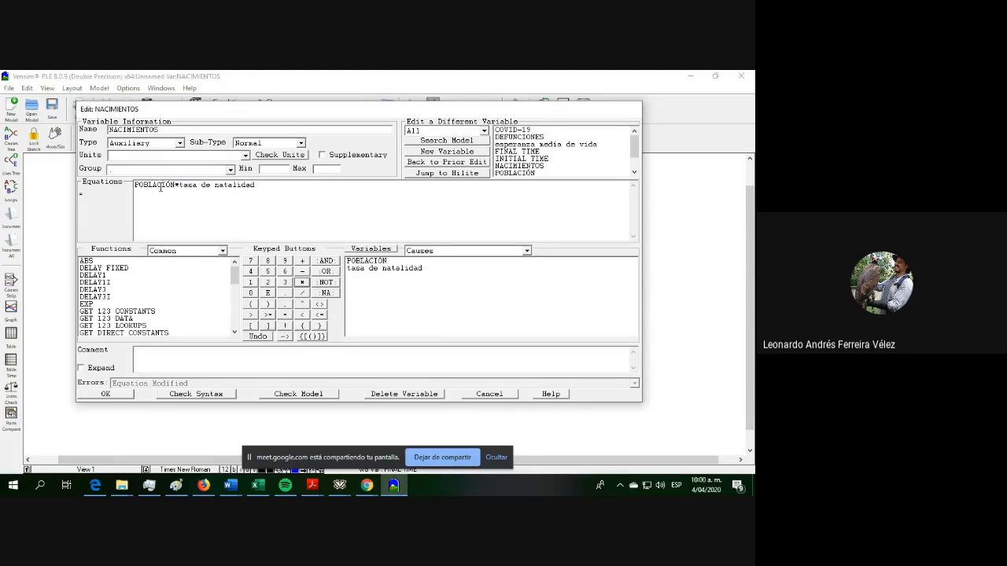
pyautogui.moveTo(176, 184); pyautogui.dragTo(126, 189)
pyautogui.moveTo(261, 185); pyautogui.dragTo(179, 187)
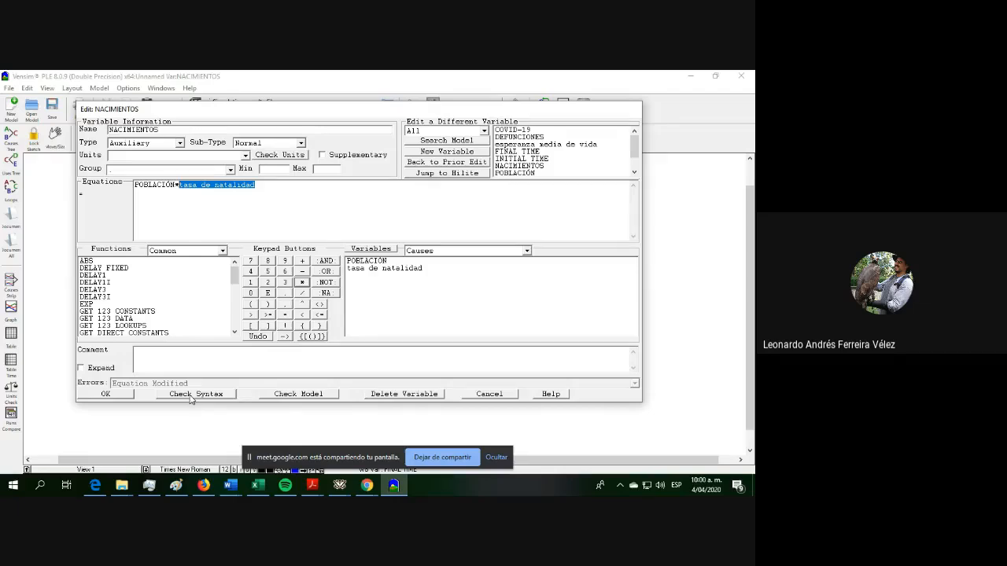
pyautogui.moveTo(351, 109); pyautogui.dragTo(400, 111)
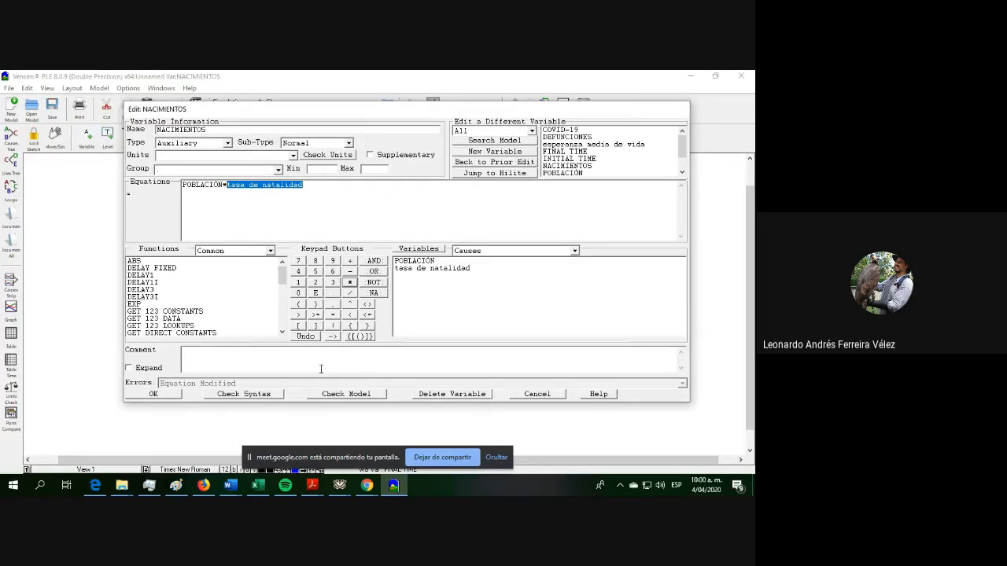
pyautogui.click(252, 395)
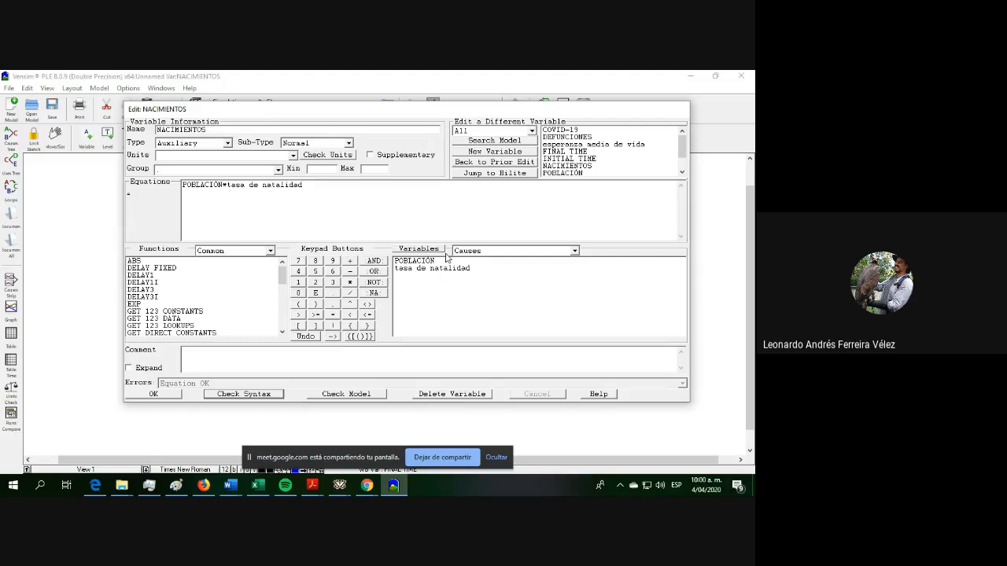
# Step: Compare the NACIMIENTOS equation with the arrows entering that flow in the sketch
pyautogui.moveTo(432, 109); pyautogui.dragTo(432, 351)
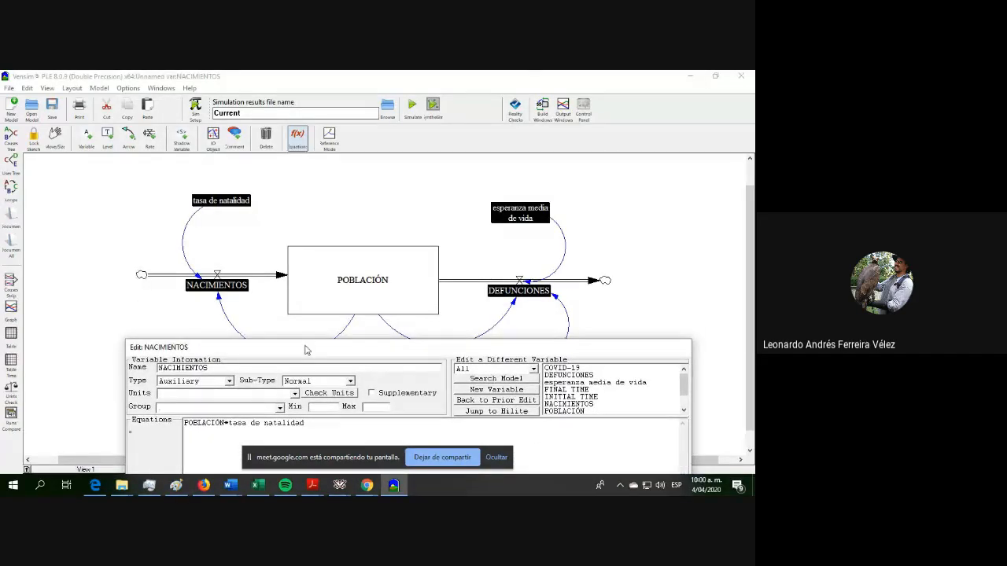
pyautogui.moveTo(325, 348); pyautogui.dragTo(320, 364)
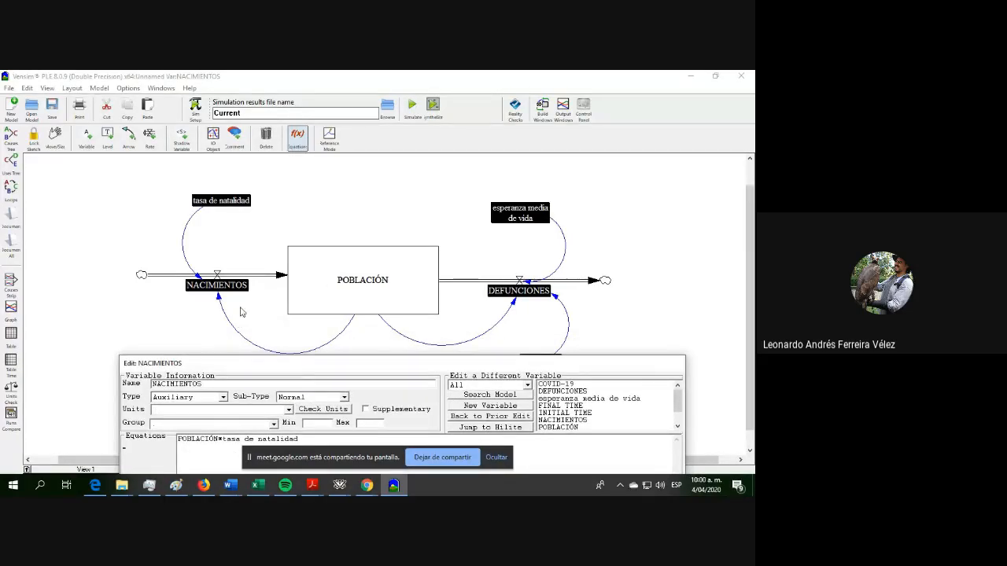
pyautogui.moveTo(360, 369); pyautogui.dragTo(332, 120)
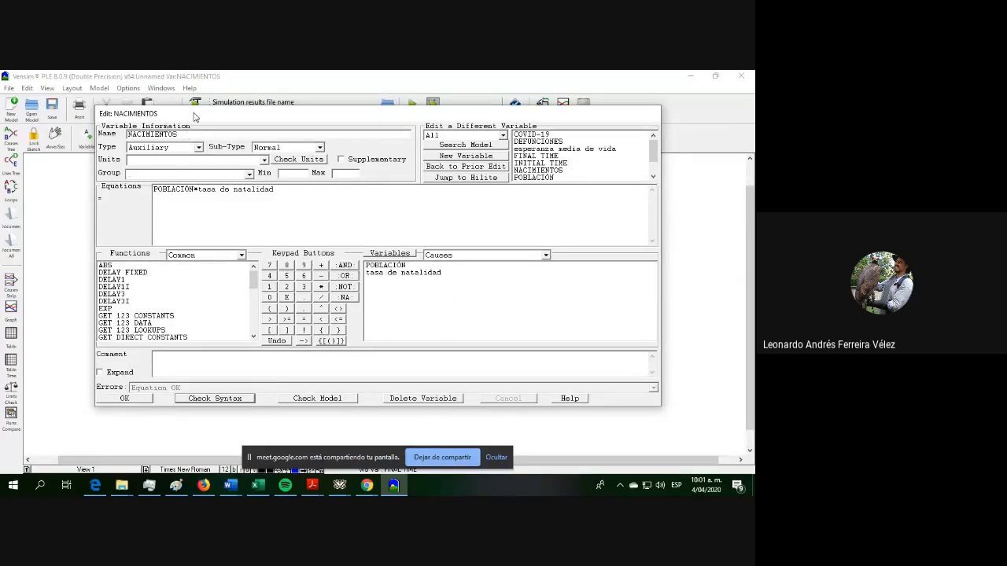
# Step: Re-enter the NACIMIENTOS equation from its causes as POBLACIÓN*tasa de natalidad, replacing the duplicated POBLACIÓN term
pyautogui.moveTo(194, 117); pyautogui.dragTo(232, 184)
pyautogui.click(380, 333)
pyautogui.click(384, 339)
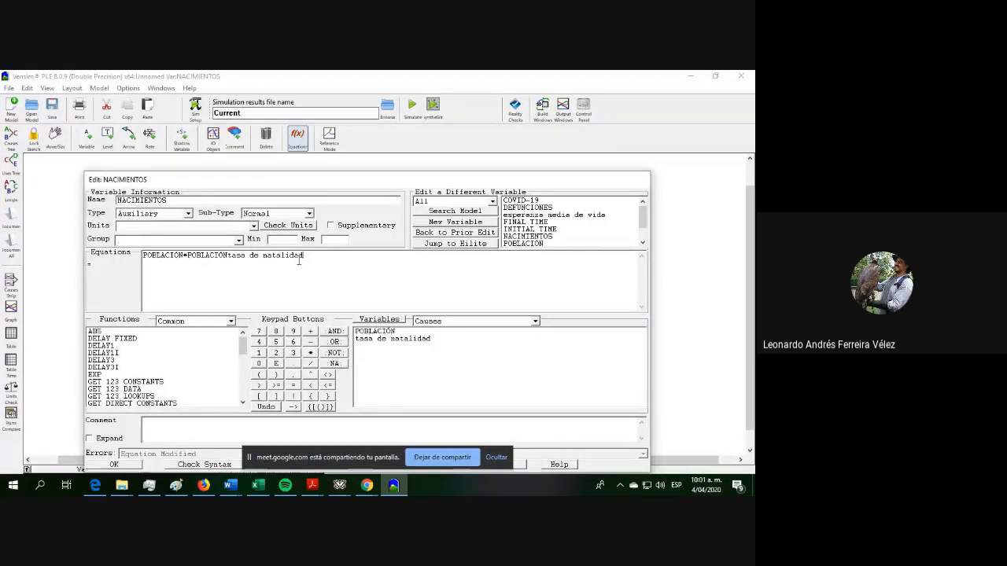
pyautogui.moveTo(306, 258); pyautogui.dragTo(187, 257)
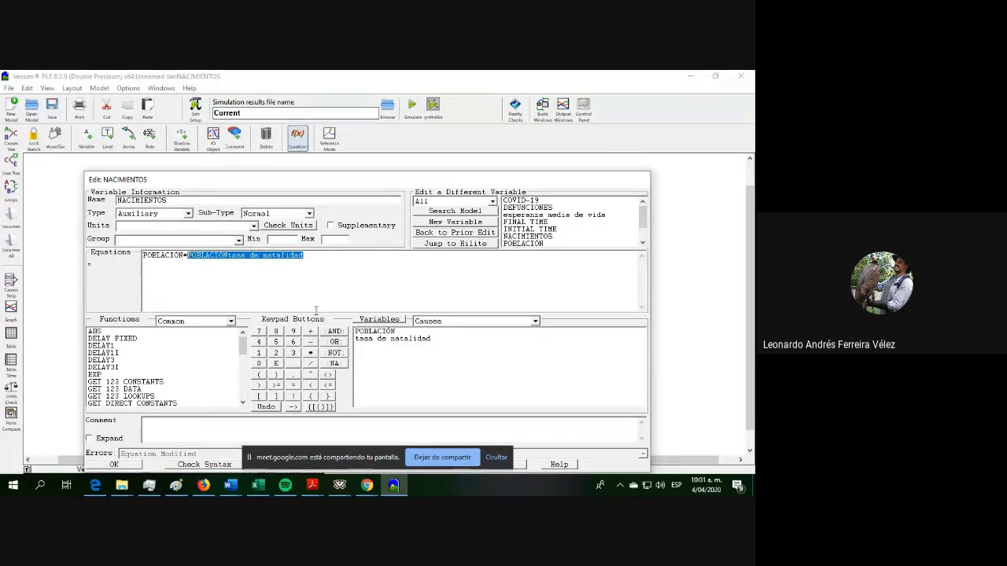
pyautogui.click(371, 339)
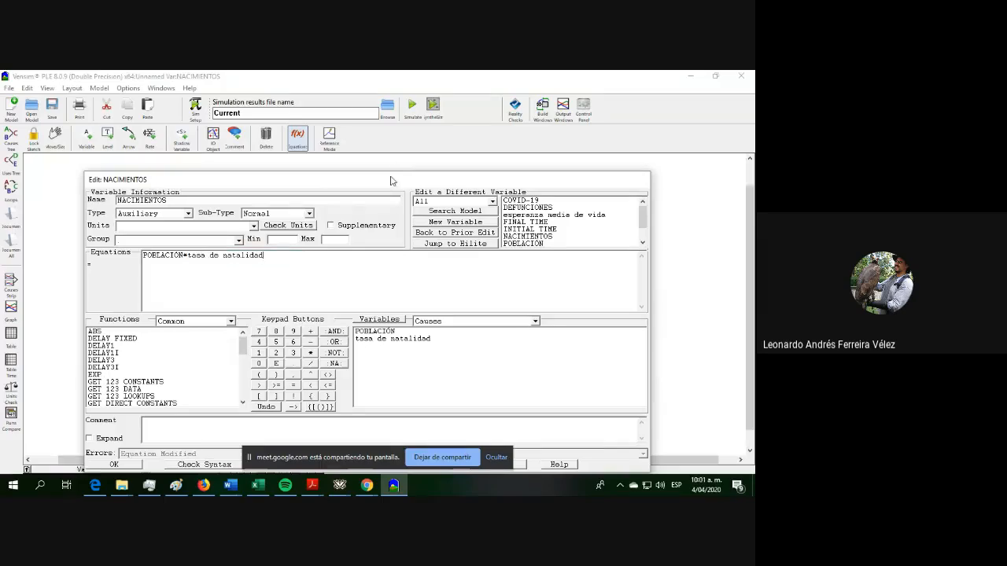
# Step: Accept the POBLACIÓN*tasa de natalidad equation for NACIMIENTOS and open the equation of tasa de natalidad
pyautogui.moveTo(380, 181); pyautogui.dragTo(380, 120)
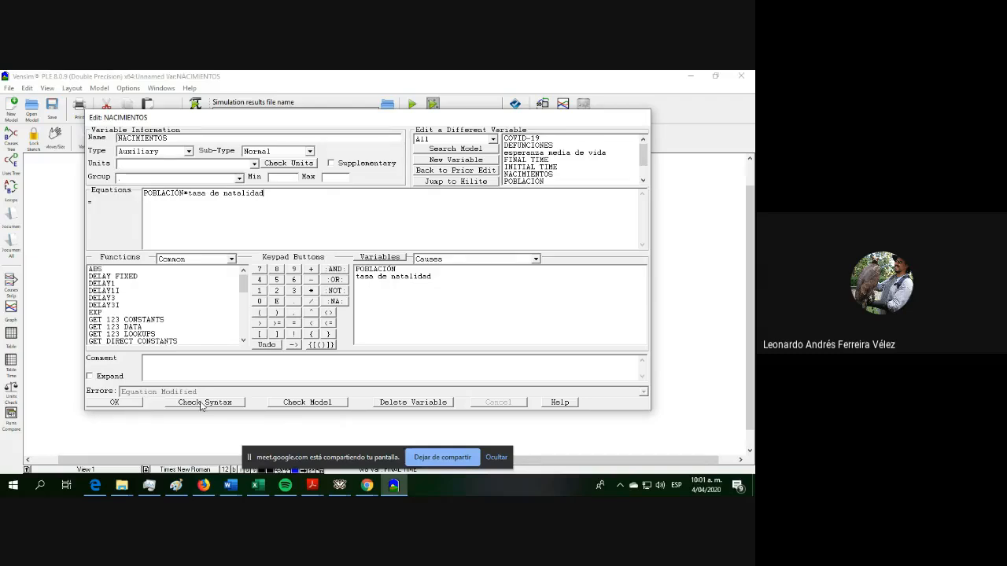
pyautogui.click(128, 404)
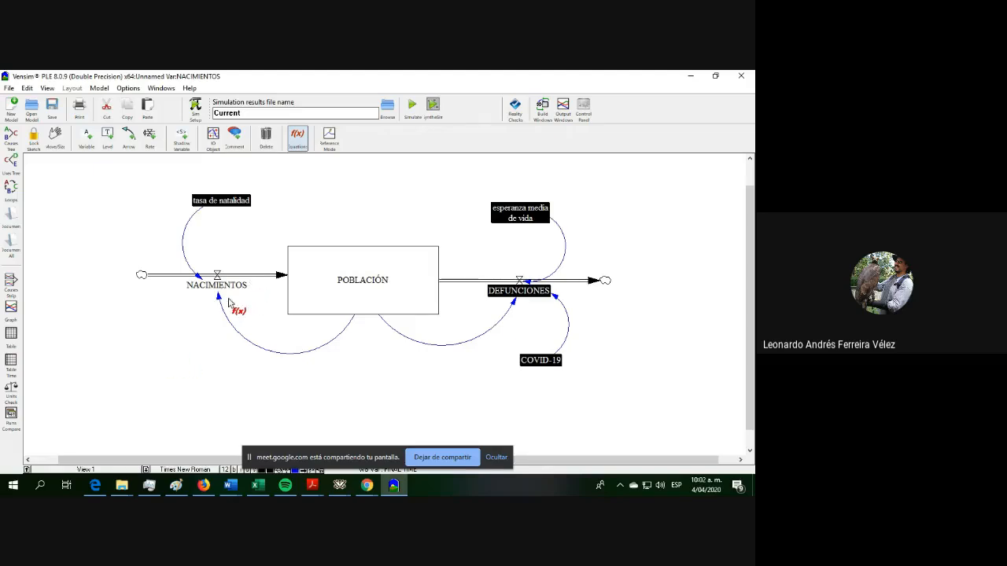
pyautogui.click(220, 200)
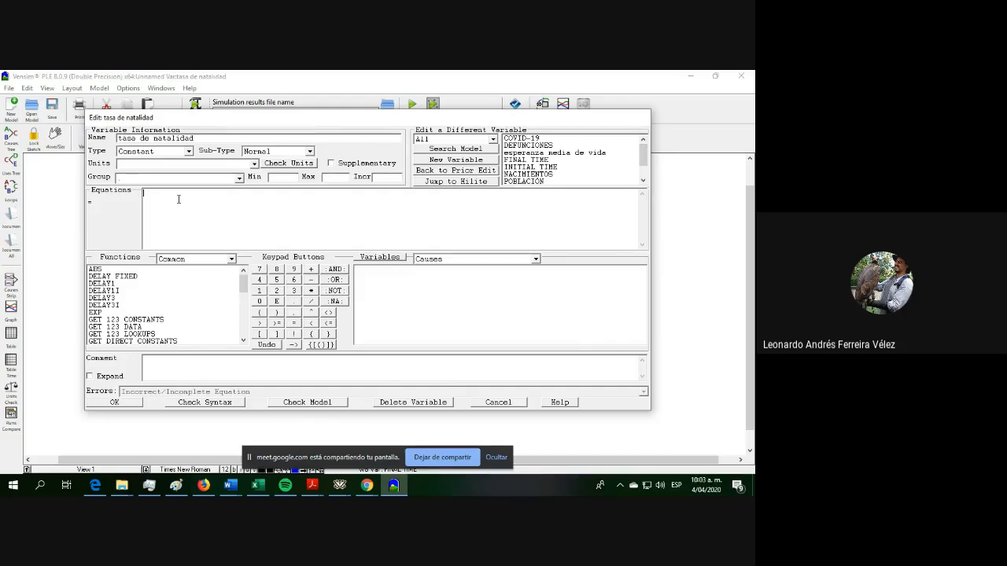
# Step: Try 3% as the value of tasa de natalidad, check its syntax and clear the entry
pyautogui.write('0')
pyautogui.write('.03')
pyautogui.press('BackSpace')
pyautogui.press('BackSpace')
pyautogui.press('BackSpace')
pyautogui.press('BackSpace')
pyautogui.write('3%')
pyautogui.click(224, 407)
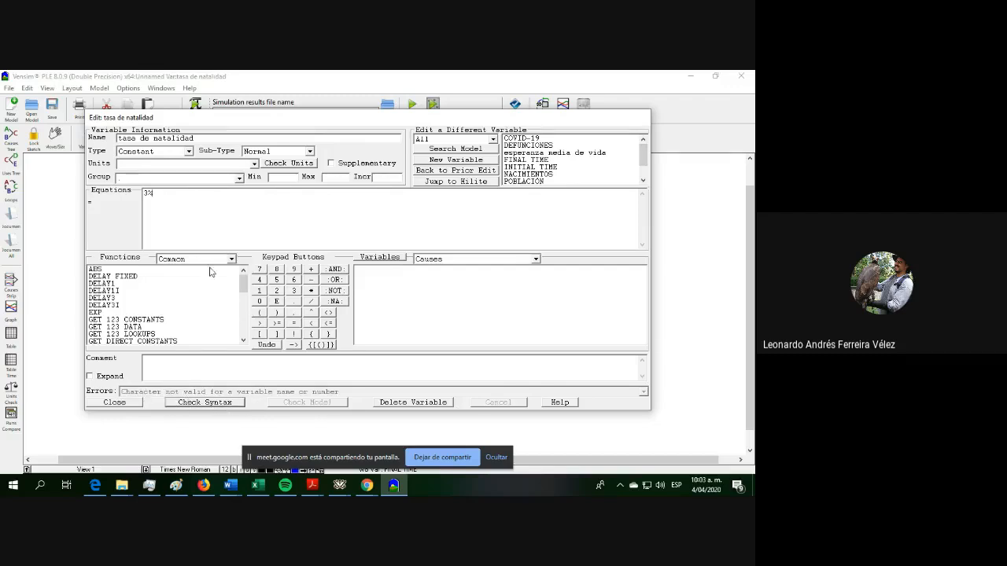
pyautogui.hotkey('shift', 'Left')
pyautogui.press('BackSpace')
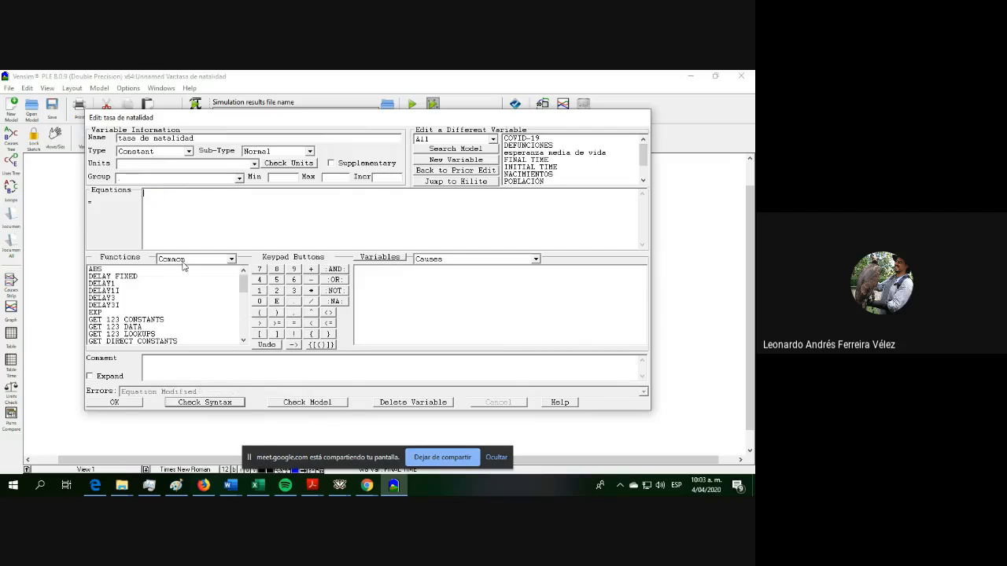
# Step: Enter 0.03 as the value of tasa de natalidad and highlight its decimal separator
pyautogui.write('0.03')
pyautogui.moveTo(153, 194); pyautogui.dragTo(149, 194)
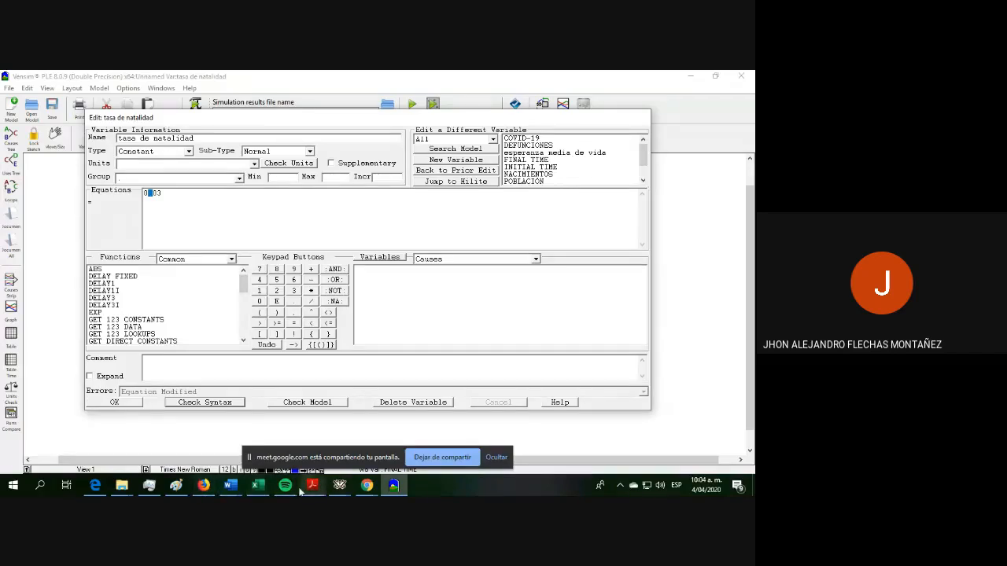
# Step: Switch to the Google Meet window, check the meeting chat for messages and return to Vensim
pyautogui.moveTo(366, 485)
pyautogui.click(465, 456)
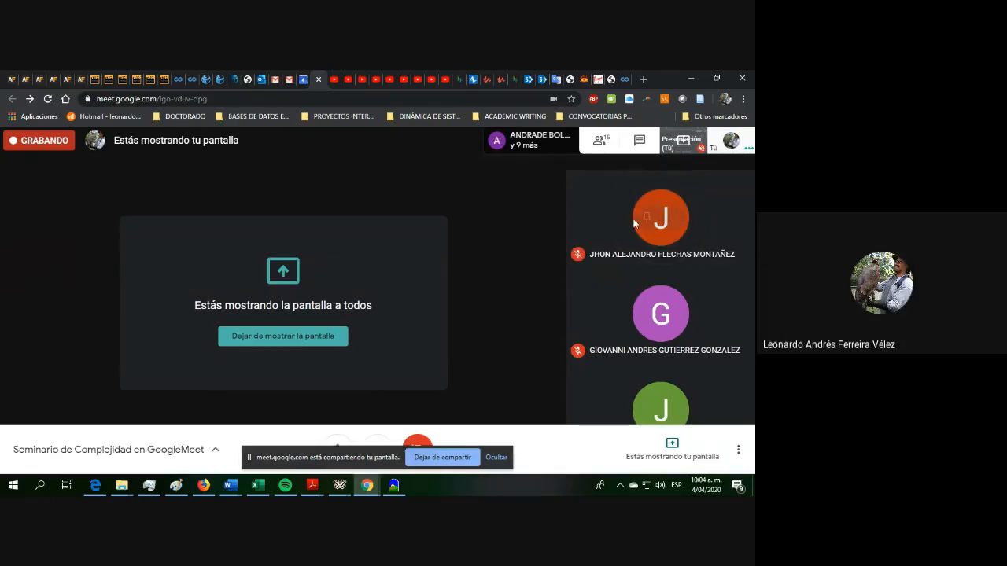
pyautogui.click(638, 142)
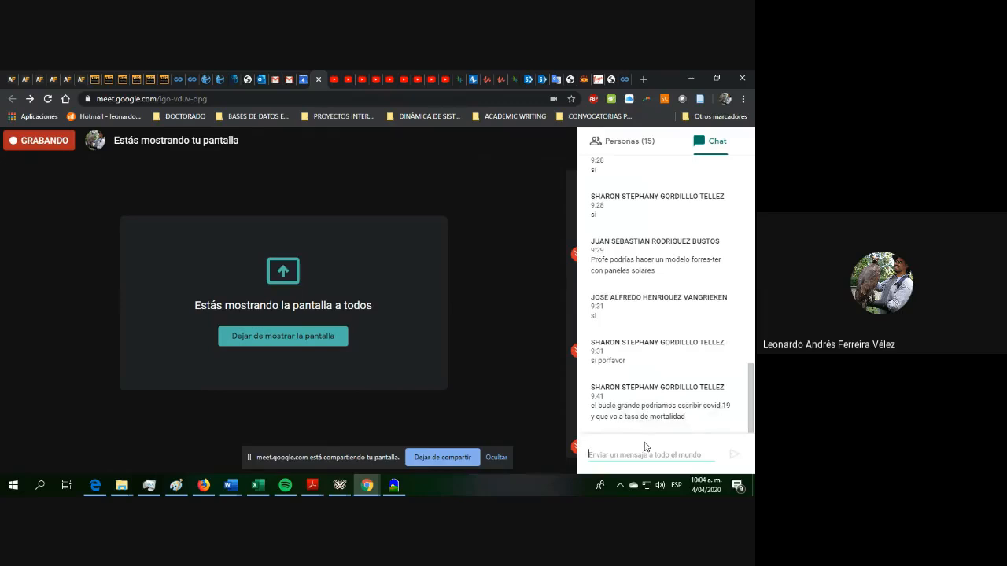
pyautogui.click(393, 485)
# Step: Test a point and a comma as decimal separator in the tasa de natalidad value, check the syntax and accept the equation
pyautogui.click(149, 196)
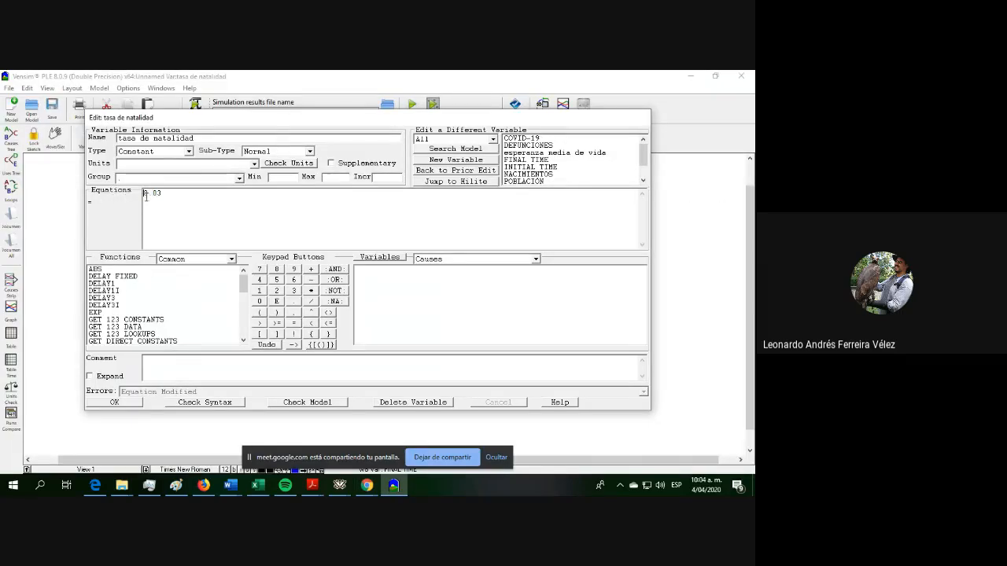
pyautogui.doubleClick(149, 196)
pyautogui.click(154, 194)
pyautogui.press('BackSpace')
pyautogui.write('.')
pyautogui.click(189, 404)
pyautogui.click(155, 192)
pyautogui.press('BackSpace')
pyautogui.write(',')
pyautogui.moveTo(151, 192); pyautogui.dragTo(146, 193)
pyautogui.click(206, 403)
pyautogui.click(112, 402)
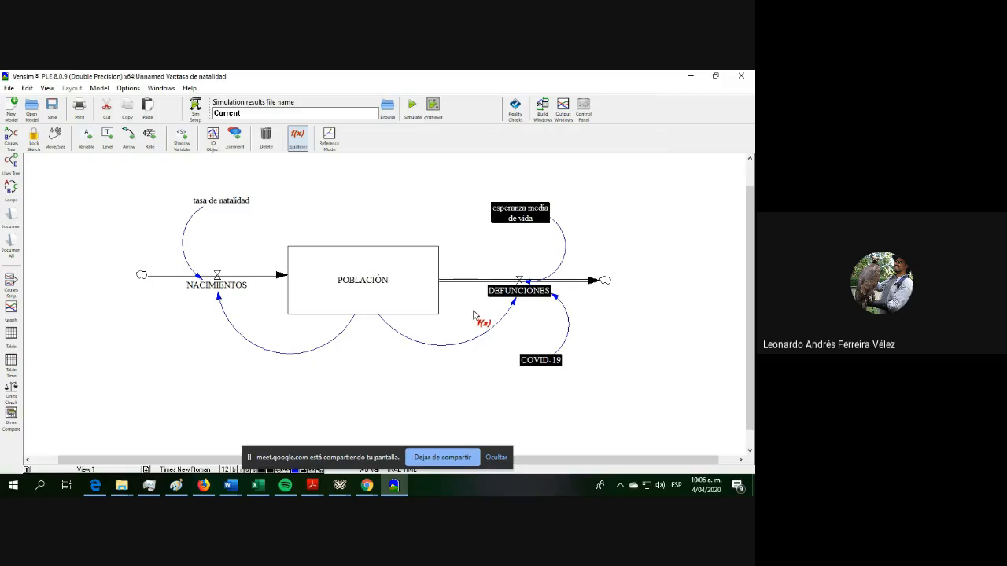
# Step: Define esperanza media de vida as the constant 85 with units of Year and accept it
pyautogui.click(531, 217)
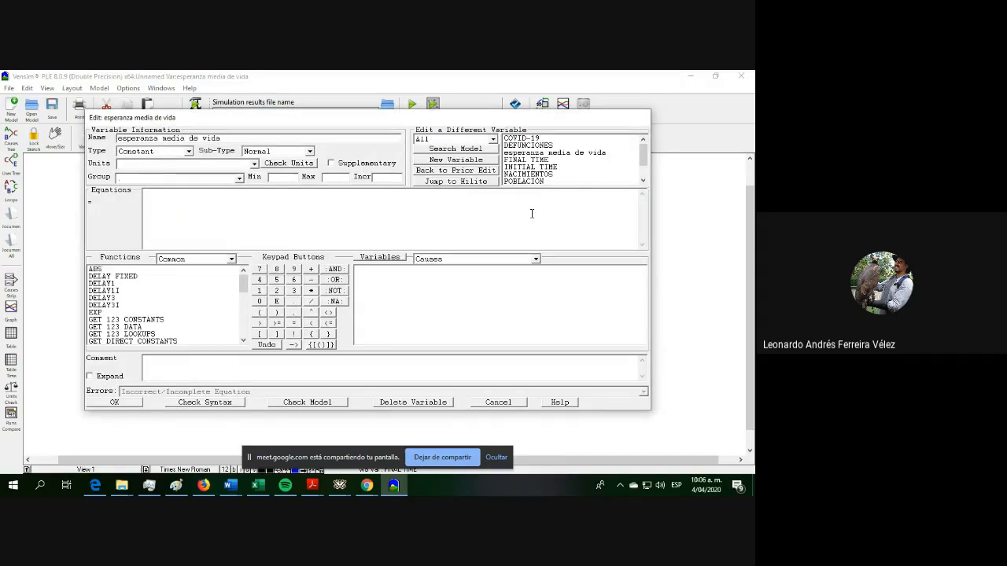
pyautogui.moveTo(492, 118); pyautogui.dragTo(514, 111)
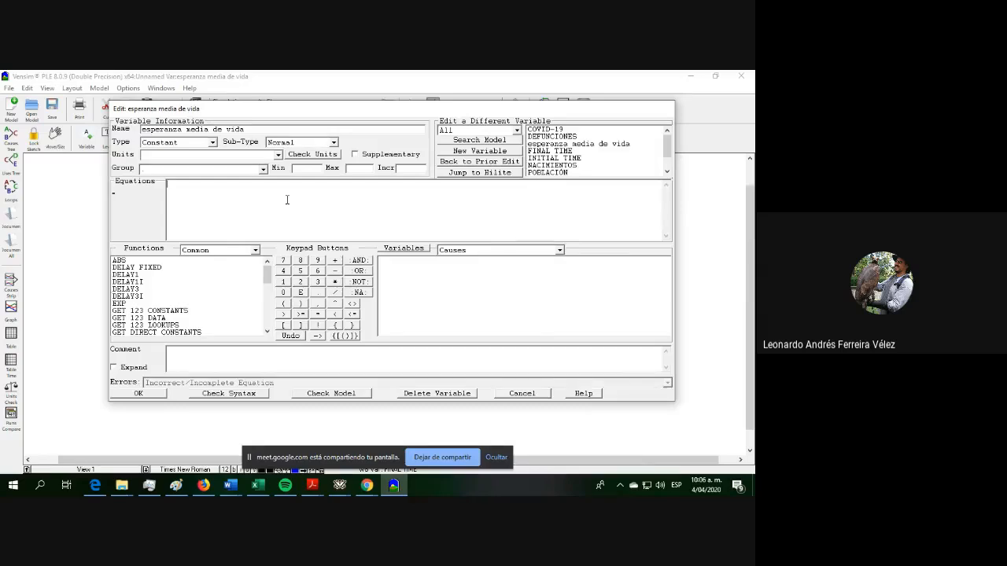
pyautogui.write('85')
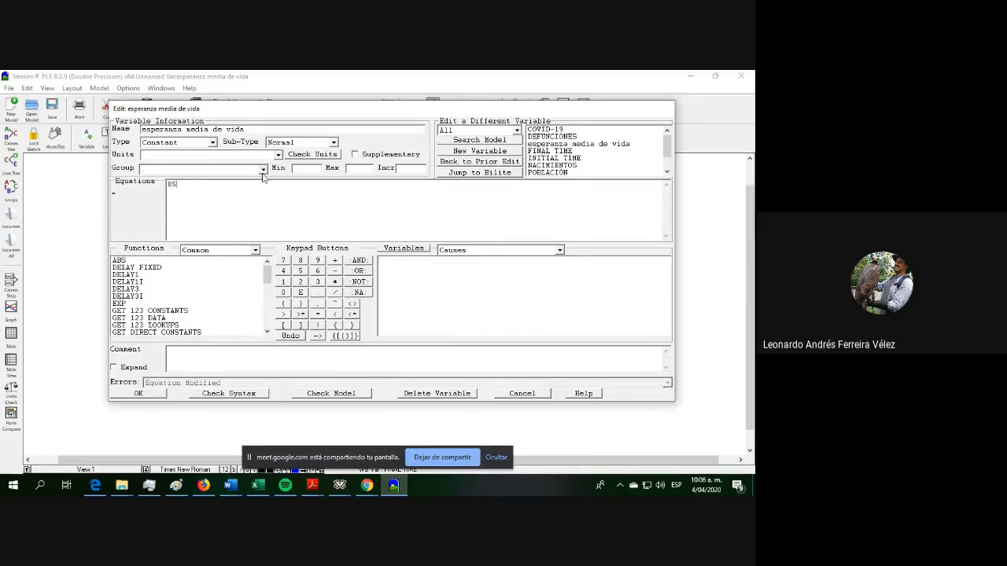
pyautogui.click(277, 155)
pyautogui.click(262, 174)
pyautogui.click(262, 198)
pyautogui.moveTo(269, 112); pyautogui.dragTo(238, 337)
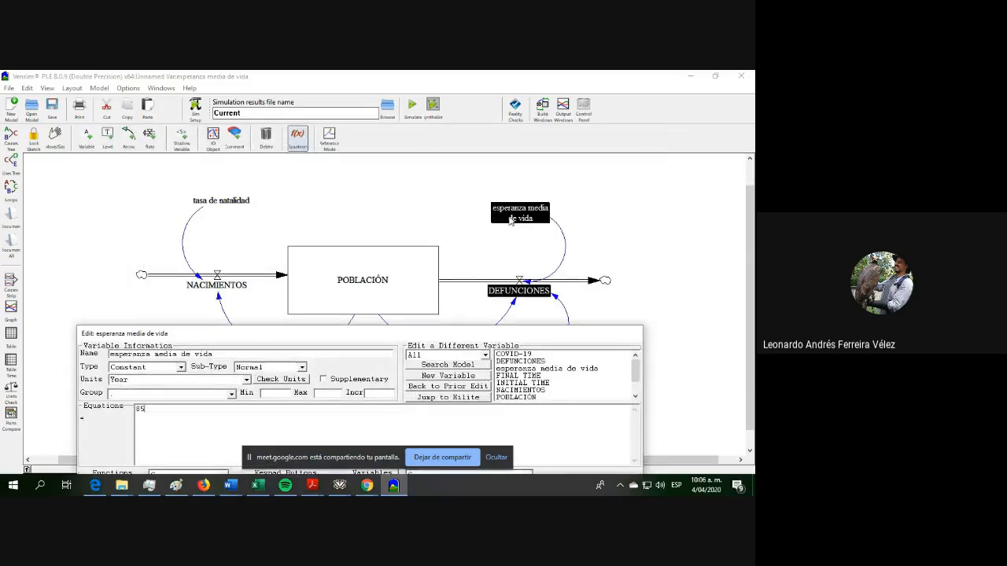
pyautogui.moveTo(460, 335); pyautogui.dragTo(497, 126)
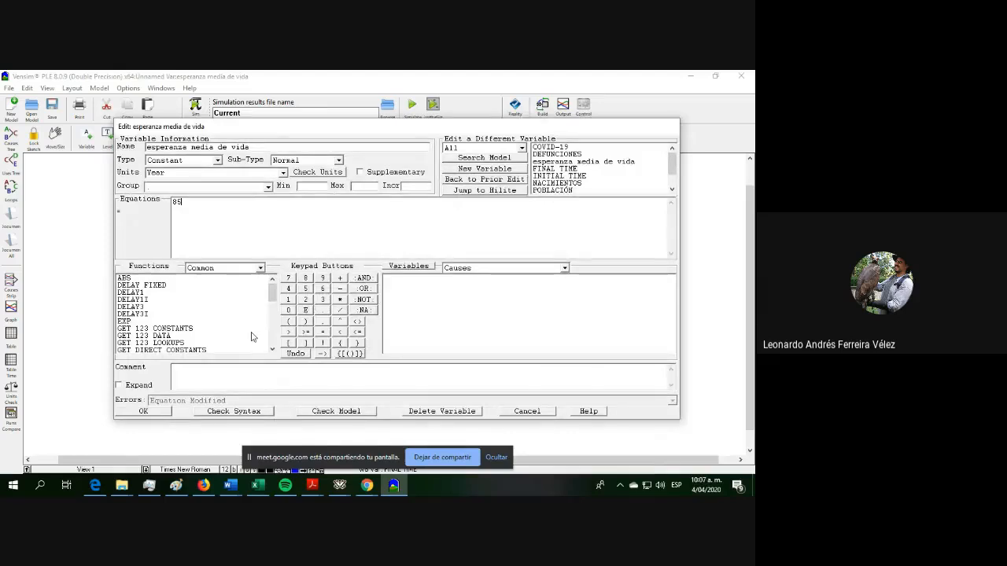
pyautogui.click(154, 414)
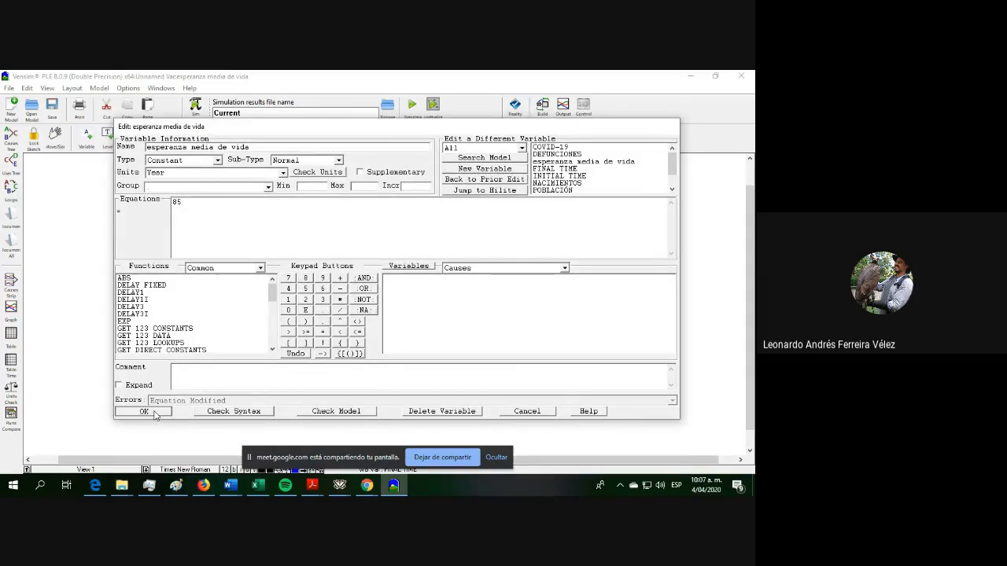
# Step: Open the COVID-19 variable's equation and switch to Edge to view the live Coronavirus Pandemic counter in full screen
pyautogui.click(540, 362)
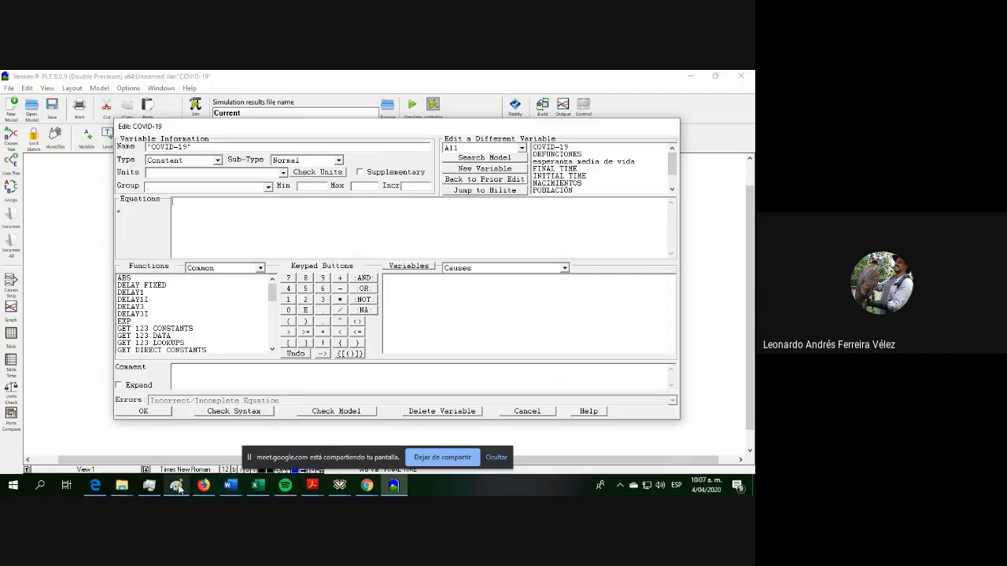
pyautogui.click(204, 486)
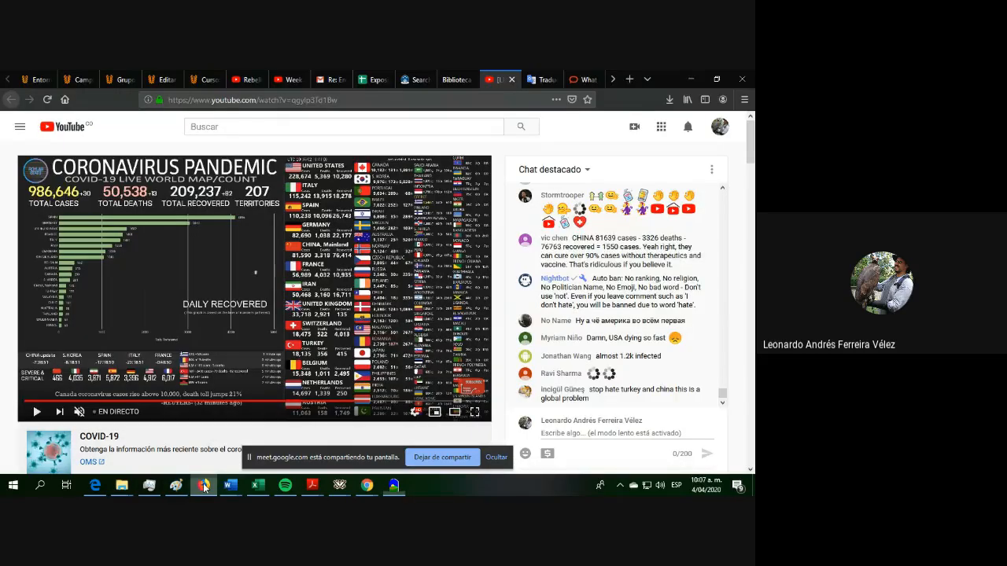
pyautogui.click(47, 99)
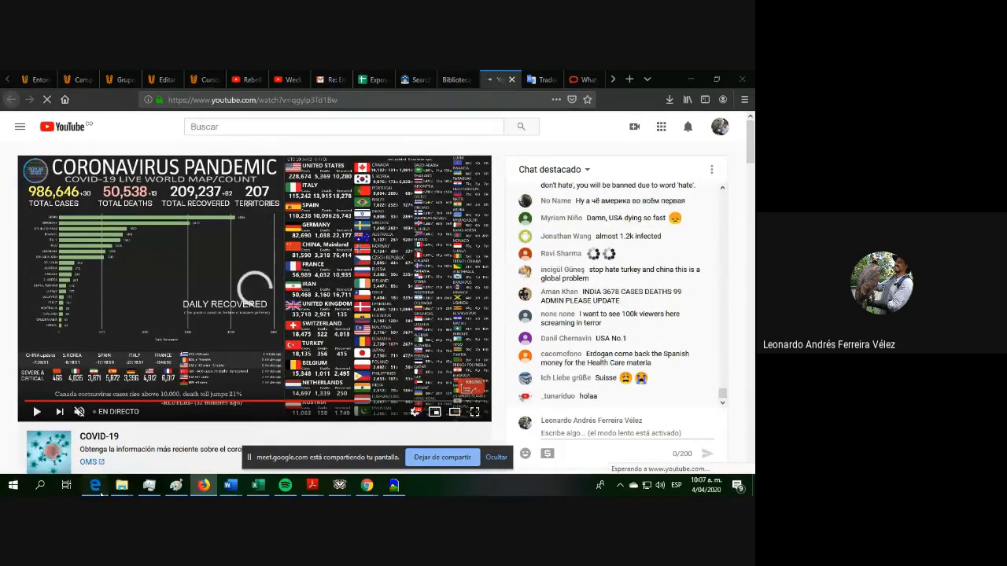
pyautogui.click(96, 485)
pyautogui.click(272, 78)
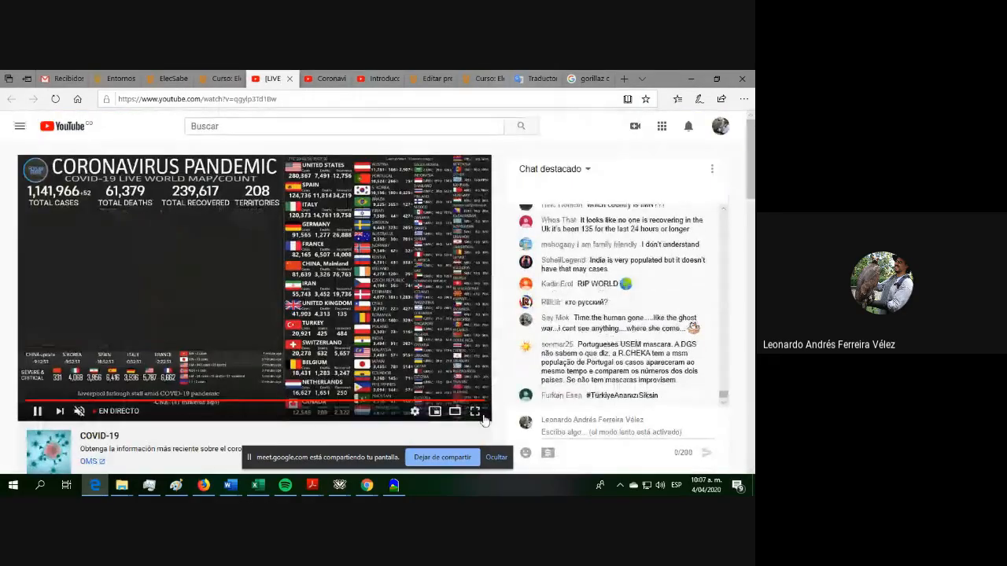
pyautogui.press('F11')
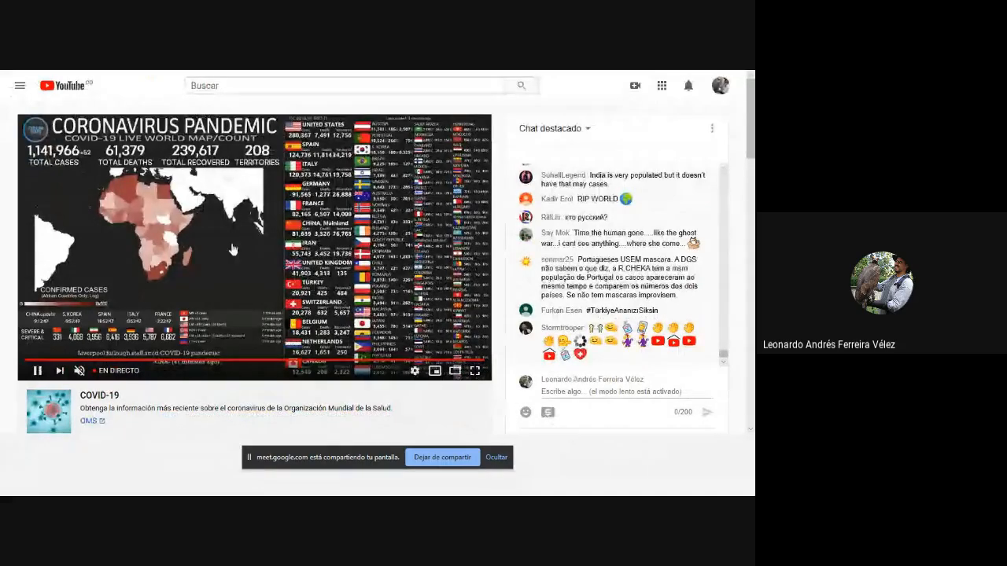
pyautogui.click(474, 371)
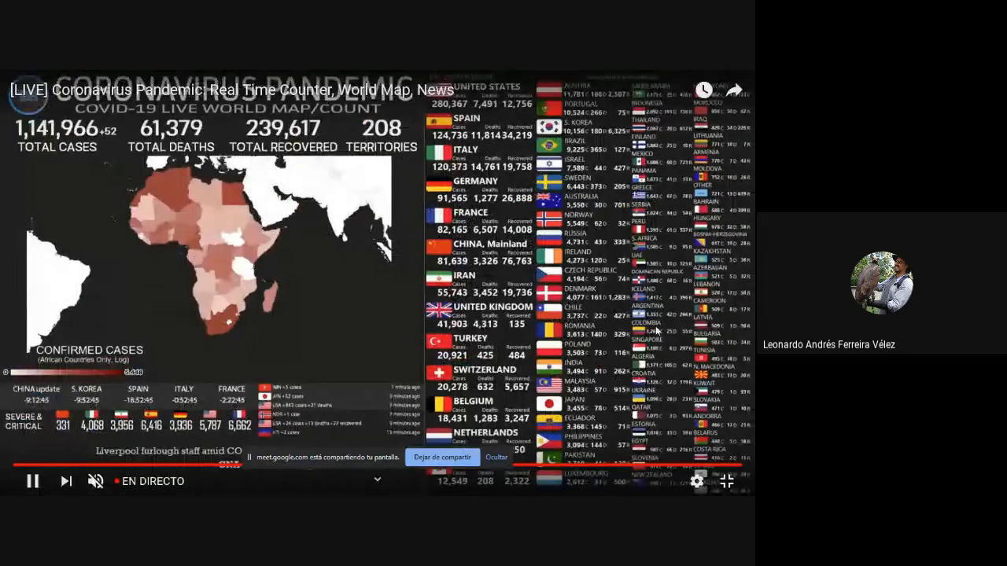
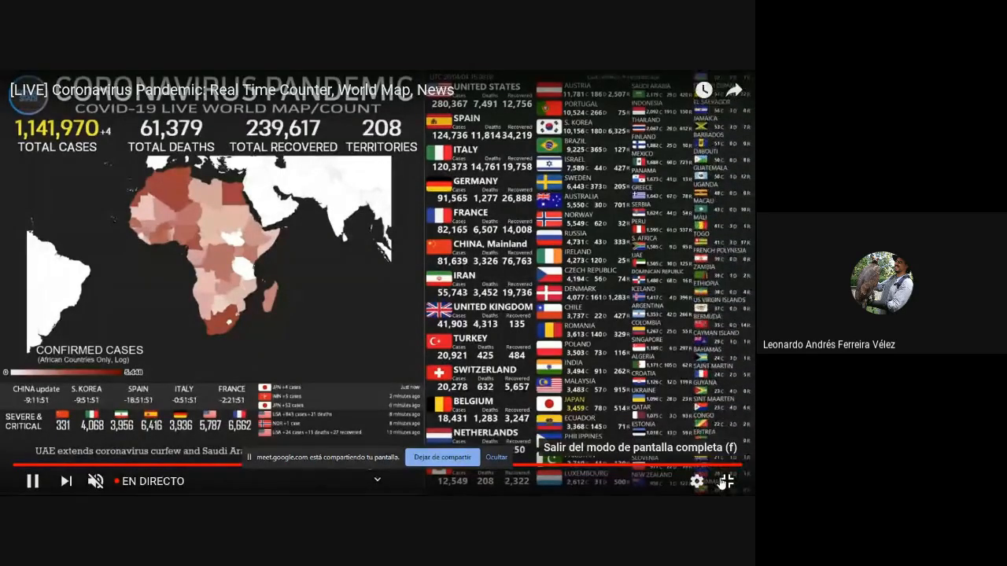
# Step: Calculate the COVID-19 death percentage in Calculator as 61379*100 divided by 1141970 total cases
pyautogui.press('XF86Calculator')
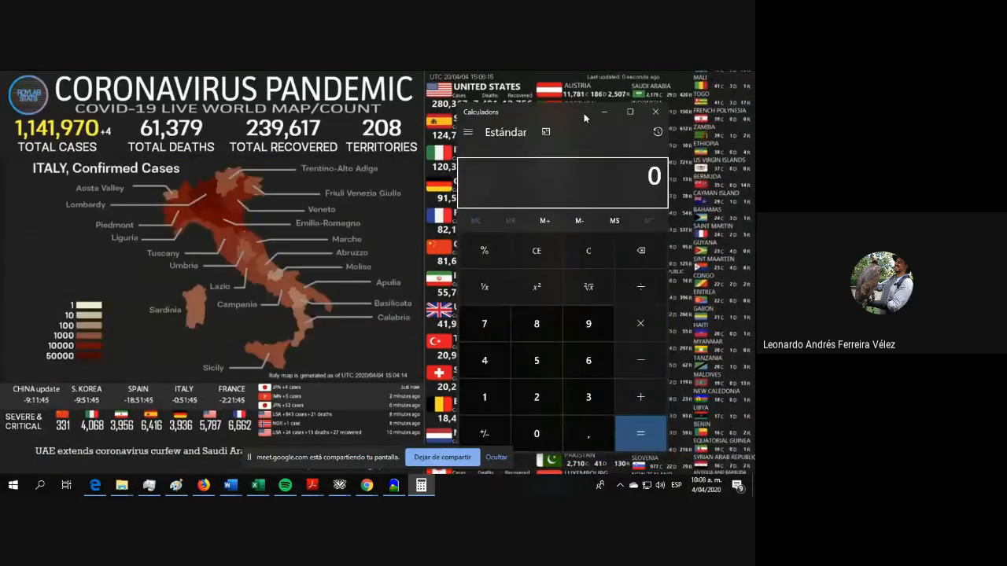
pyautogui.moveTo(568, 112); pyautogui.dragTo(475, 108)
pyautogui.click(523, 165)
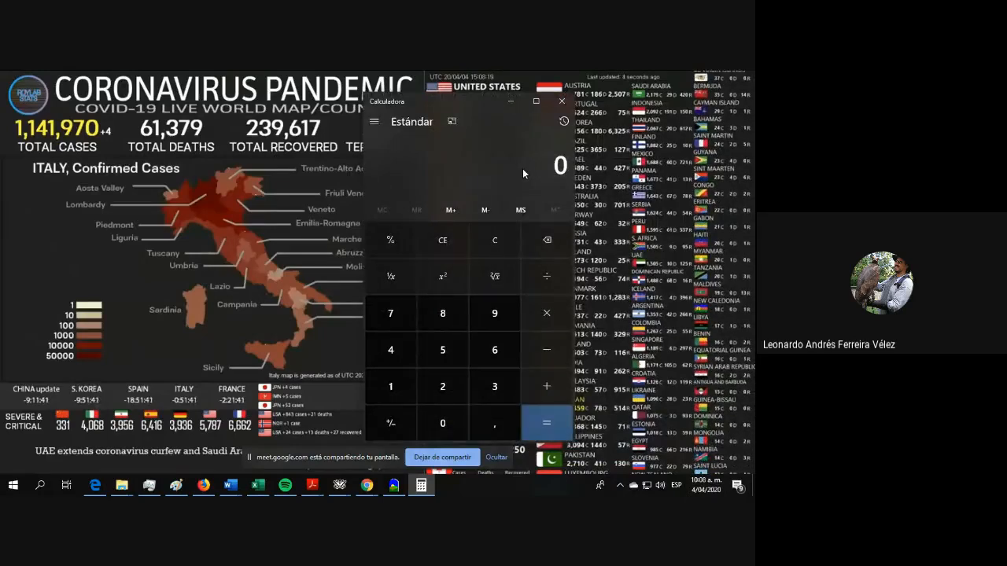
pyautogui.write('6')
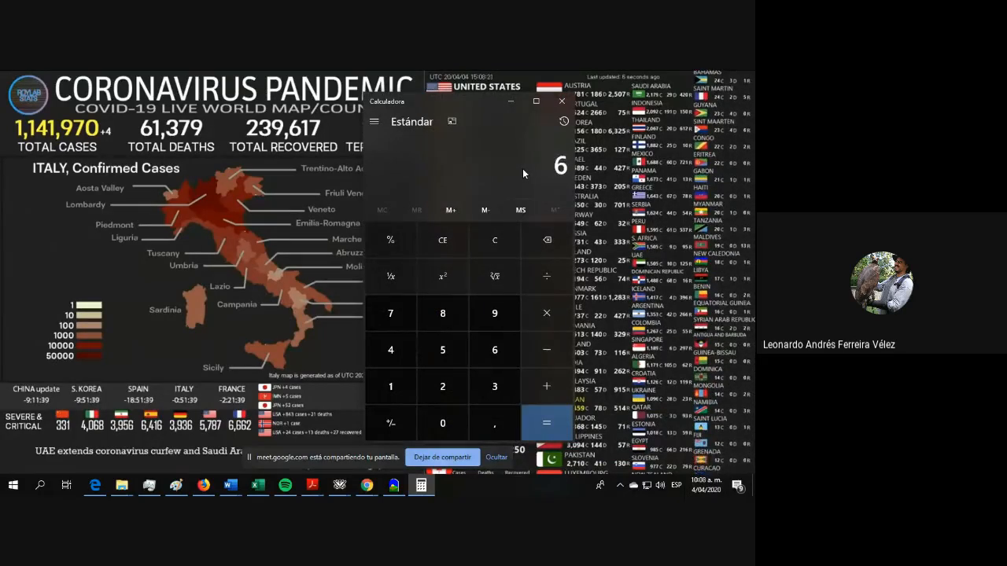
pyautogui.write('13')
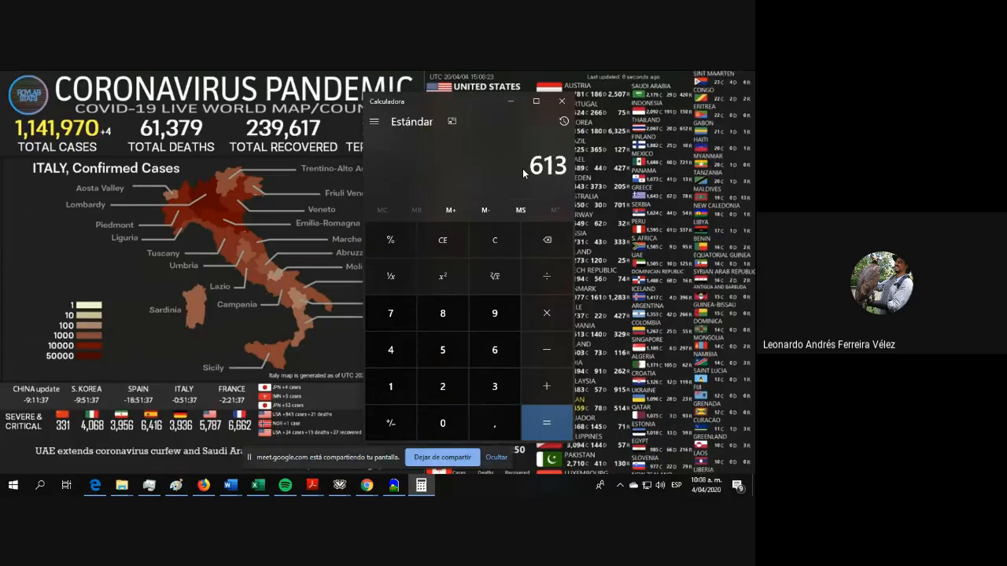
pyautogui.write('79*100')
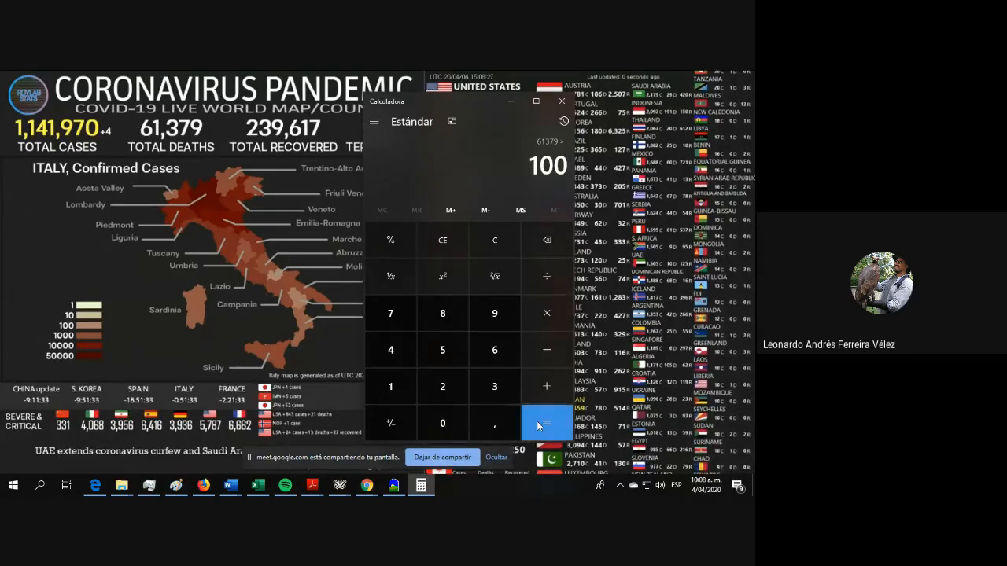
pyautogui.press('/')
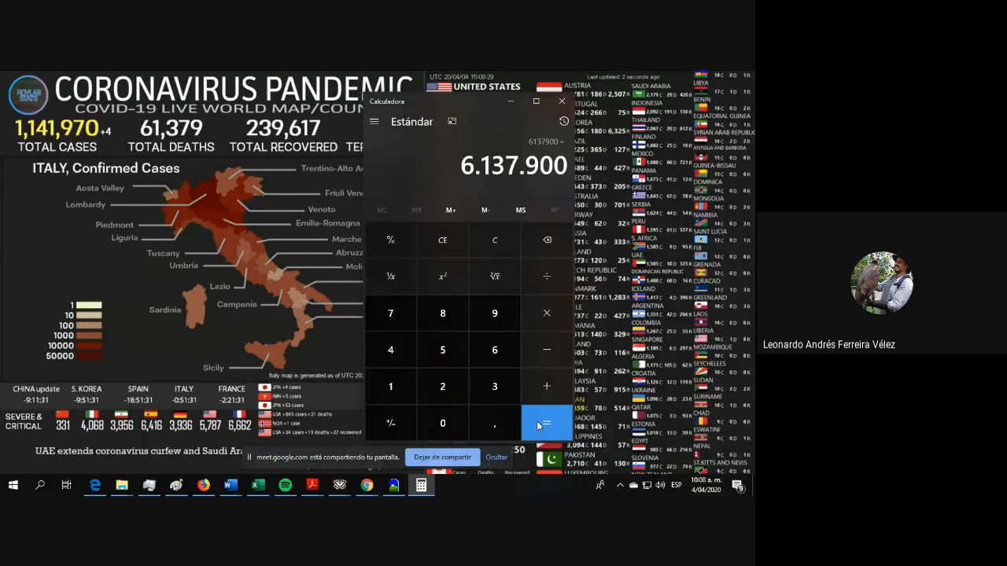
pyautogui.write('11')
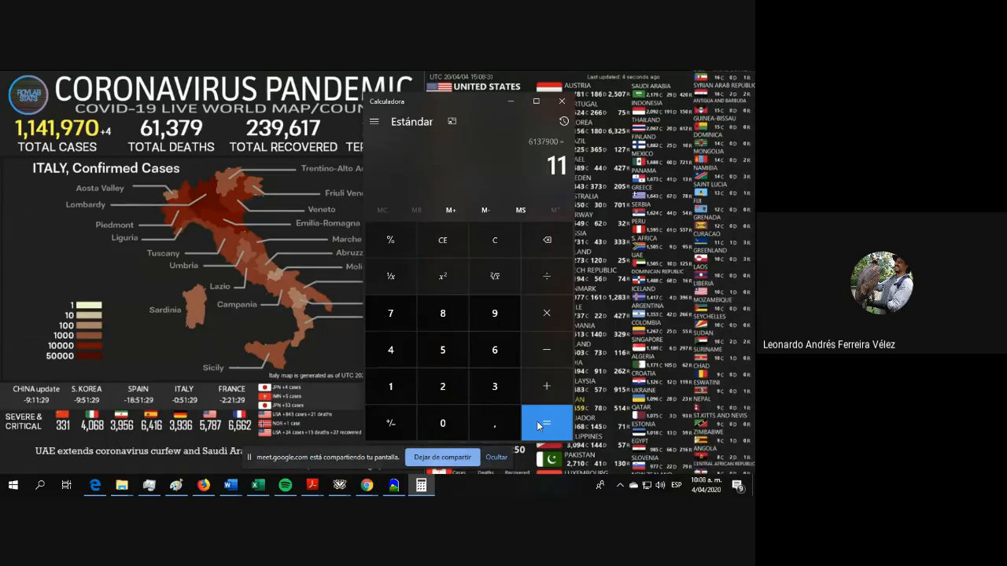
pyautogui.write('4197')
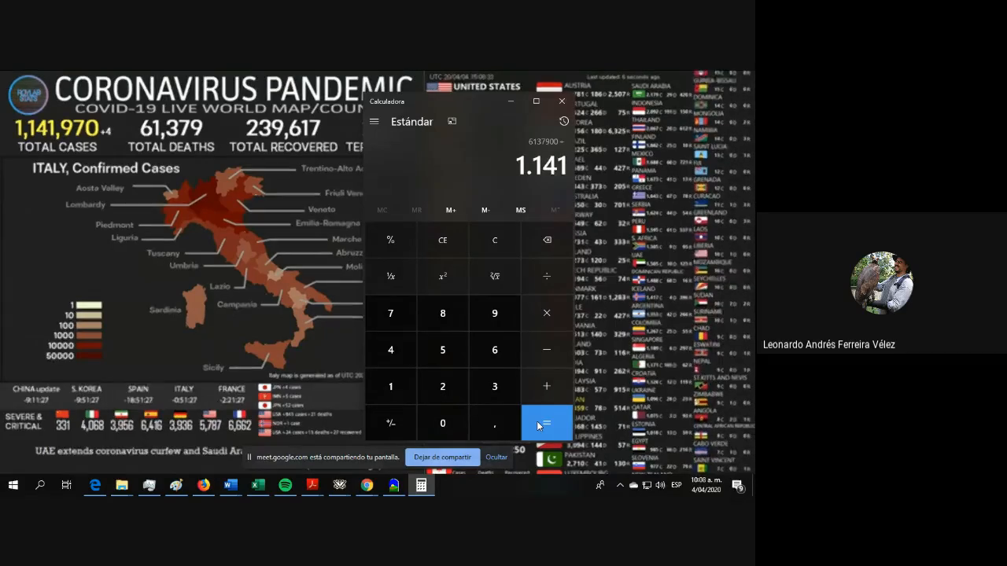
pyautogui.write('0')
pyautogui.click(538, 430)
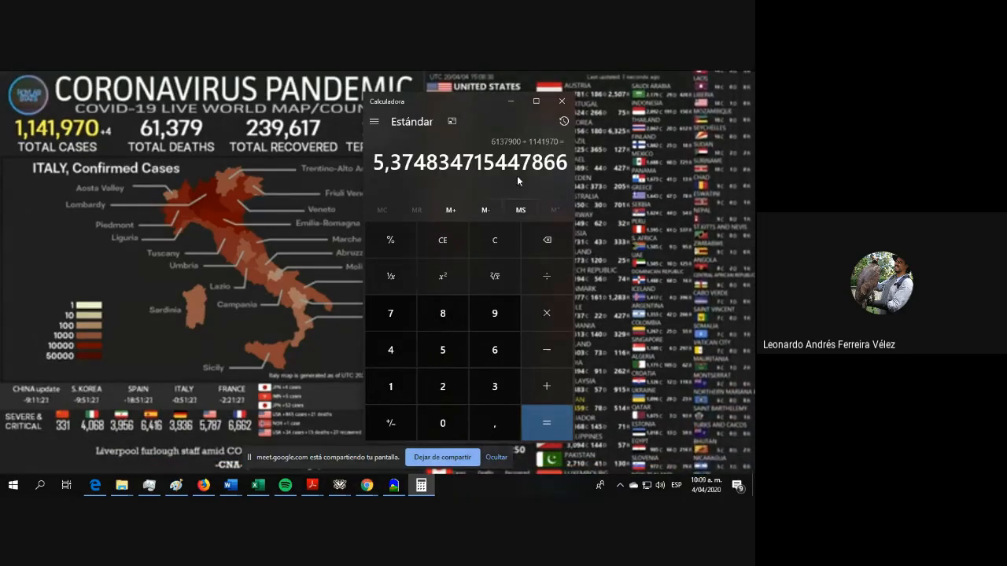
# Step: Minimize the calculator, exit the full-screen video and return to the COVID-19 equation in Vensim
pyautogui.click(510, 103)
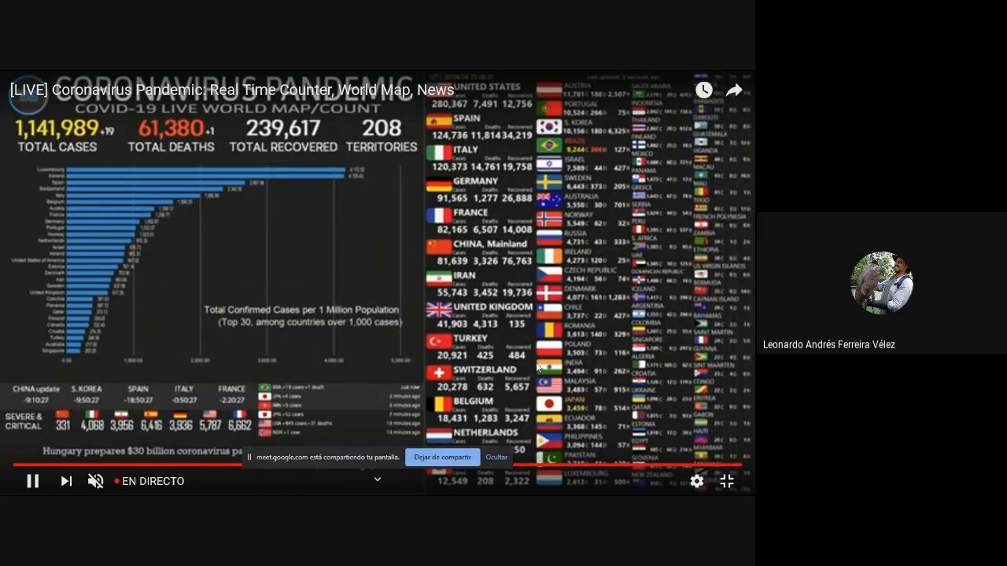
pyautogui.click(722, 481)
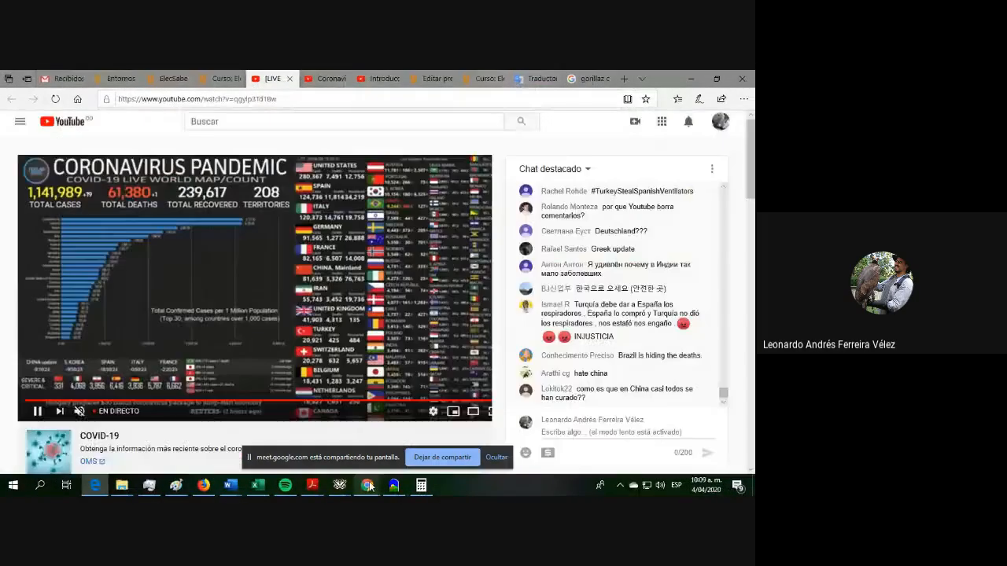
pyautogui.click(393, 485)
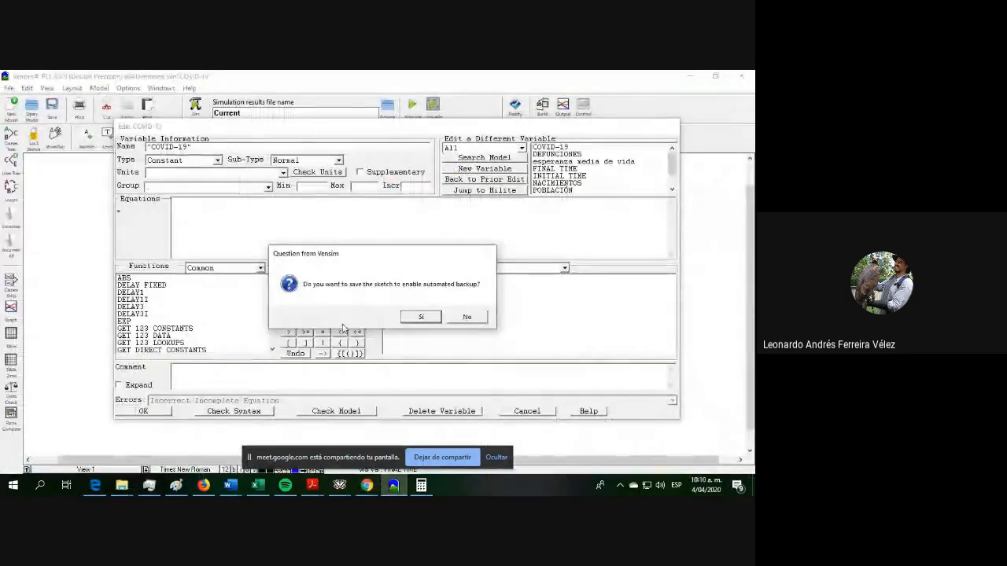
# Step: Decline the sketch backup and define COVID-19 as the constant 0.054, accepting the equation
pyautogui.click(466, 316)
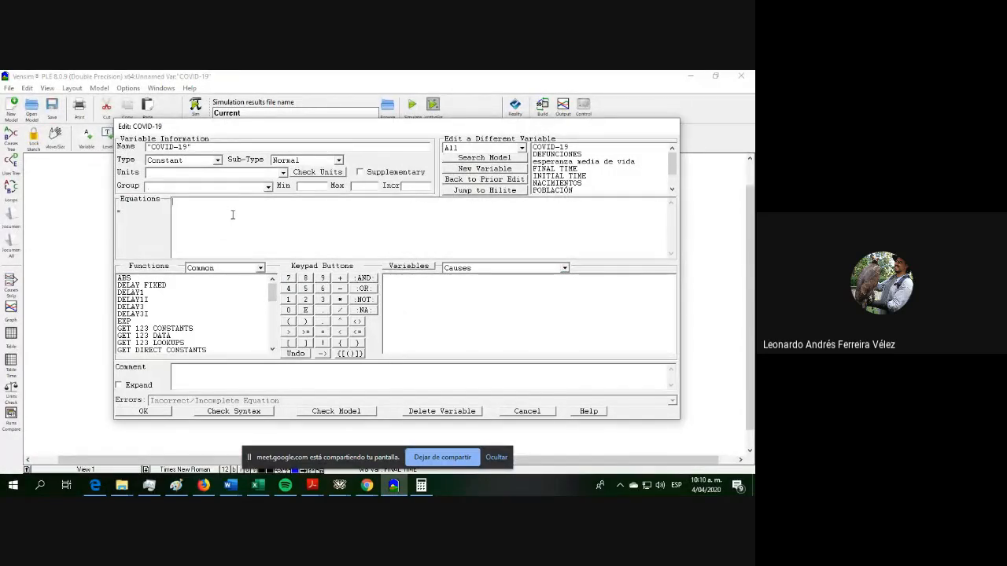
pyautogui.write('.054')
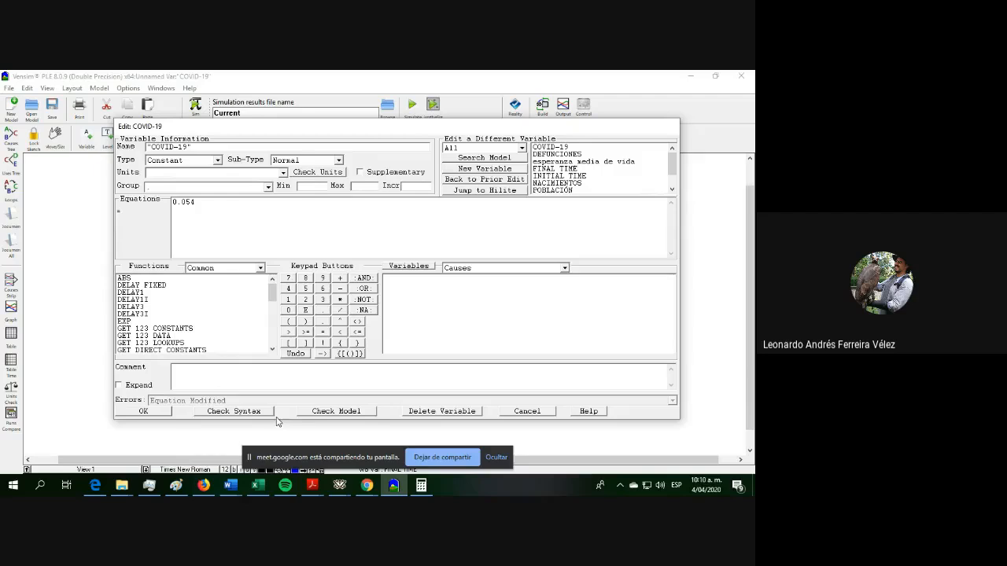
pyautogui.click(152, 412)
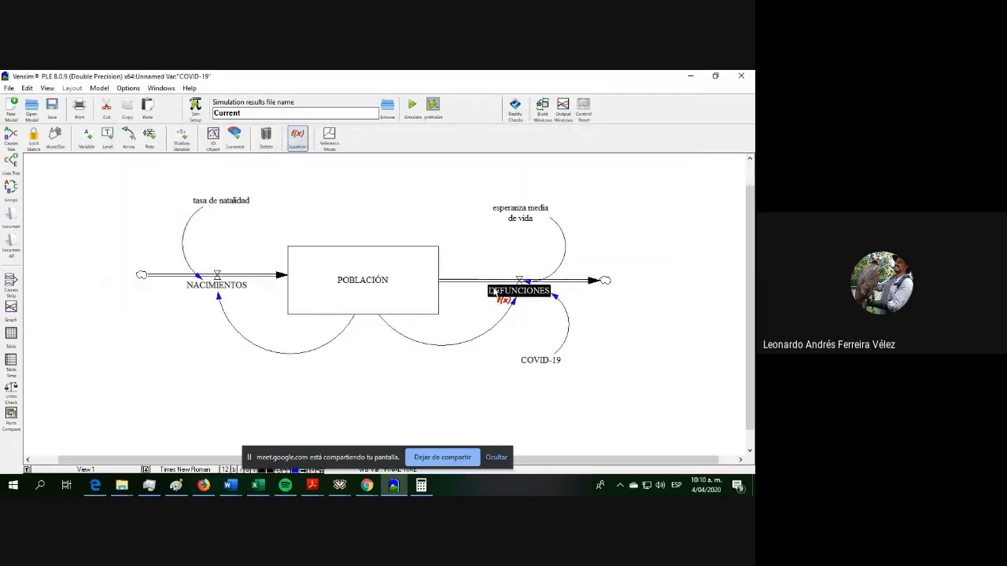
# Step: Enter the DEFUNCIONES equation as (POBLACIÓN/esperanza media de vida)*"COVID-19"
pyautogui.click(516, 291)
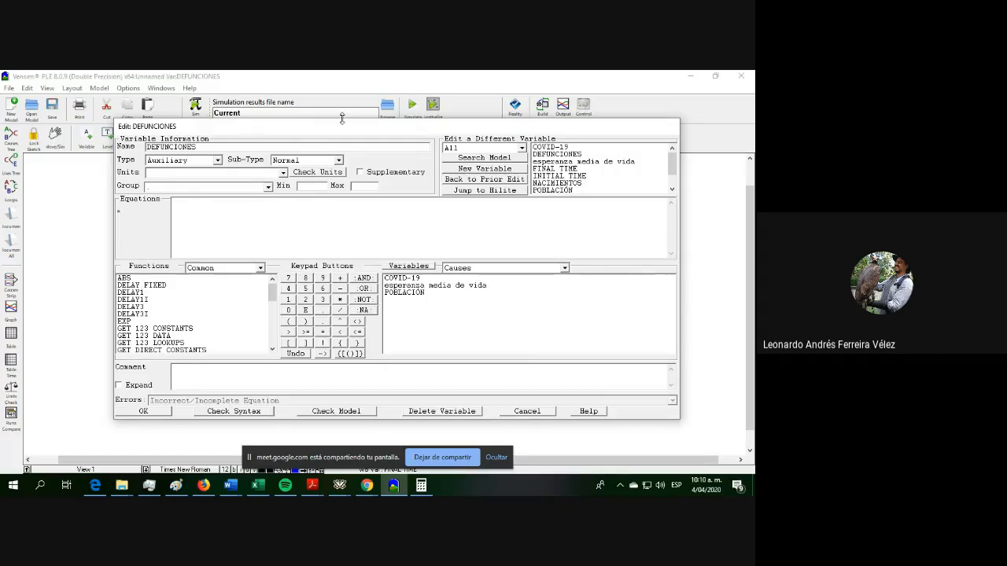
pyautogui.moveTo(350, 133); pyautogui.dragTo(310, 401)
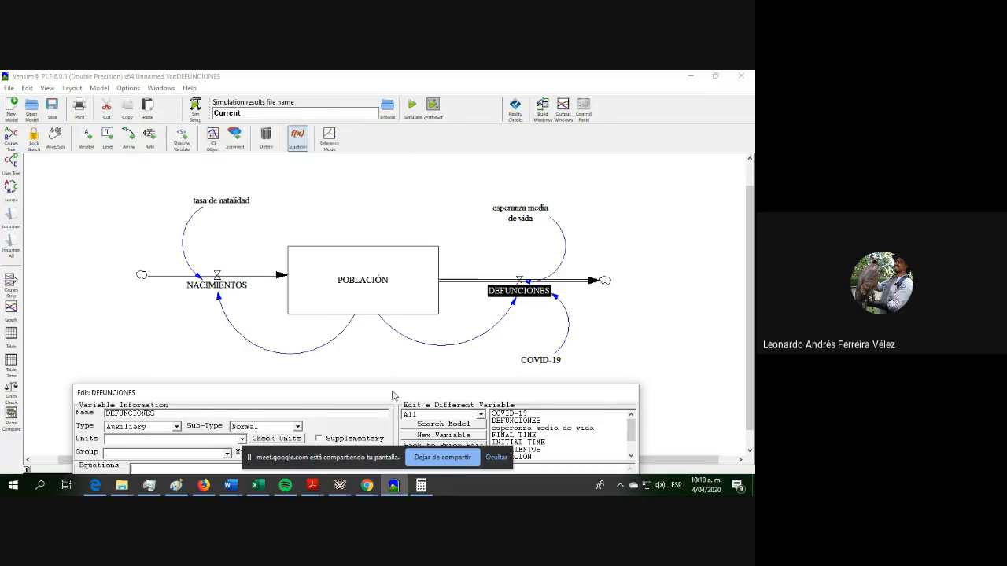
pyautogui.moveTo(393, 396); pyautogui.dragTo(435, 108)
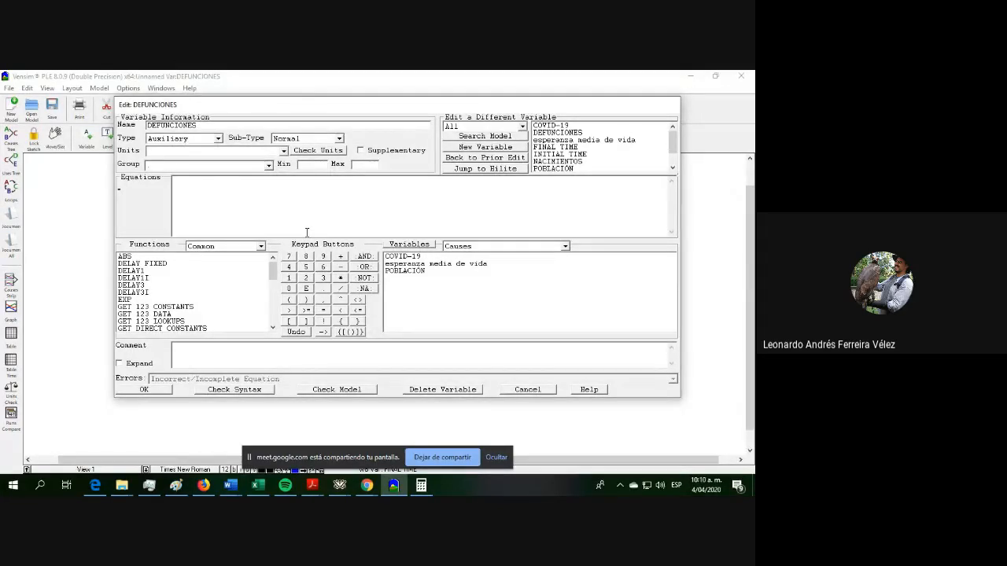
pyautogui.write('(')
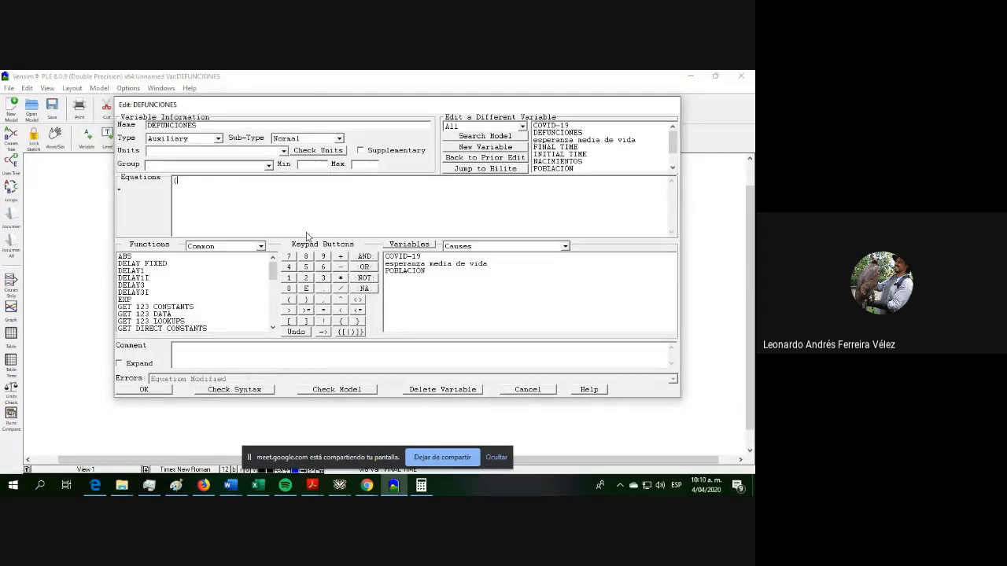
pyautogui.click(411, 272)
pyautogui.write('/')
pyautogui.click(459, 265)
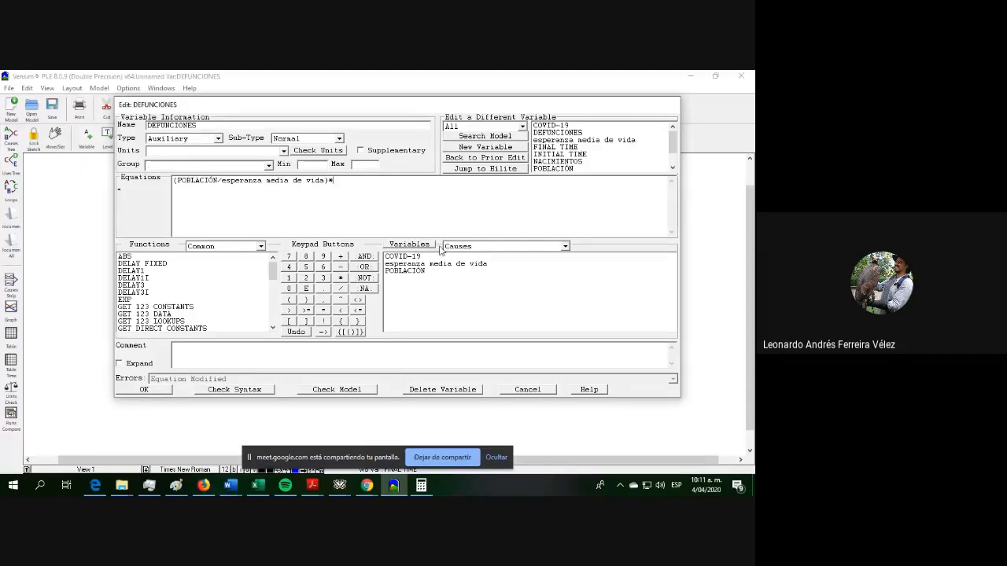
pyautogui.doubleClick(402, 257)
# Step: Review the COVID-19 term of the DEFUNCIONES equation against the diagram, check its syntax and accept it
pyautogui.moveTo(424, 111); pyautogui.dragTo(429, 117)
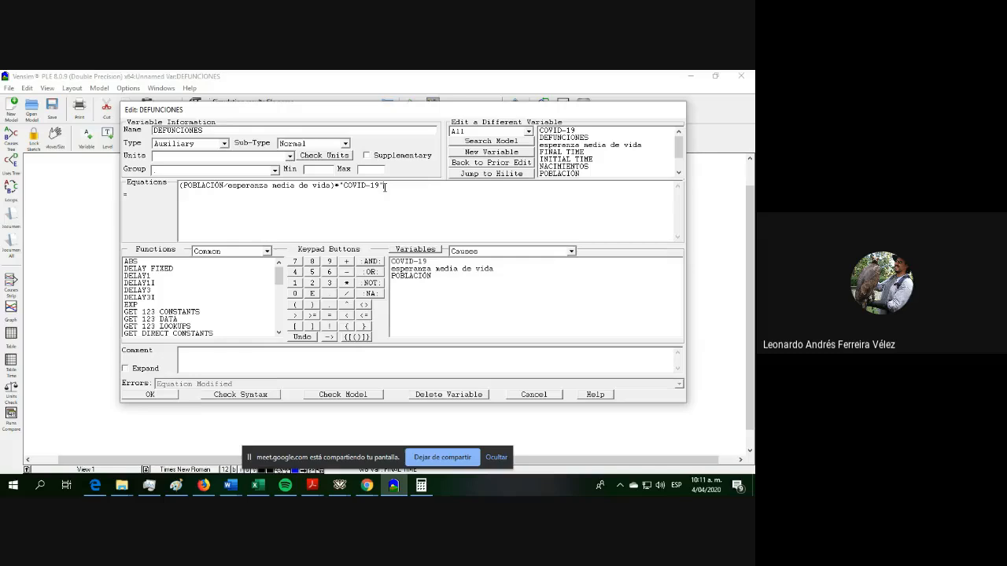
pyautogui.moveTo(385, 186); pyautogui.dragTo(342, 185)
pyautogui.moveTo(358, 118); pyautogui.dragTo(352, 320)
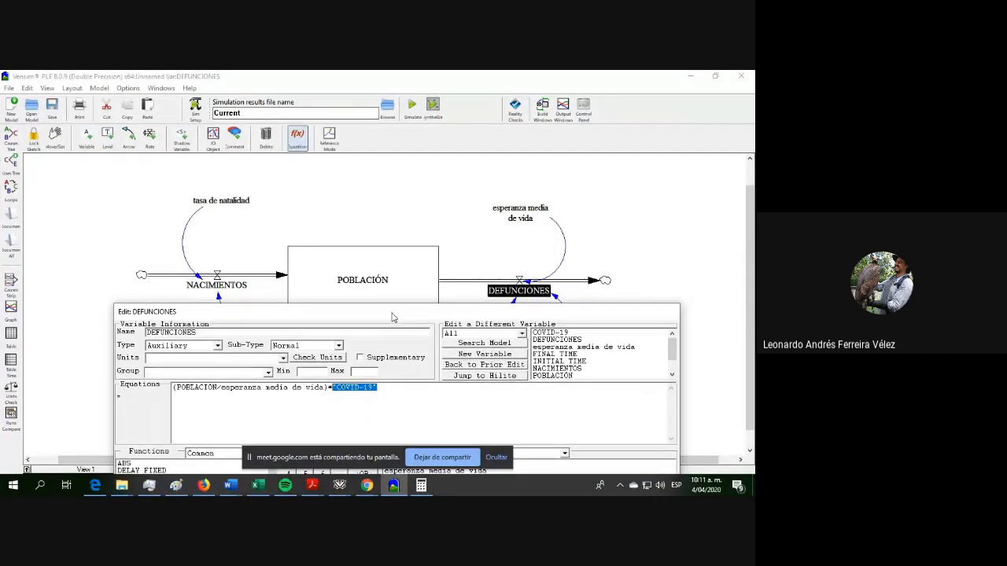
pyautogui.moveTo(393, 315); pyautogui.dragTo(395, 372)
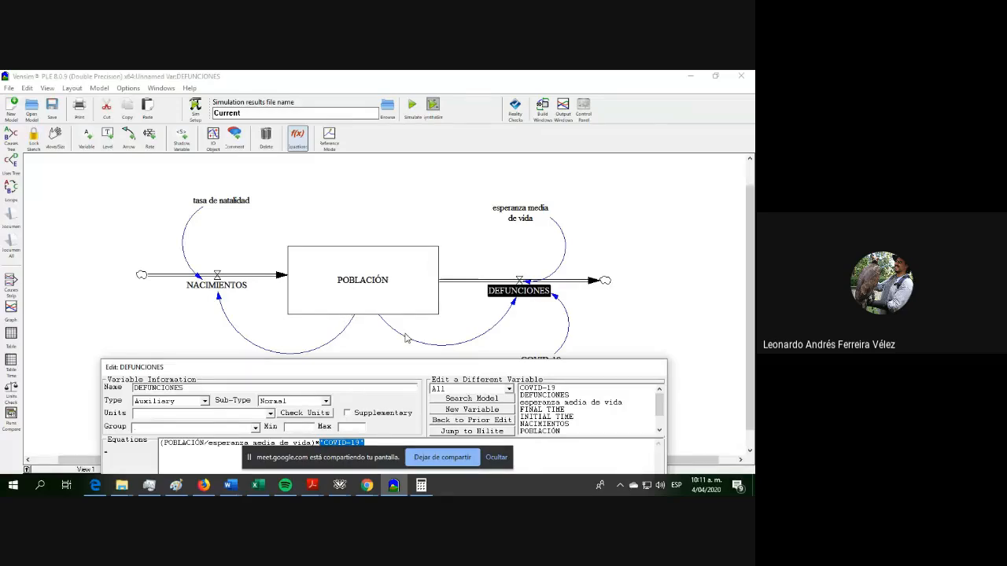
pyautogui.moveTo(412, 373); pyautogui.dragTo(425, 132)
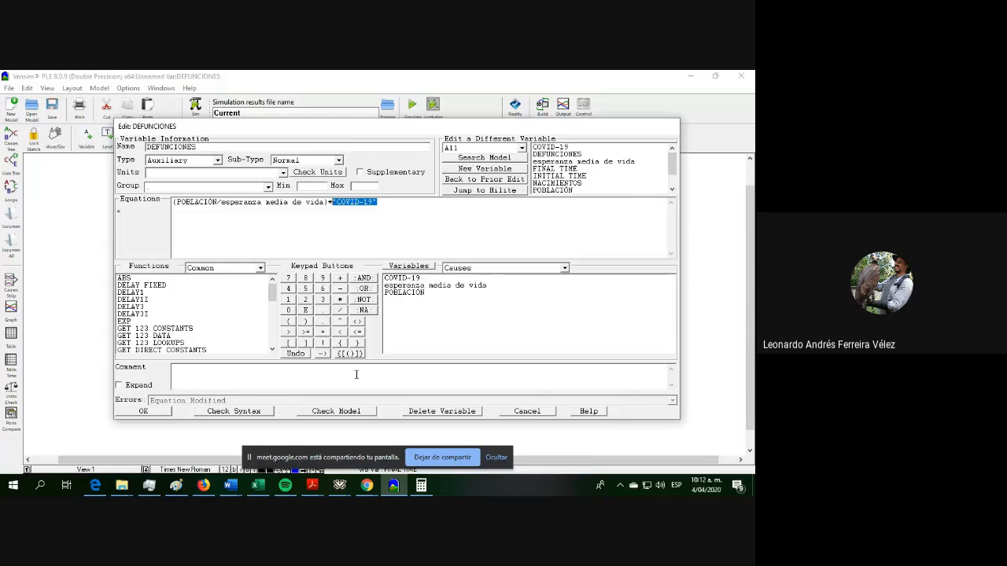
pyautogui.click(384, 210)
pyautogui.click(225, 418)
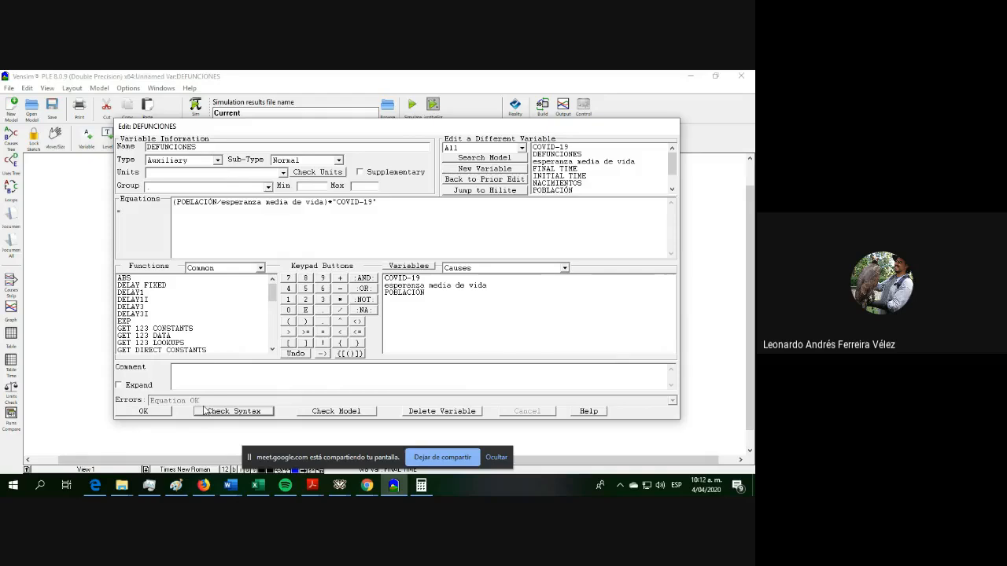
pyautogui.click(162, 415)
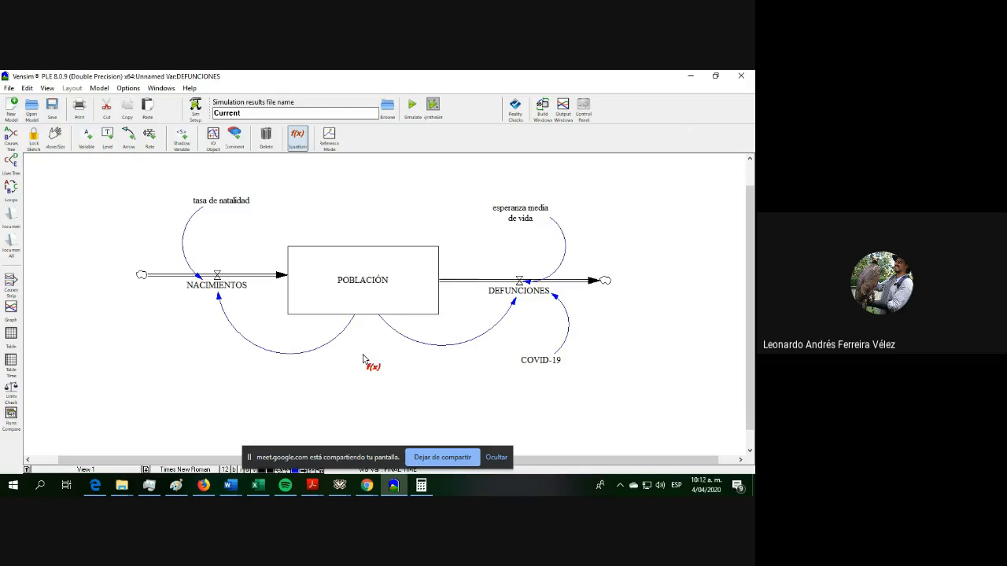
# Step: Run the simulation and store its results under the new dataset name 643r
pyautogui.click(413, 108)
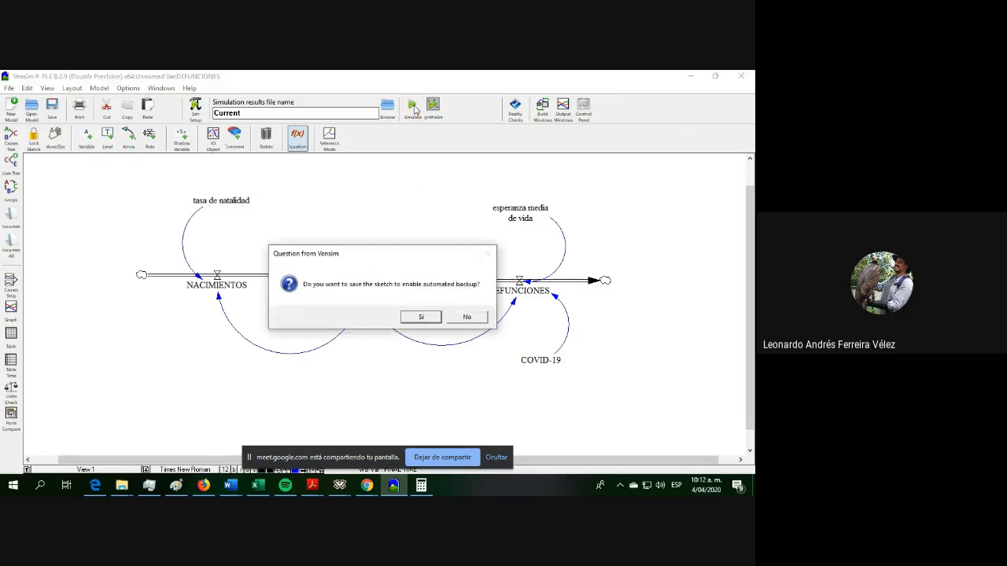
pyautogui.click(420, 317)
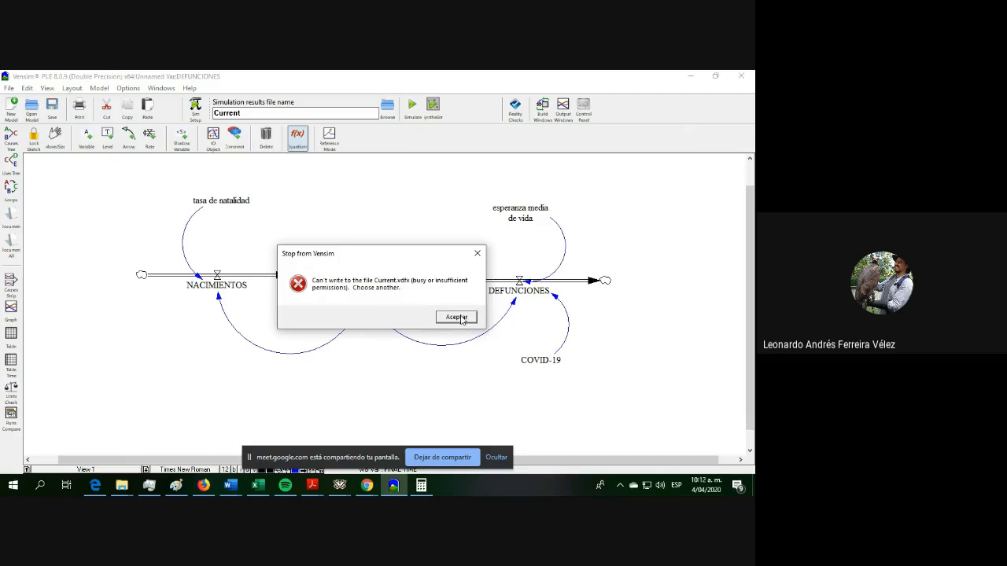
pyautogui.click(456, 317)
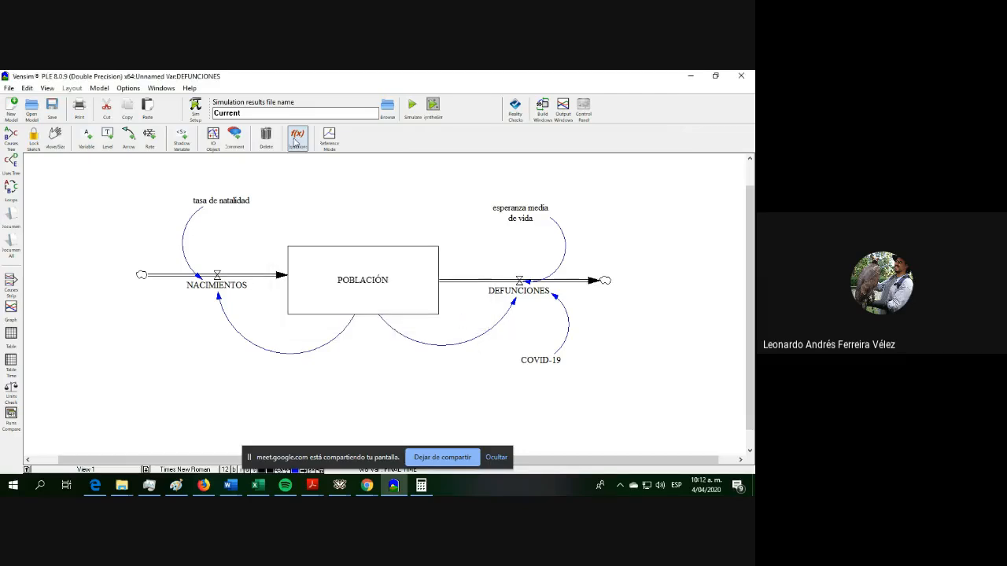
pyautogui.moveTo(194, 105); pyautogui.dragTo(317, 107)
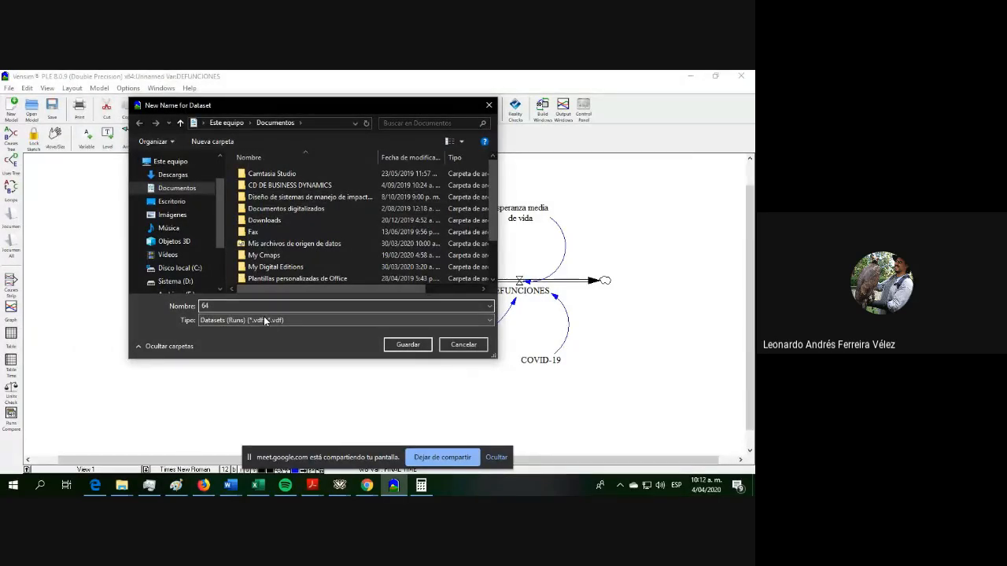
pyautogui.write('3r')
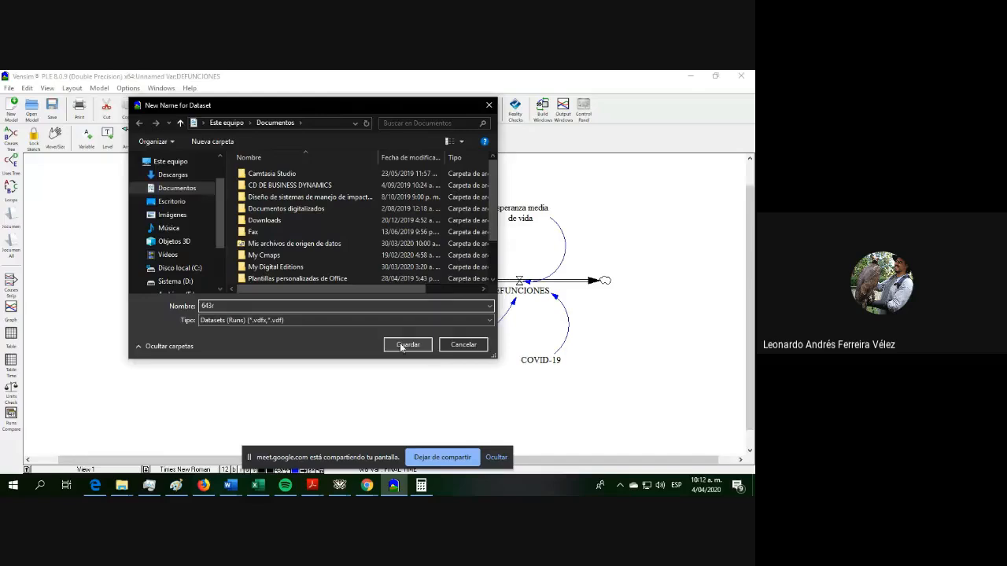
pyautogui.click(406, 345)
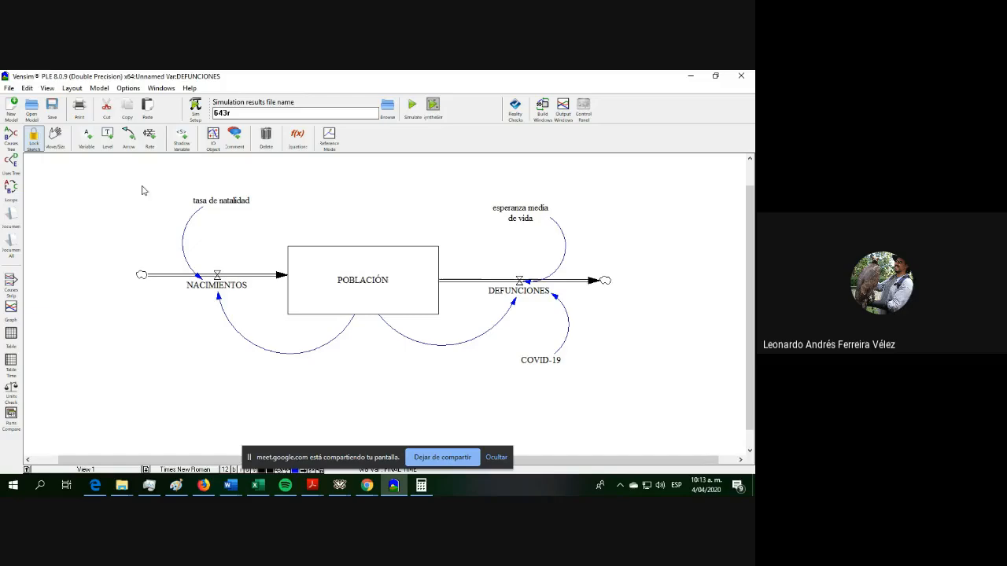
pyautogui.click(8, 88)
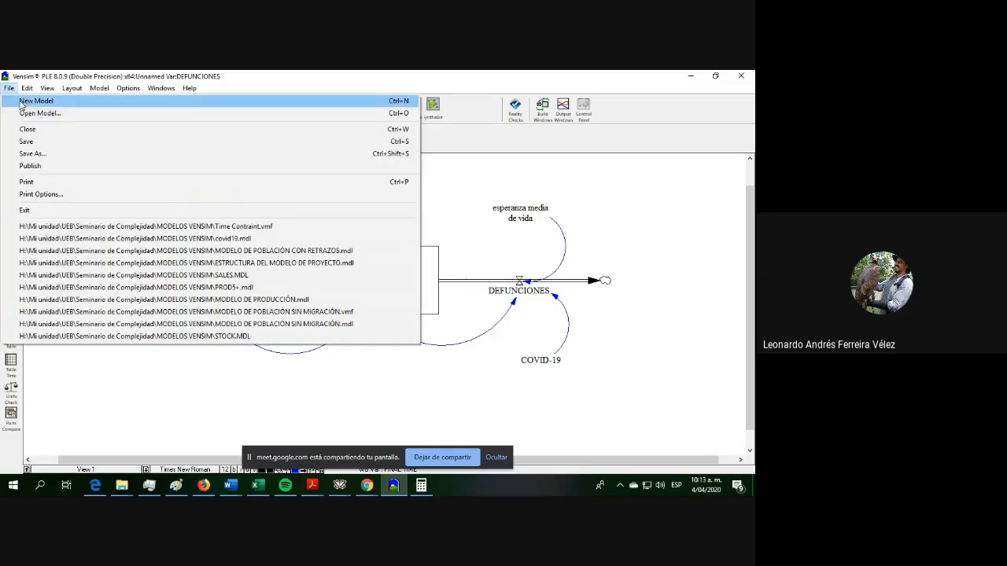
pyautogui.click(34, 155)
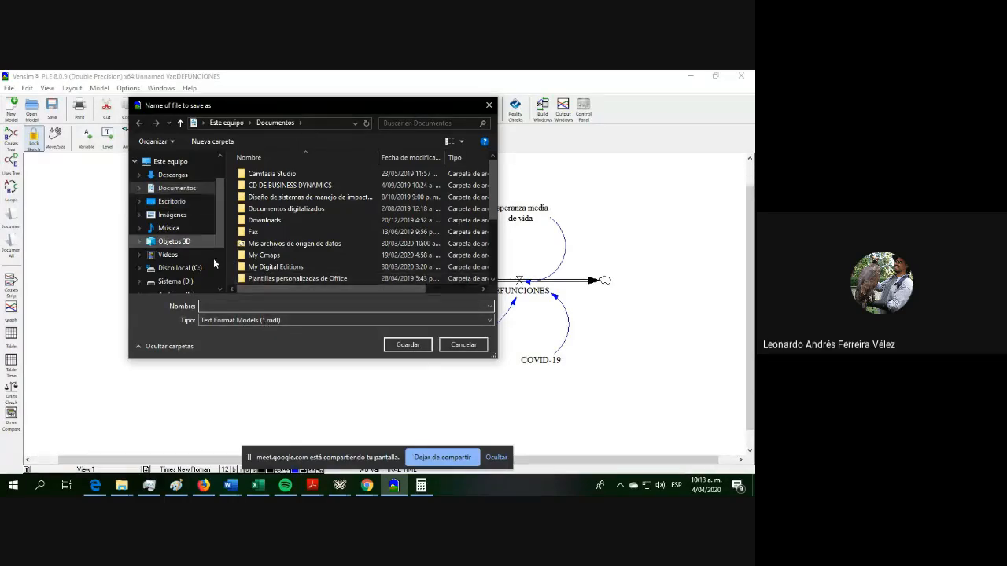
pyautogui.click(451, 346)
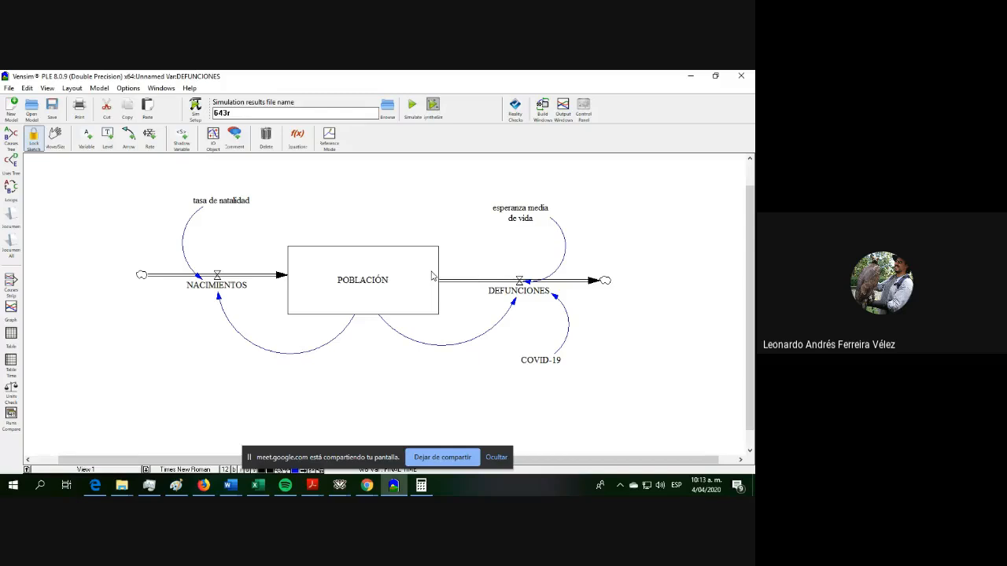
# Step: Rerun the simulation overwriting dataset 643r and open a graph of POBLACIÓN
pyautogui.click(411, 105)
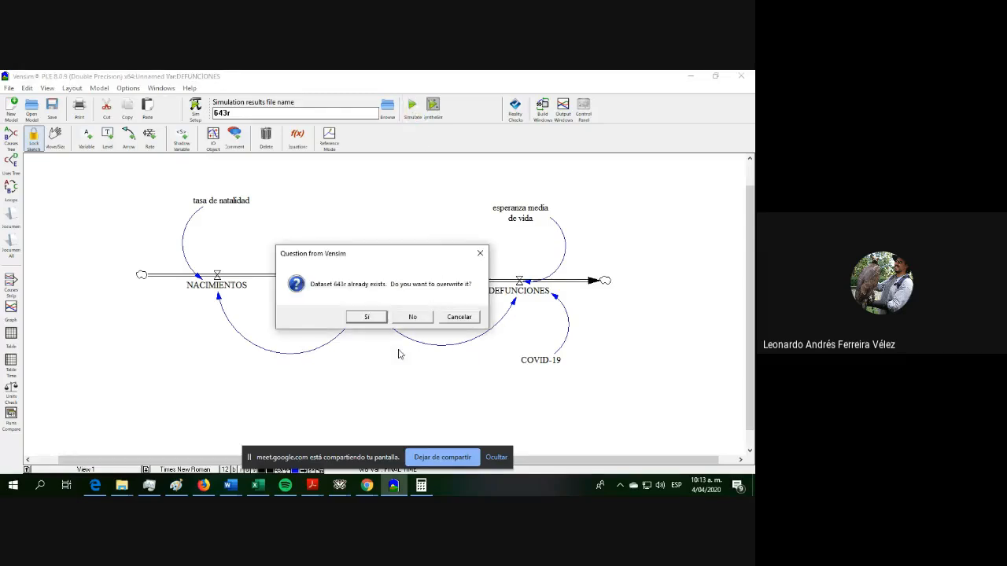
pyautogui.click(375, 321)
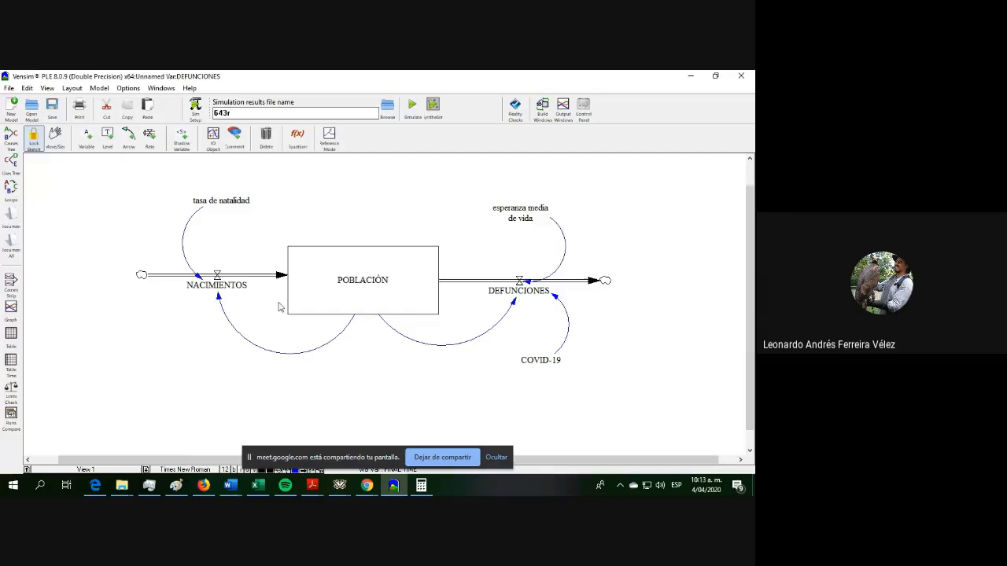
pyautogui.click(404, 289)
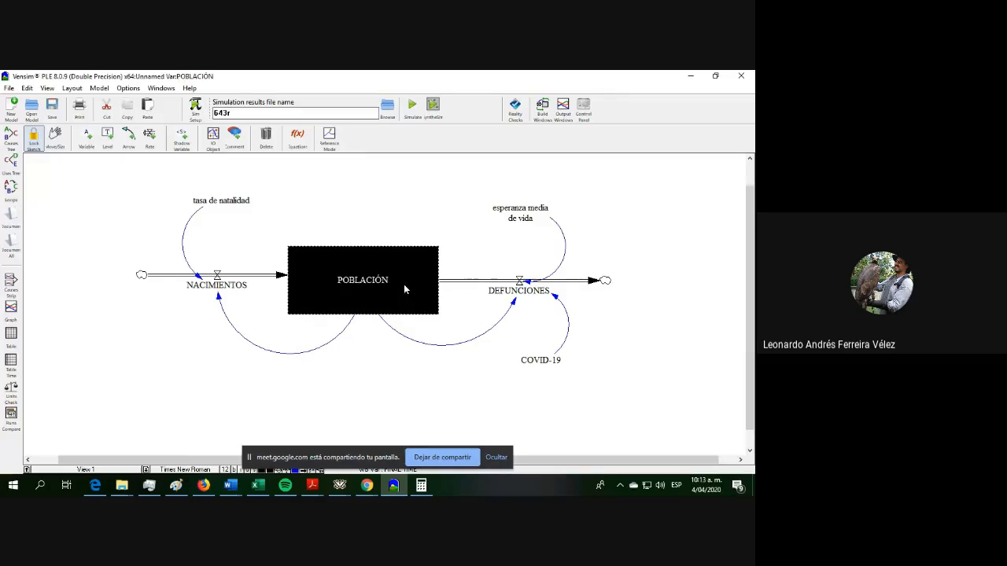
pyautogui.click(12, 310)
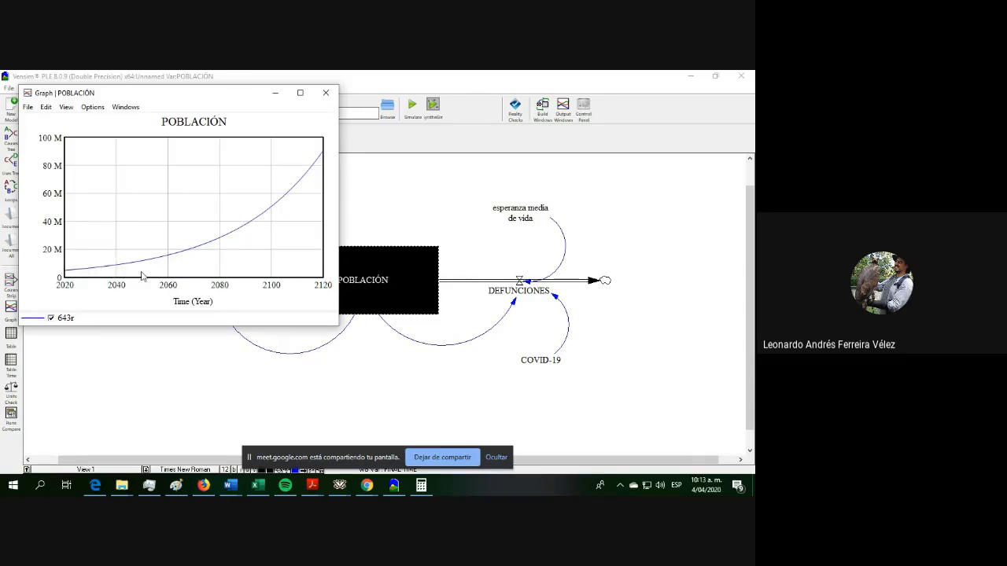
pyautogui.click(7, 312)
# Step: Examine the POBLACIÓN curve from 2020 to 2120 alongside the model's birth and death flows, and close the graph
pyautogui.moveTo(211, 97); pyautogui.dragTo(626, 196)
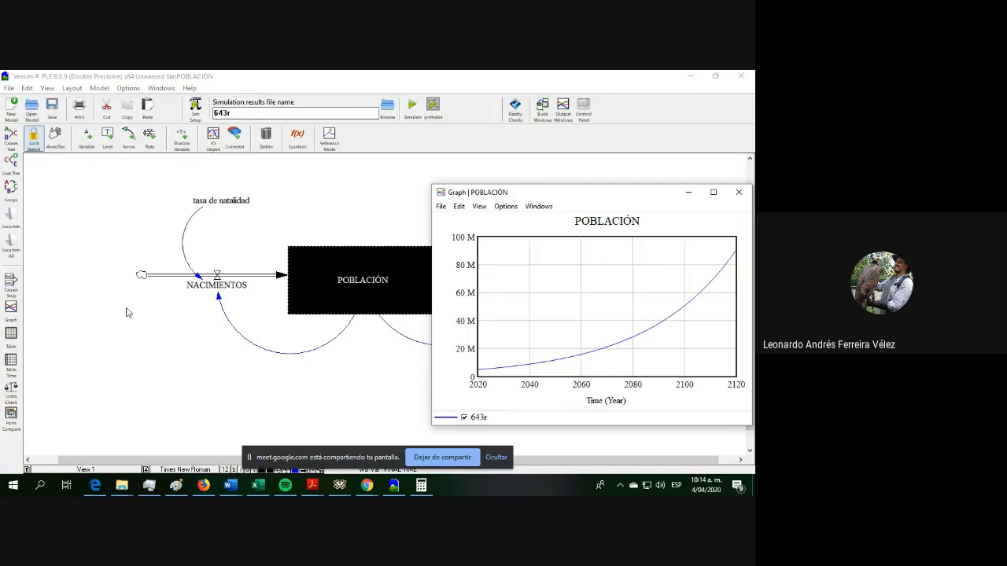
pyautogui.moveTo(542, 195); pyautogui.dragTo(374, 183)
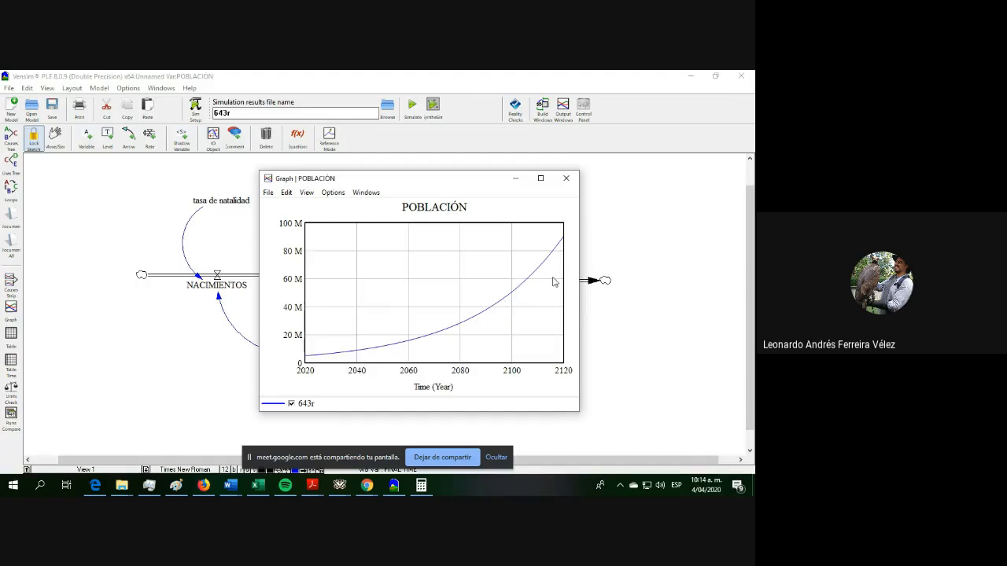
pyautogui.moveTo(472, 182); pyautogui.dragTo(237, 171)
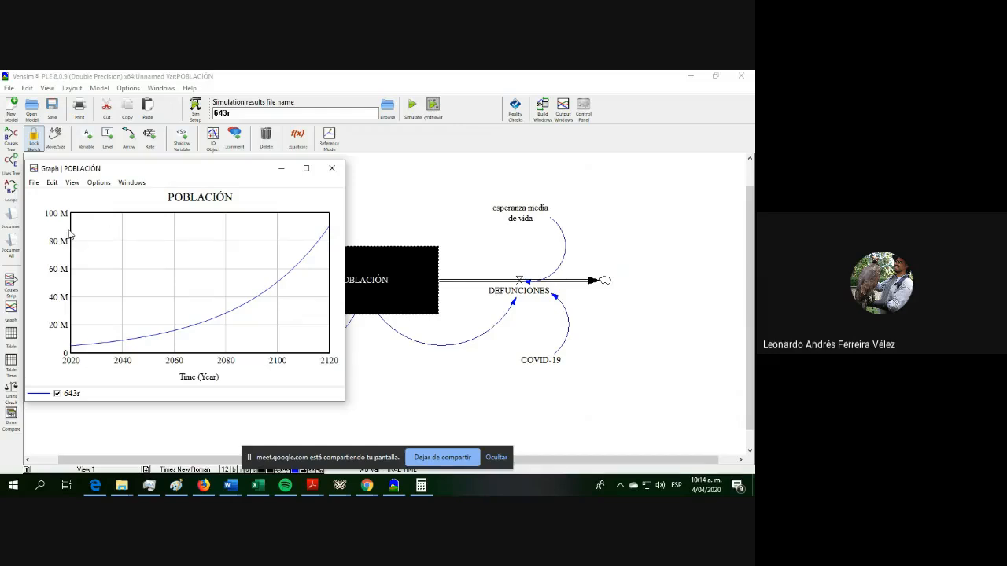
pyautogui.moveTo(220, 179); pyautogui.dragTo(270, 171)
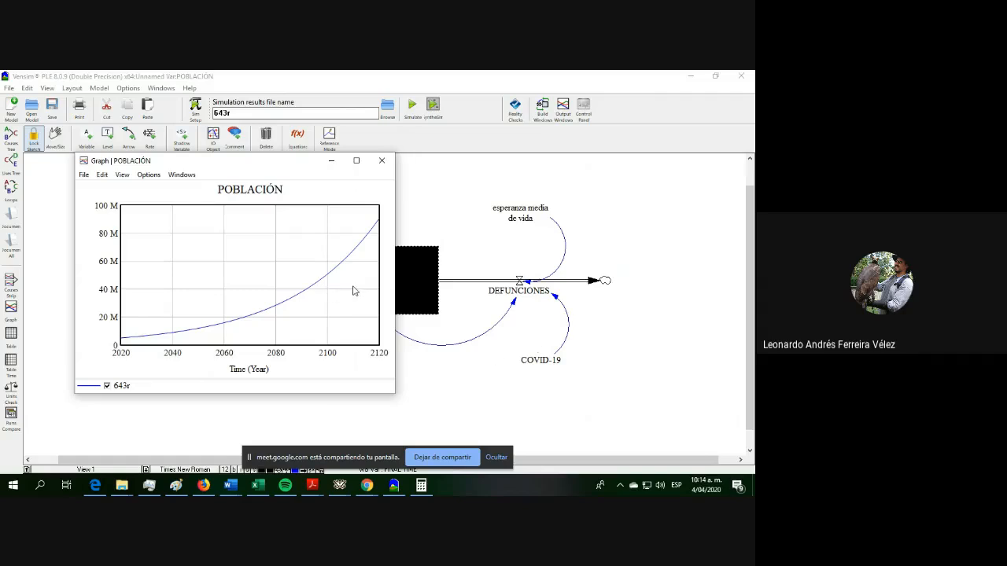
pyautogui.moveTo(224, 169); pyautogui.dragTo(118, 169)
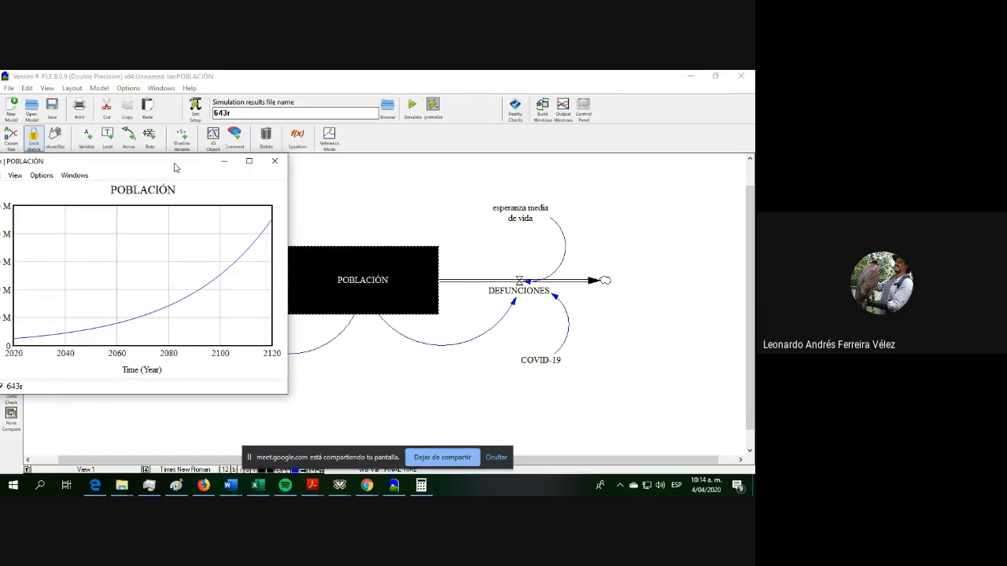
pyautogui.moveTo(176, 167); pyautogui.dragTo(231, 166)
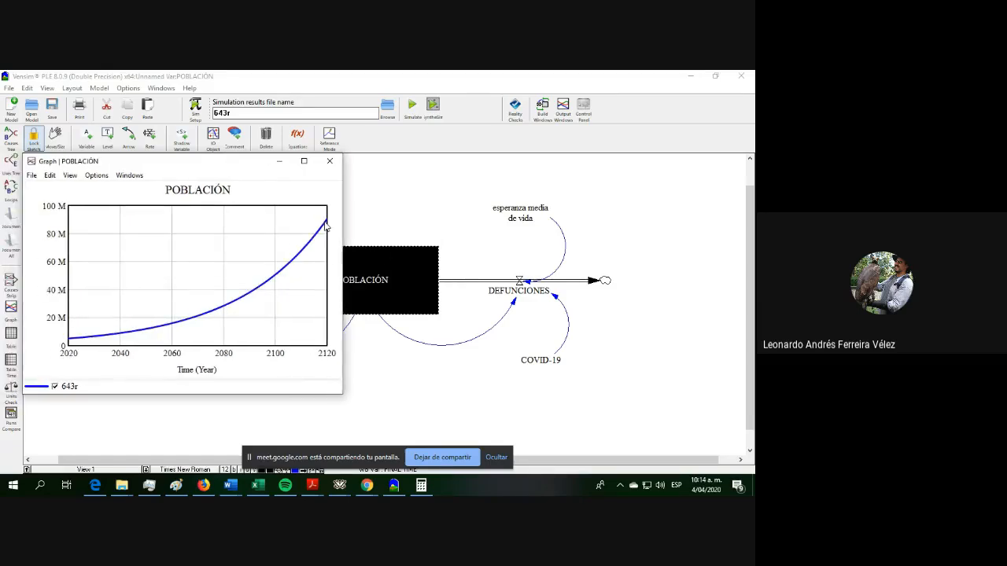
pyautogui.moveTo(241, 165); pyautogui.dragTo(287, 166)
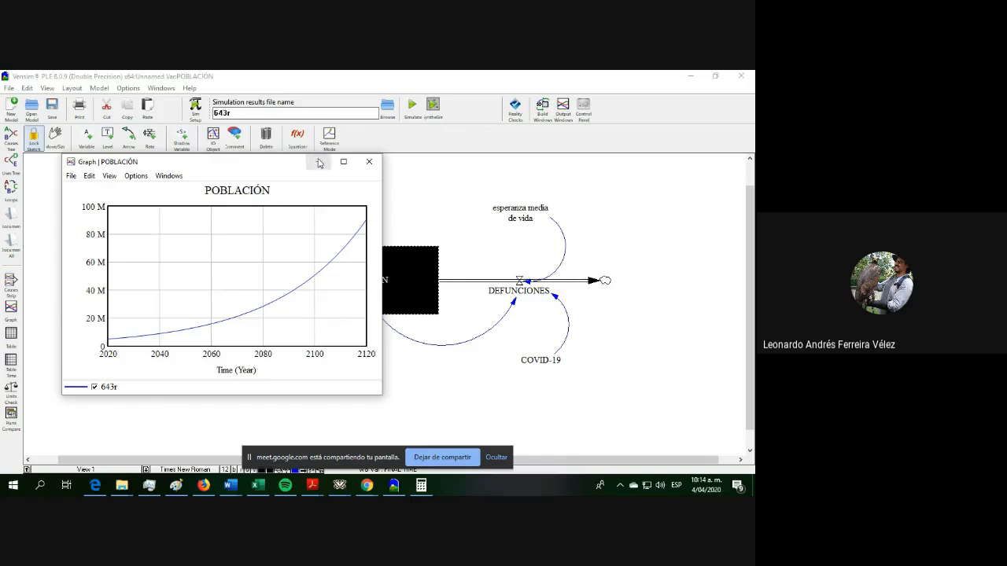
pyautogui.click(370, 163)
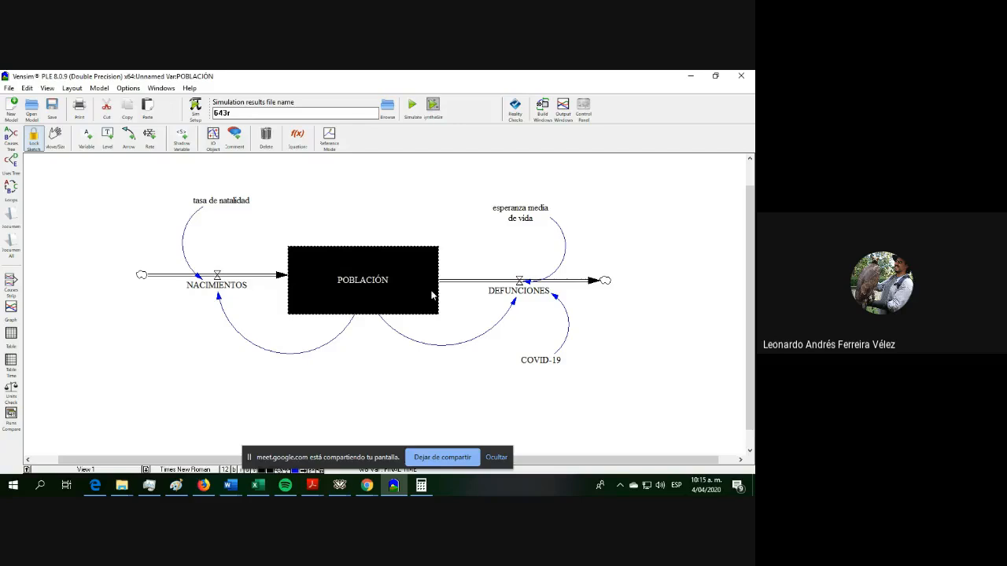
# Step: Graph POBLACIÓN, NACIMIENTOS and DEFUNCIONES together, compare their curves from 2020 to 2120, and close the graph
pyautogui.click(231, 288)
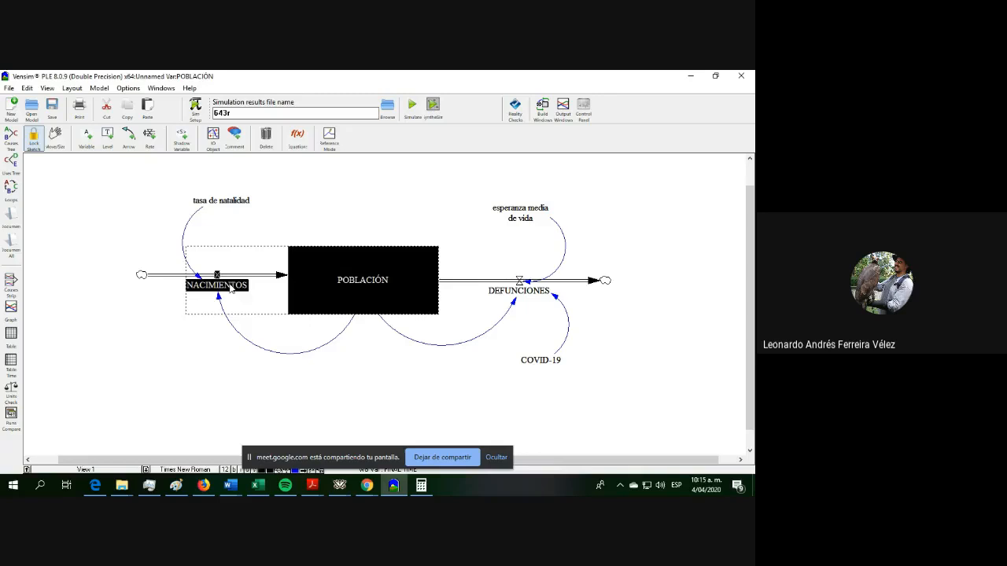
pyautogui.keyDown('shift'); pyautogui.click(533, 294); pyautogui.keyUp('shift')
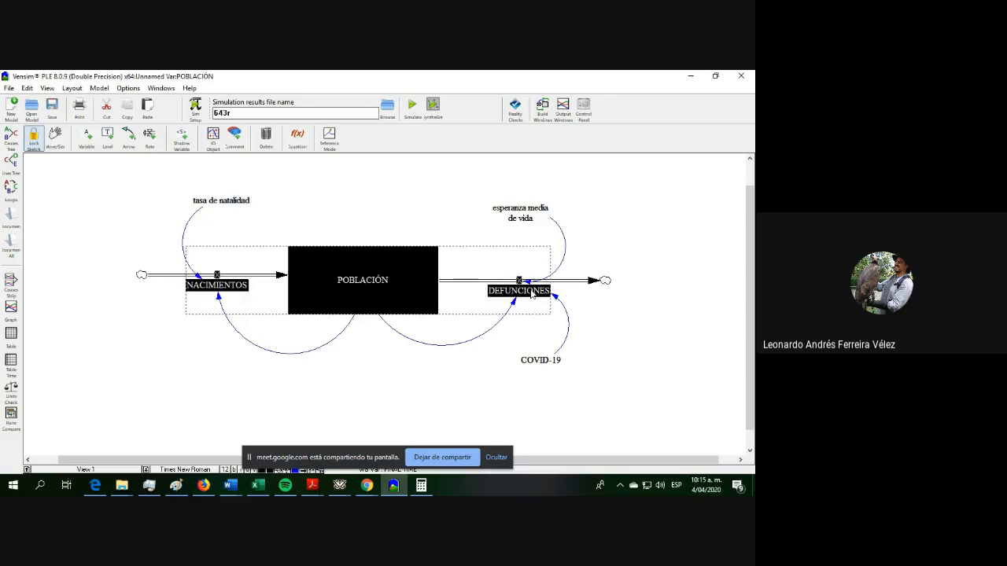
pyautogui.click(11, 307)
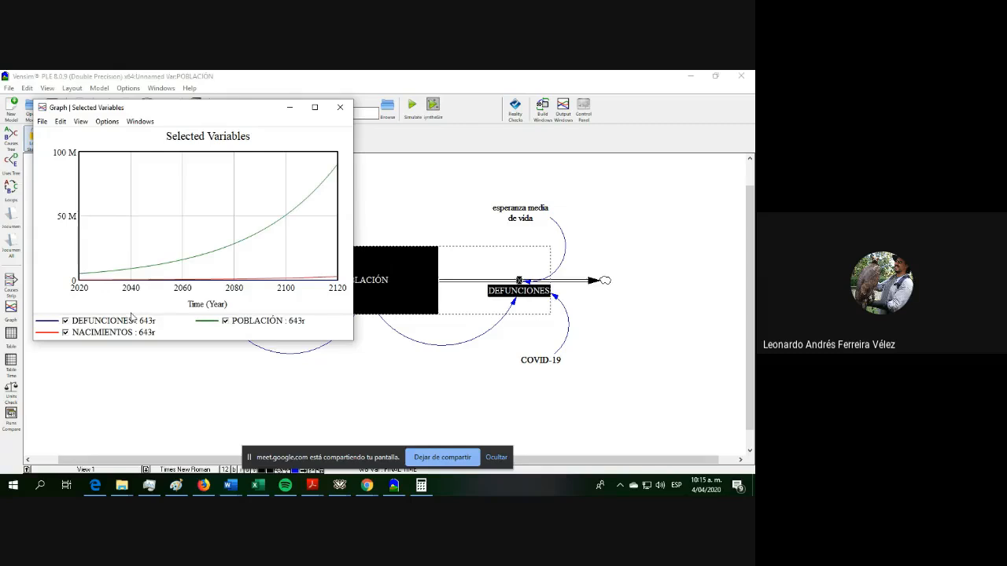
pyautogui.click(247, 242)
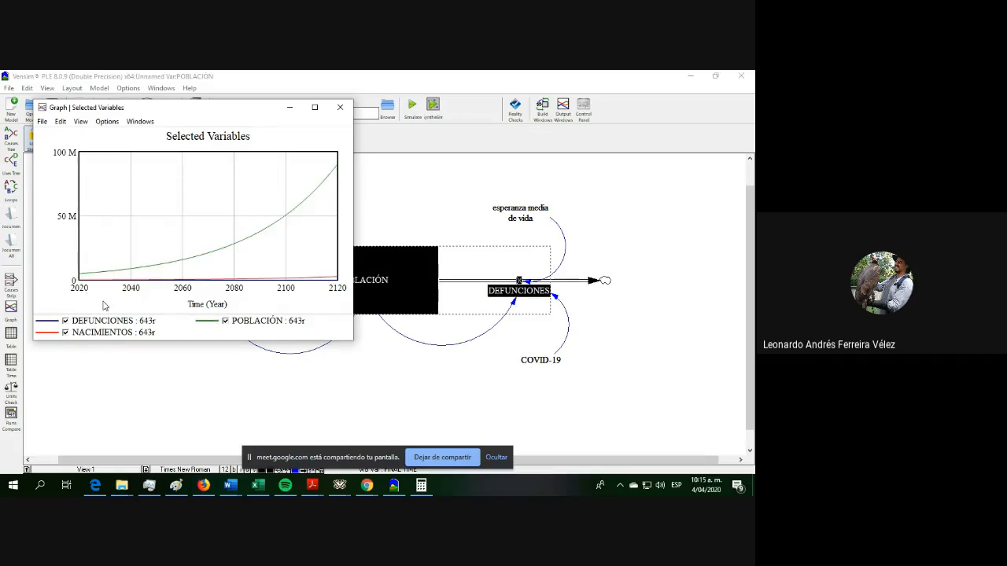
pyautogui.click(340, 108)
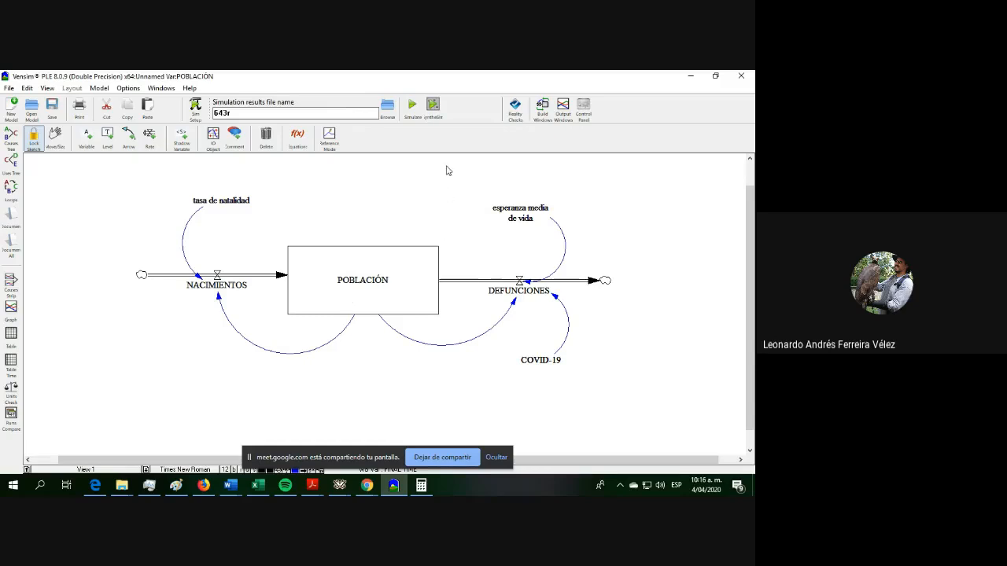
# Step: Start SyntheSim overwriting dataset 643r, test the tasa de natalidad slider, and stop the live simulation
pyautogui.click(438, 109)
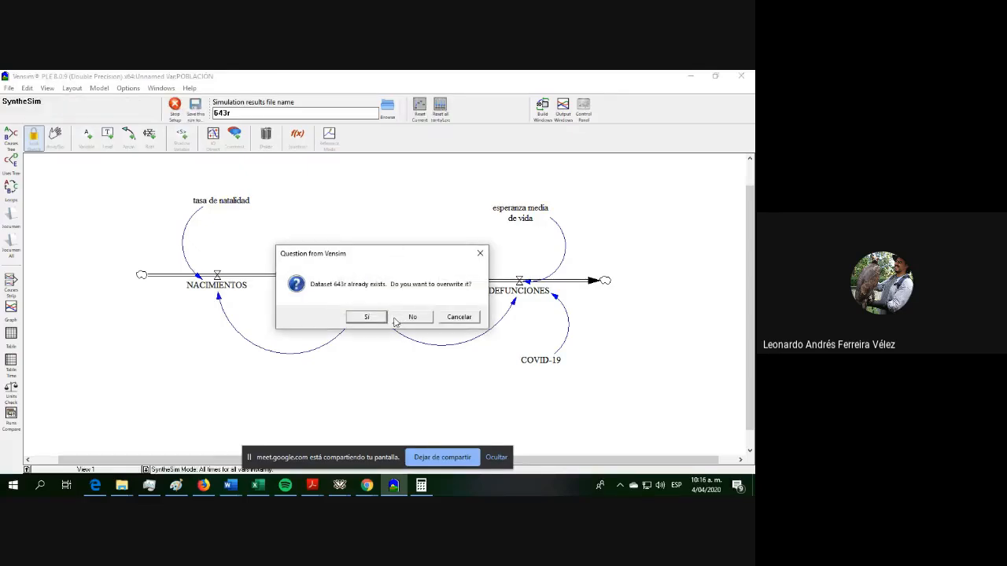
pyautogui.click(374, 318)
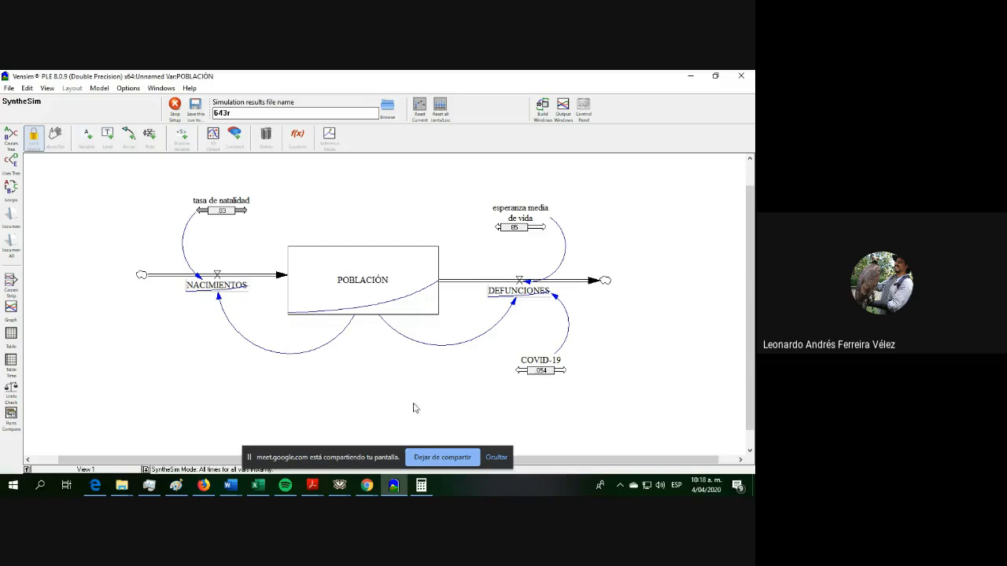
pyautogui.moveTo(224, 211); pyautogui.dragTo(227, 214)
pyautogui.moveTo(371, 277)
pyautogui.click(175, 105)
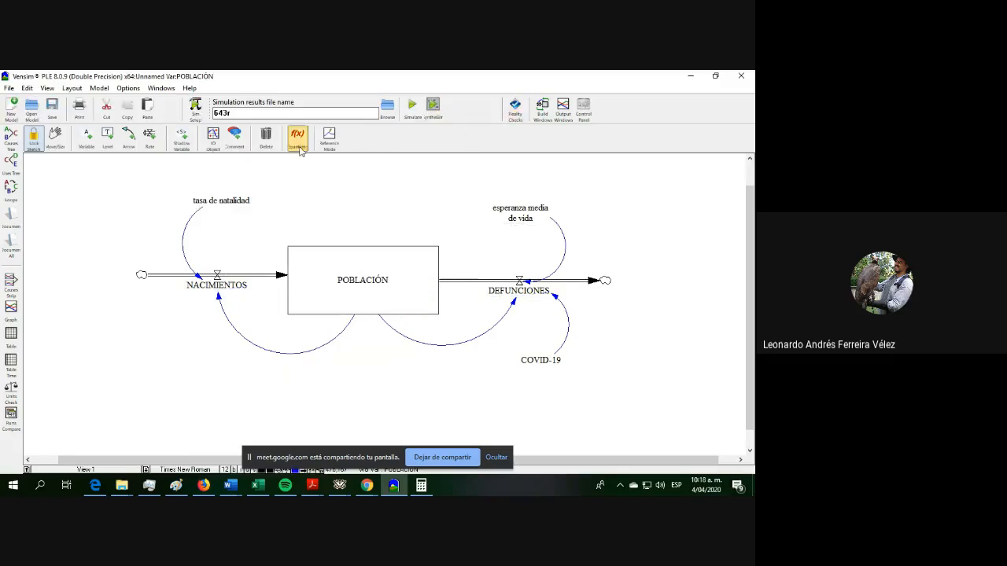
# Step: Add an Output Workbench Tool object in the empty area below NACIMIENTOS and assign the level variable POBLACIÓN to it
pyautogui.click(221, 139)
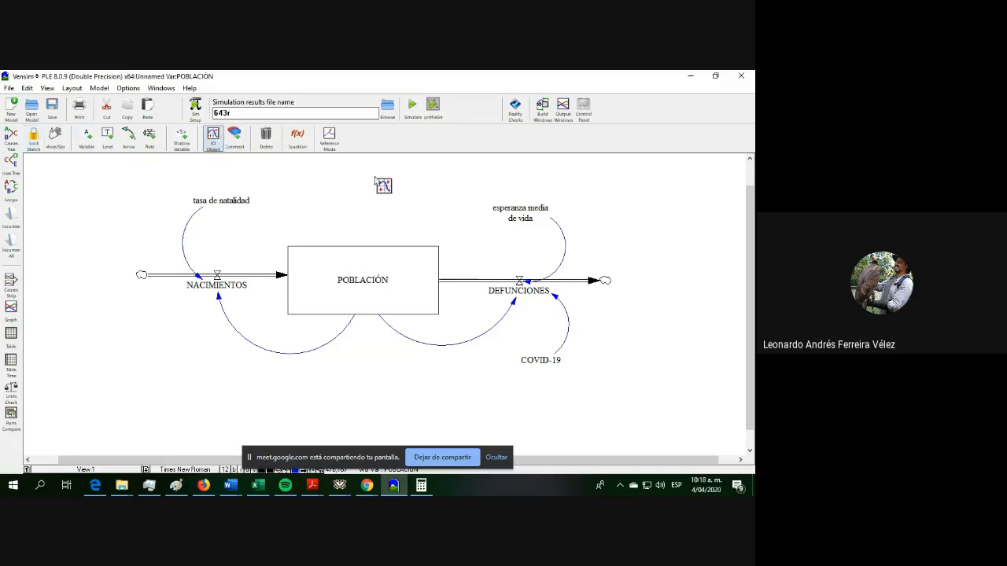
pyautogui.click(74, 360)
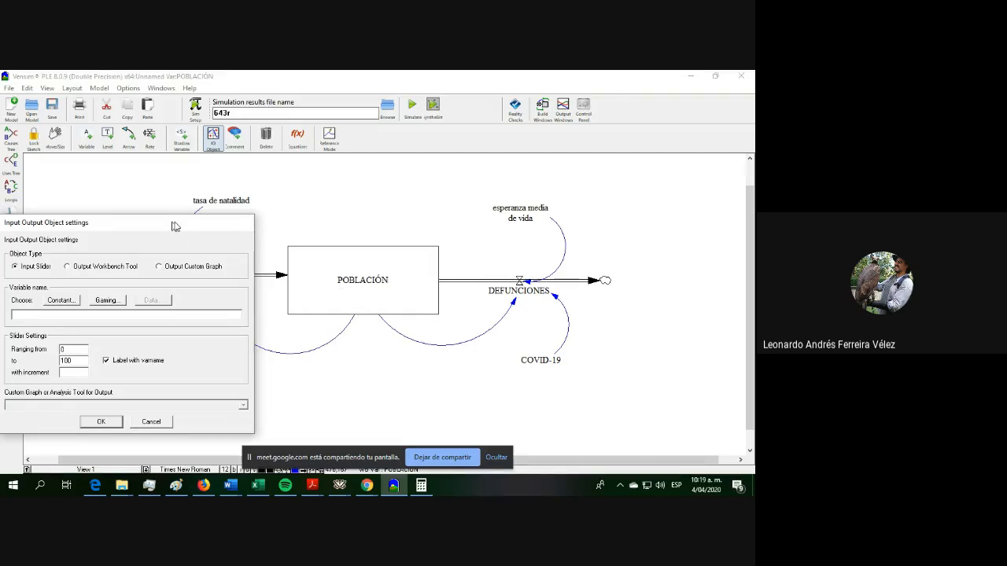
pyautogui.moveTo(175, 227); pyautogui.dragTo(191, 226)
pyautogui.click(85, 267)
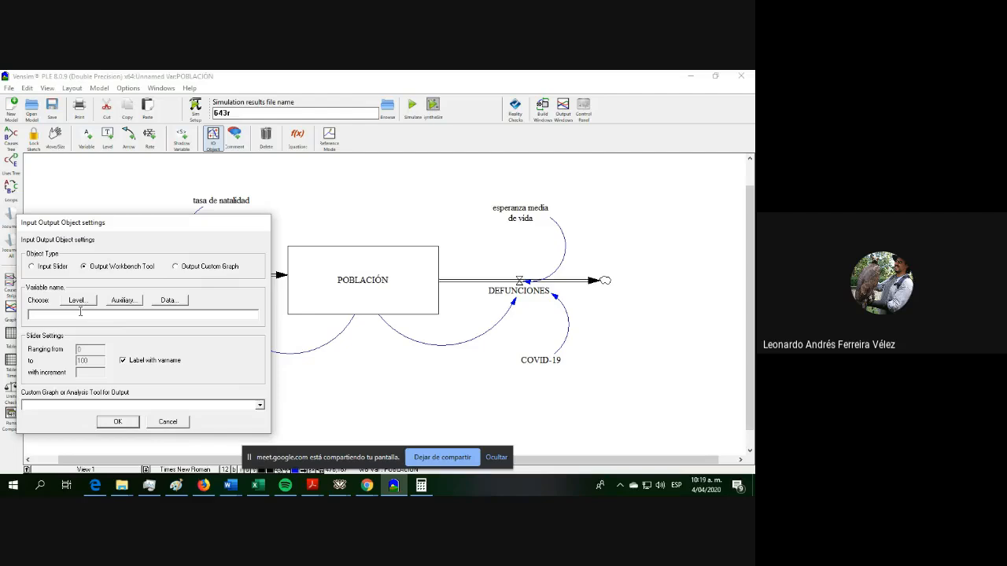
pyautogui.click(76, 301)
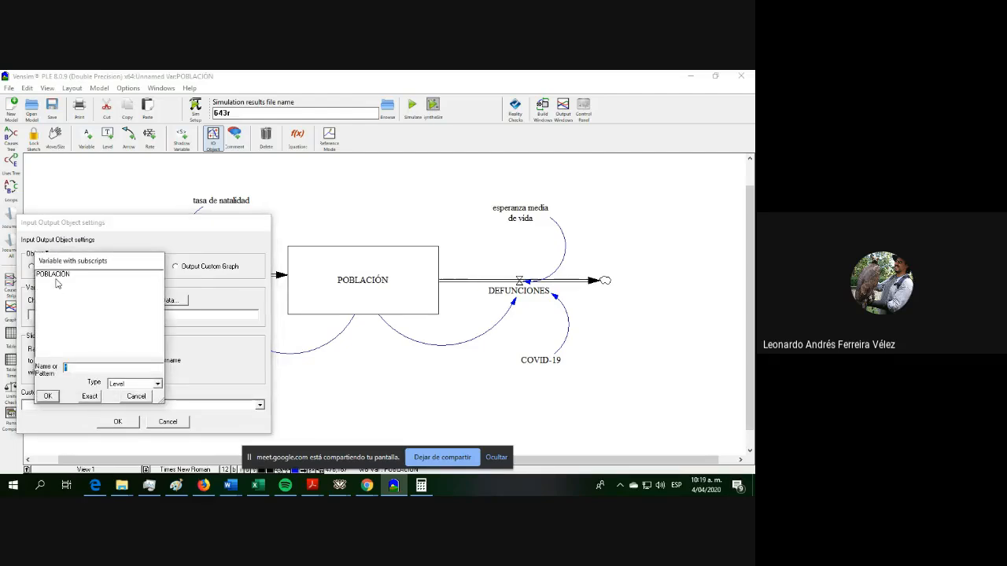
pyautogui.click(55, 277)
pyautogui.click(47, 395)
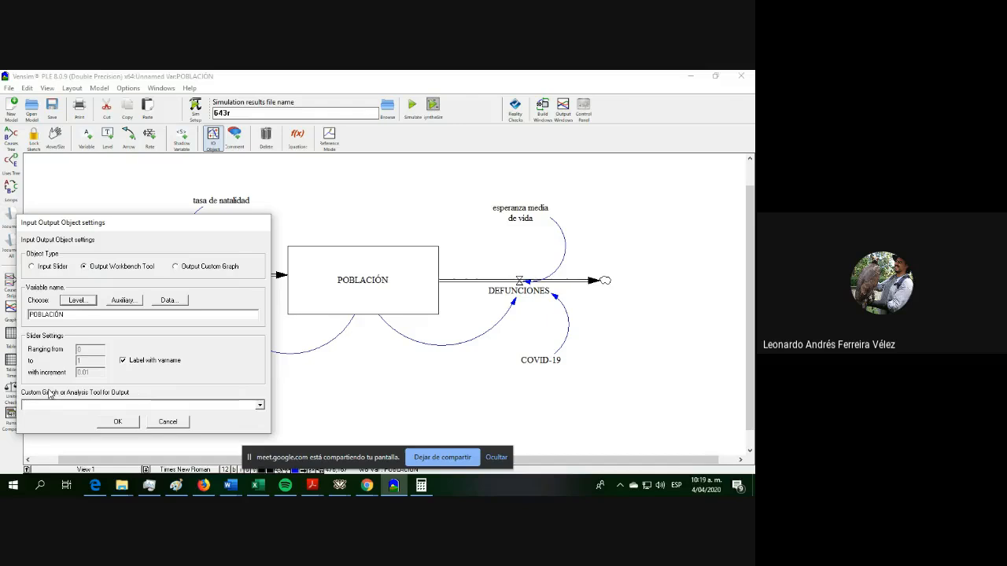
# Step: Set the POBLACIÓN output object to use the Graph tool, accept it, and position it below NACIMIENTOS
pyautogui.click(261, 406)
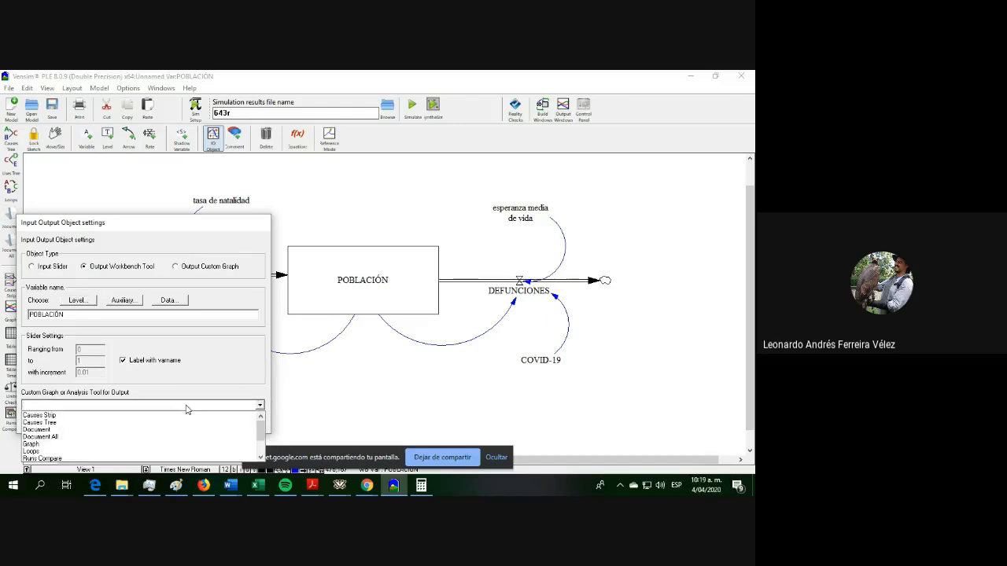
pyautogui.click(55, 444)
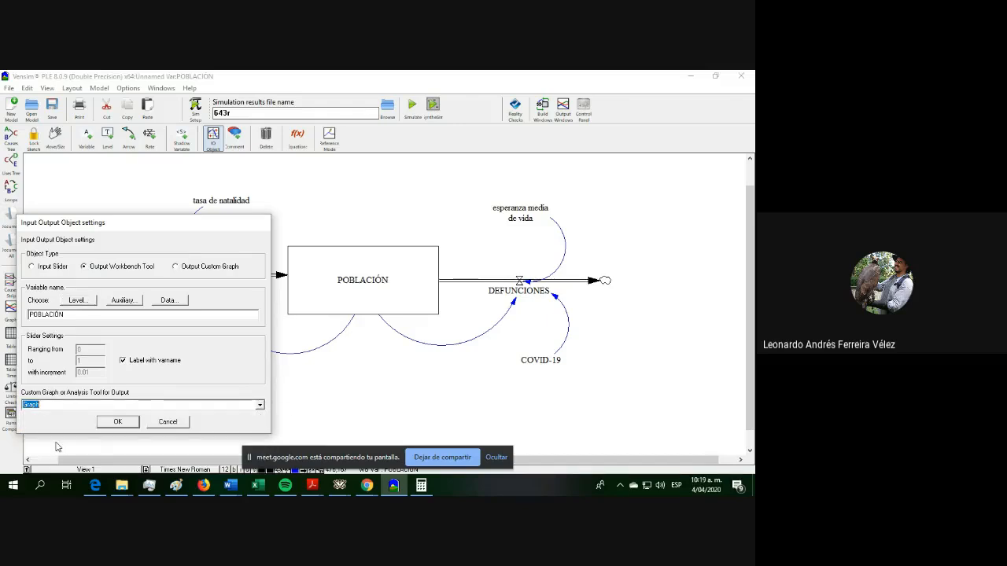
pyautogui.click(113, 423)
pyautogui.moveTo(123, 396); pyautogui.dragTo(178, 416)
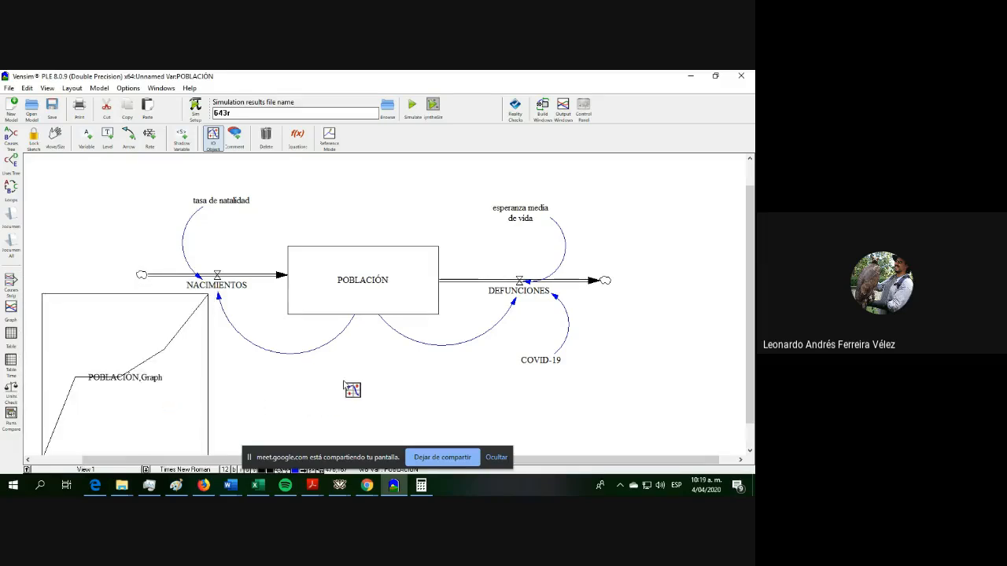
pyautogui.scroll(-1, 351, 389)
pyautogui.click(183, 401)
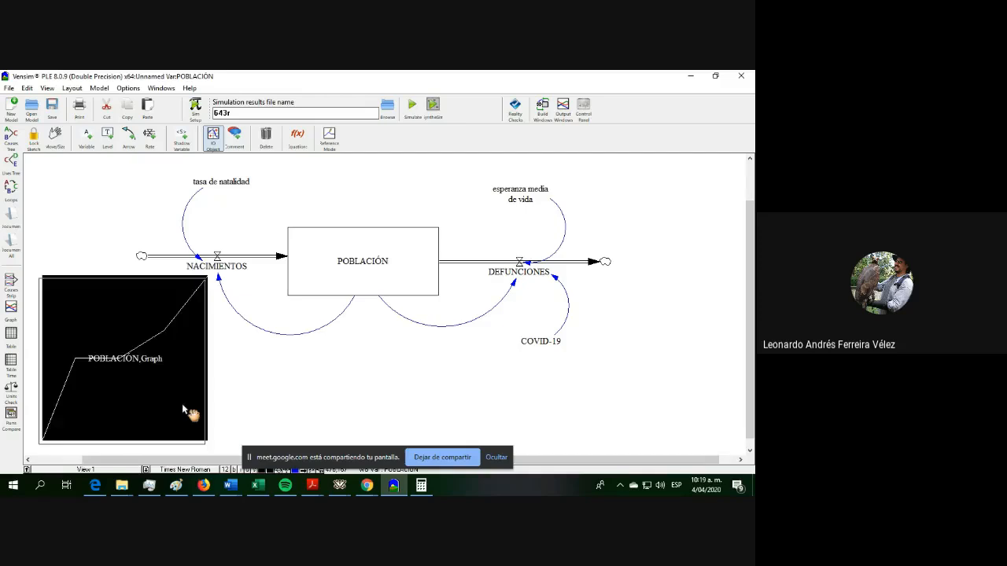
pyautogui.moveTo(181, 404); pyautogui.dragTo(179, 406)
# Step: Simulate the model into dataset 643r to fill the embedded graph, and start SyntheSim overwriting the same dataset
pyautogui.click(425, 112)
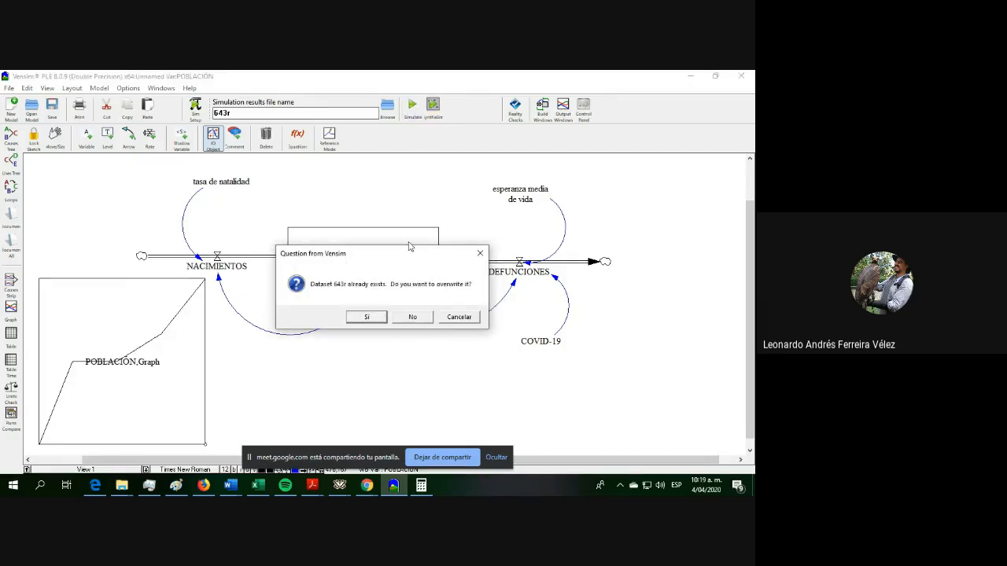
pyautogui.click(366, 317)
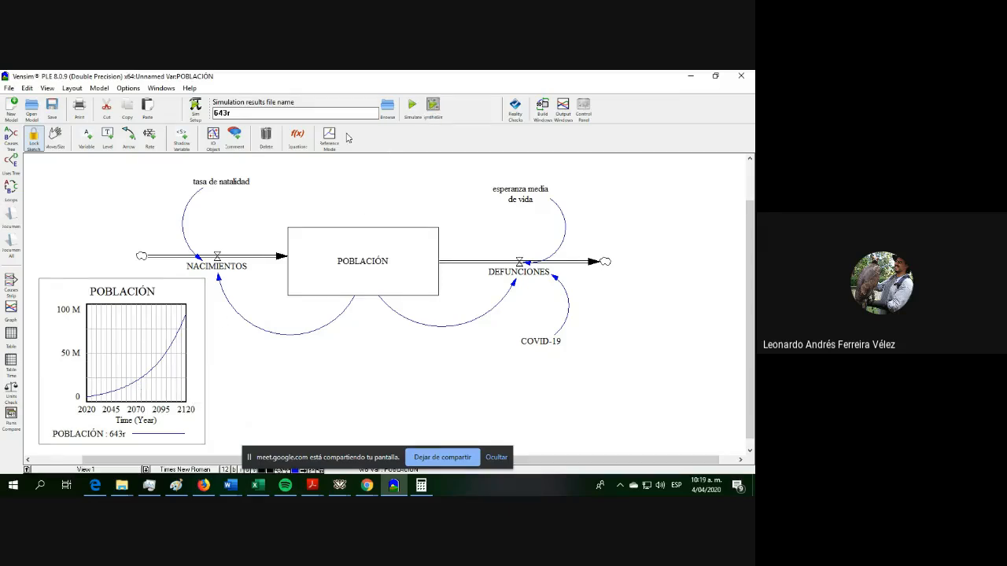
pyautogui.click(434, 116)
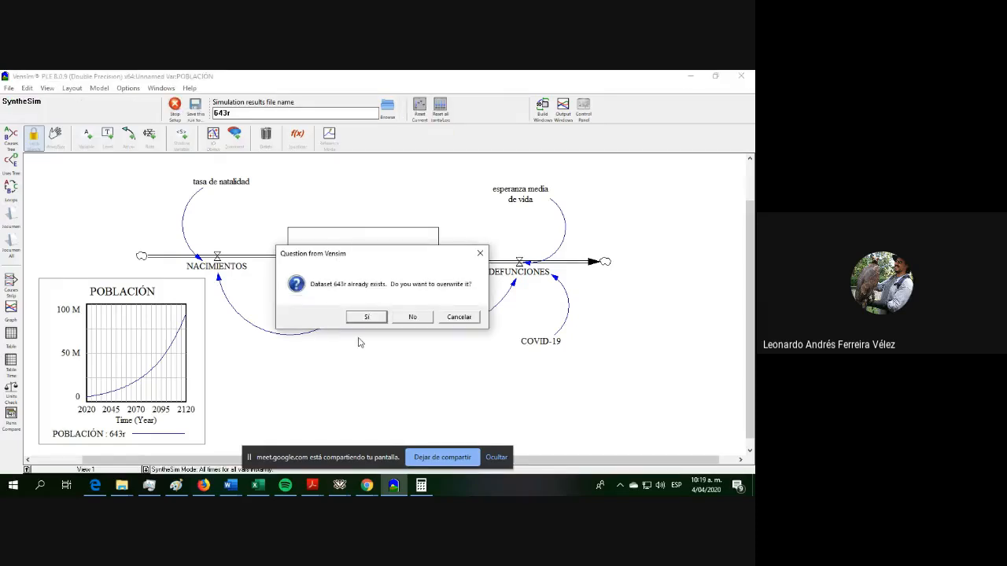
pyautogui.click(364, 318)
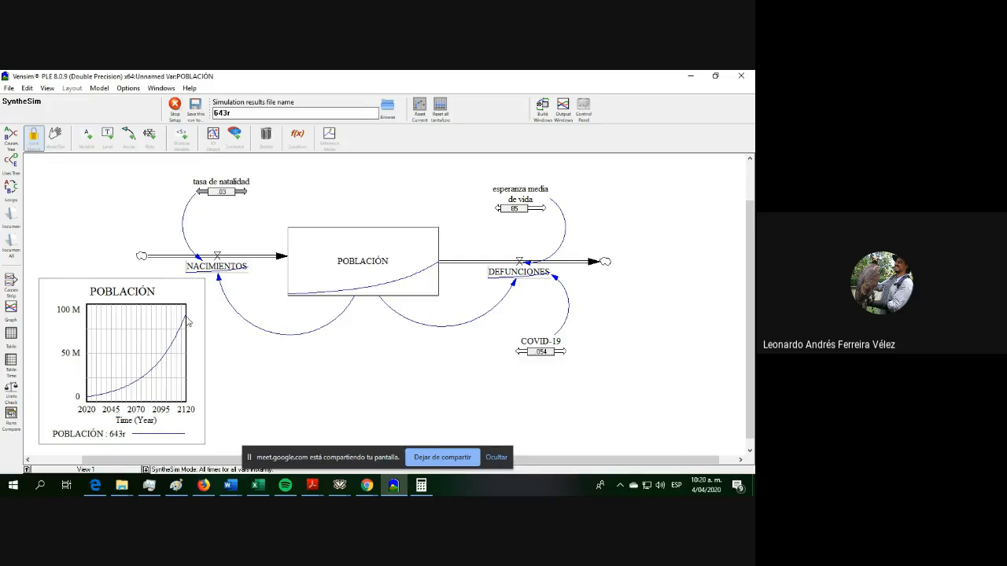
# Step: Vary the tasa de natalidad slider between 0.025 and 0.05 to compare the POBLACIÓN curves, leaving it at 0.025
pyautogui.rightClick(199, 194)
pyautogui.click(254, 224)
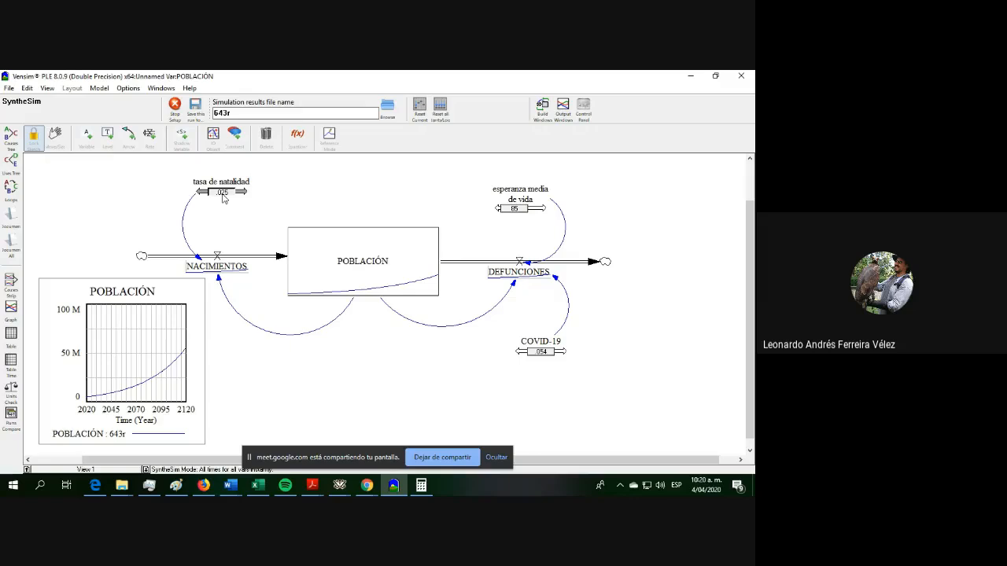
pyautogui.click(222, 194)
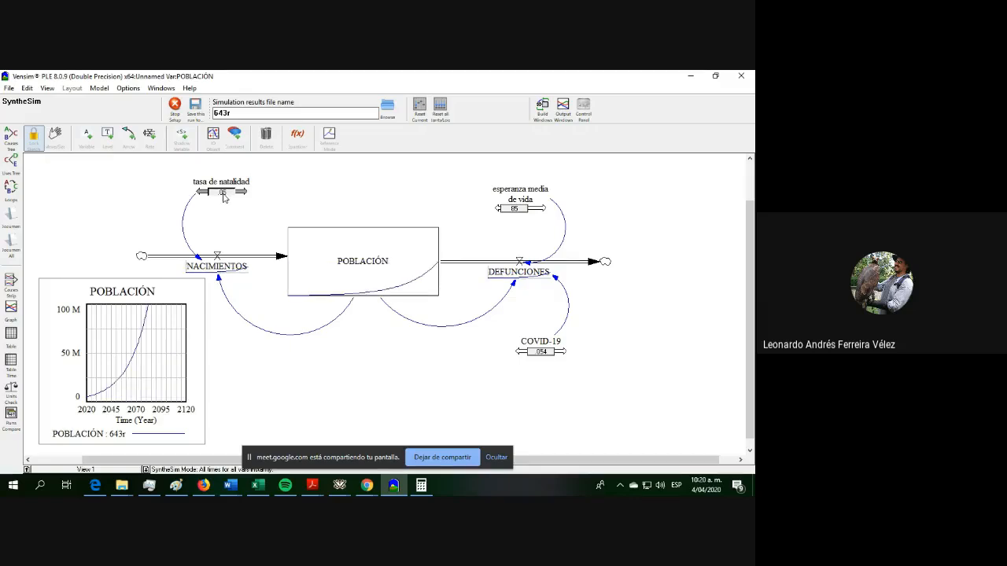
pyautogui.scroll(1, 223, 195)
pyautogui.scroll(-3, 223, 195)
pyautogui.scroll(1, 223, 195)
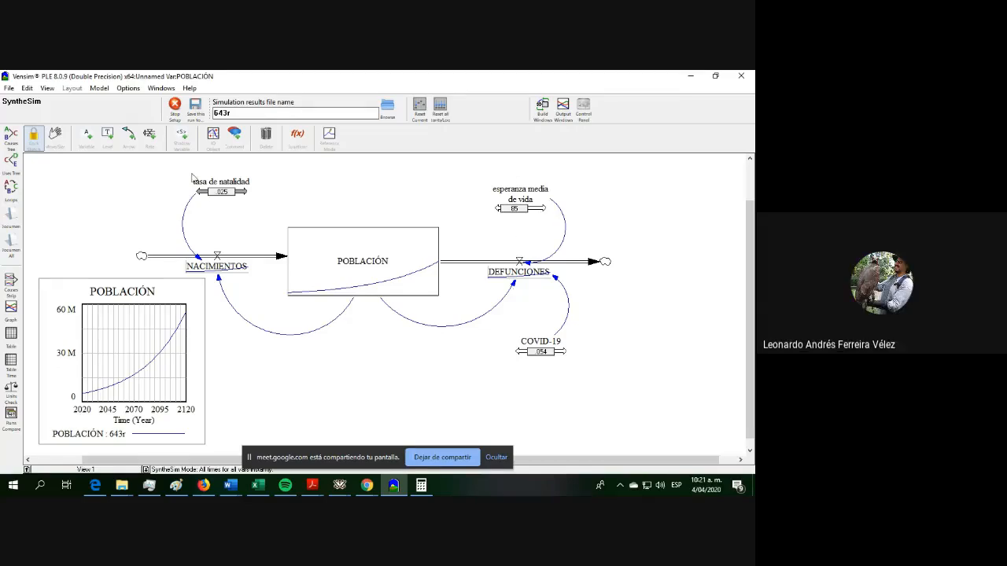
# Step: Turn on permanent slider changes in the slider control options of tasa de natalidad and accept them
pyautogui.rightClick(244, 195)
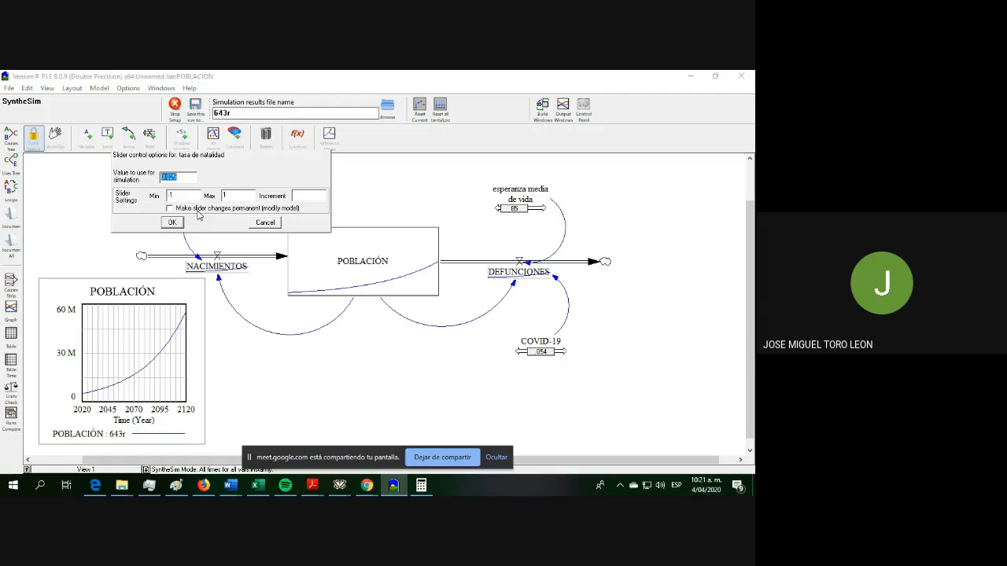
pyautogui.click(300, 195)
pyautogui.click(170, 208)
pyautogui.click(174, 222)
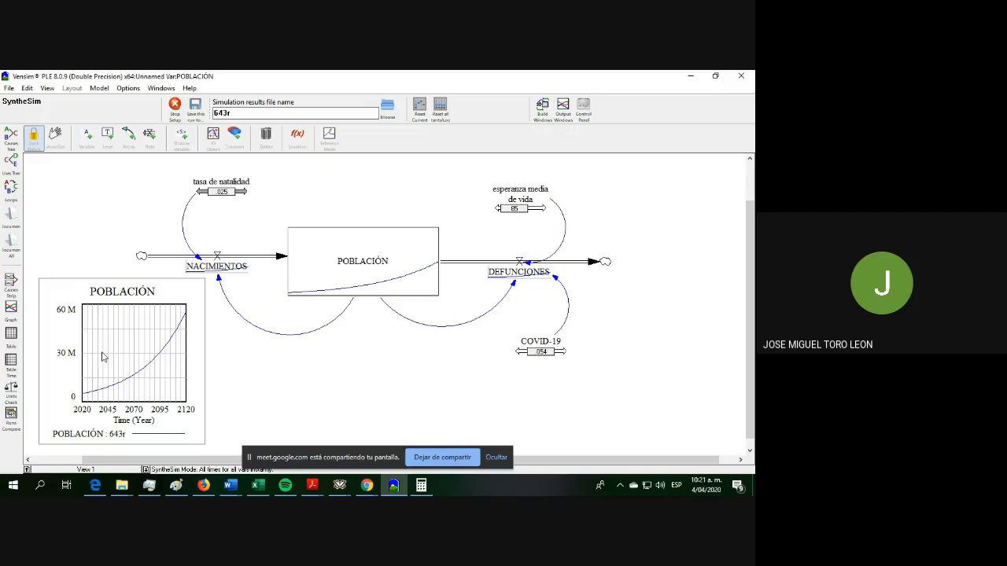
# Step: Check the tasa de natalidad slider options without changing them, lower the slider to 0, and stop SyntheSim
pyautogui.rightClick(200, 198)
pyautogui.click(261, 222)
pyautogui.press('Left')
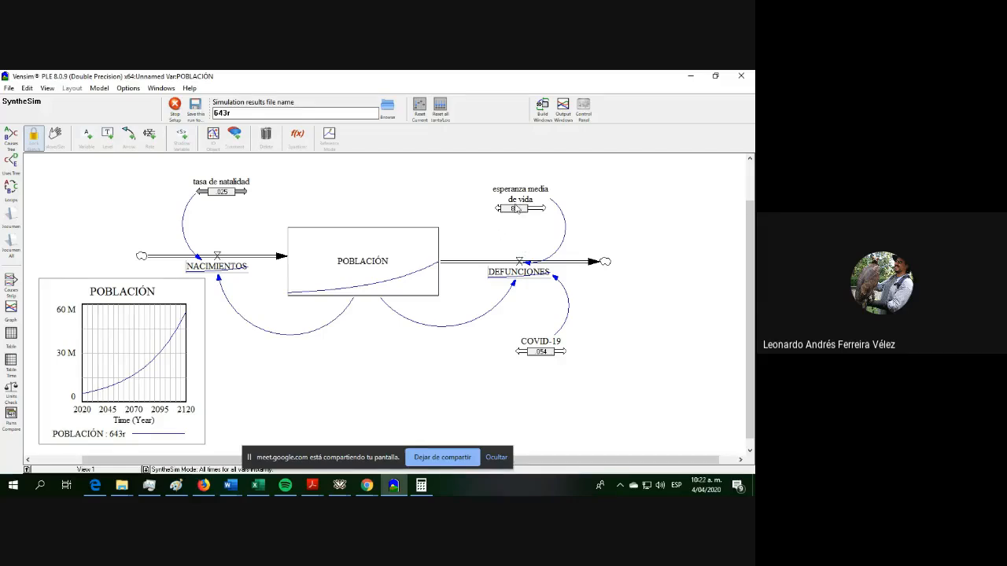
pyautogui.rightClick(244, 195)
pyautogui.click(263, 226)
pyautogui.moveTo(227, 194); pyautogui.dragTo(223, 197)
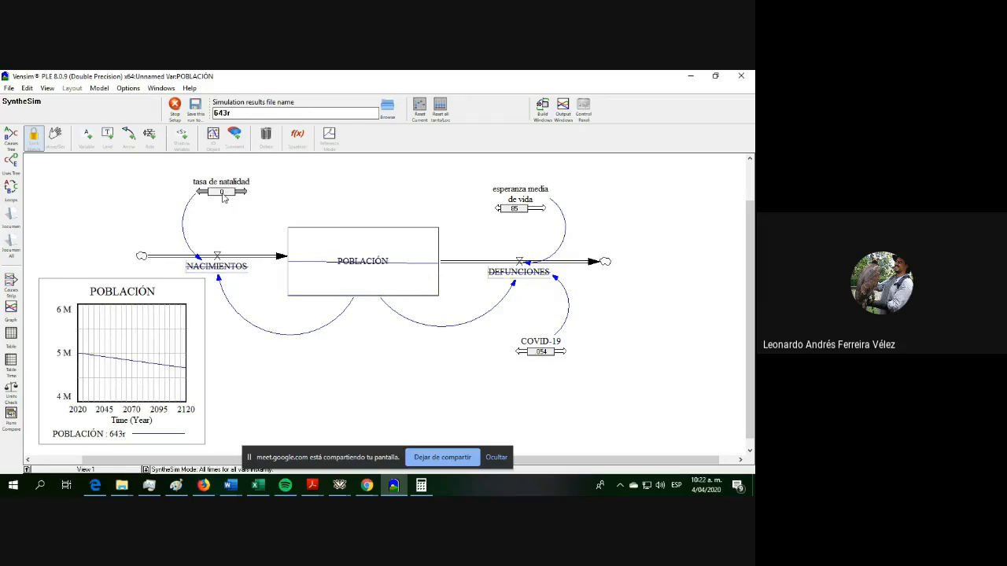
pyautogui.click(177, 110)
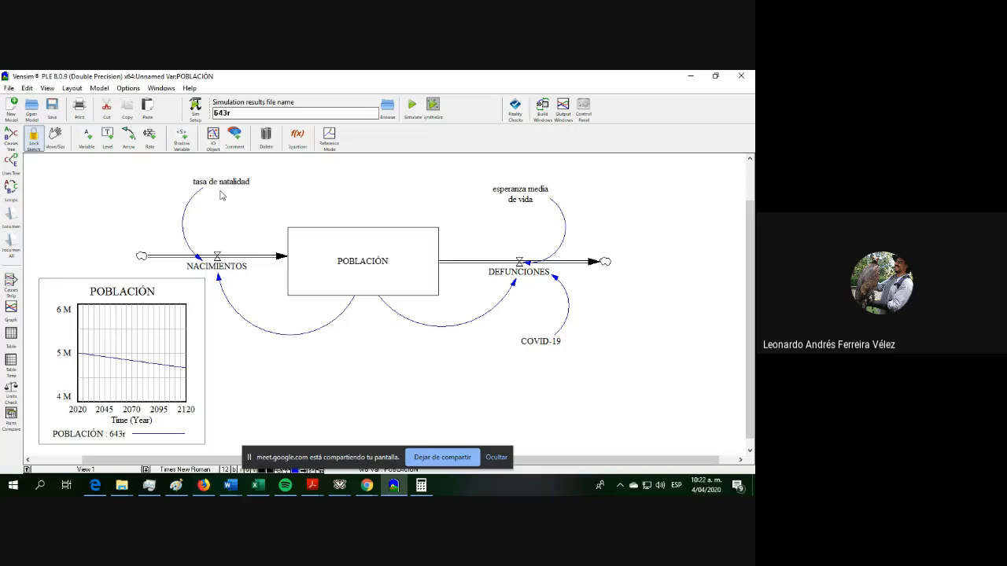
# Step: Restart SyntheSim and lower the tasa de natalidad slider to 0
pyautogui.click(433, 110)
pyautogui.click(423, 317)
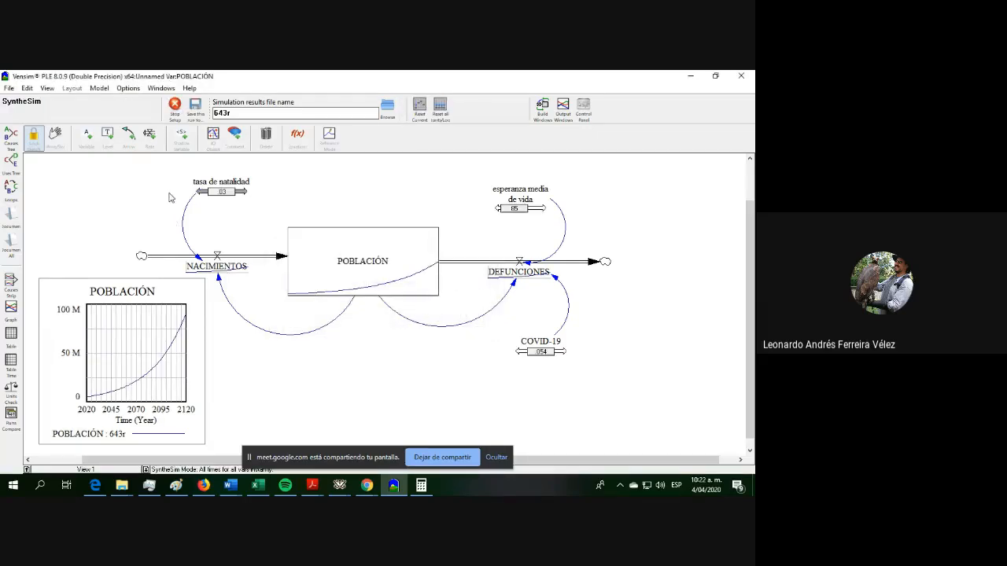
pyautogui.moveTo(226, 193); pyautogui.dragTo(224, 196)
# Step: Override tasa de natalidad with a constant slider input ranging from 0 to 1, and raise the slider to 0.1
pyautogui.rightClick(224, 193)
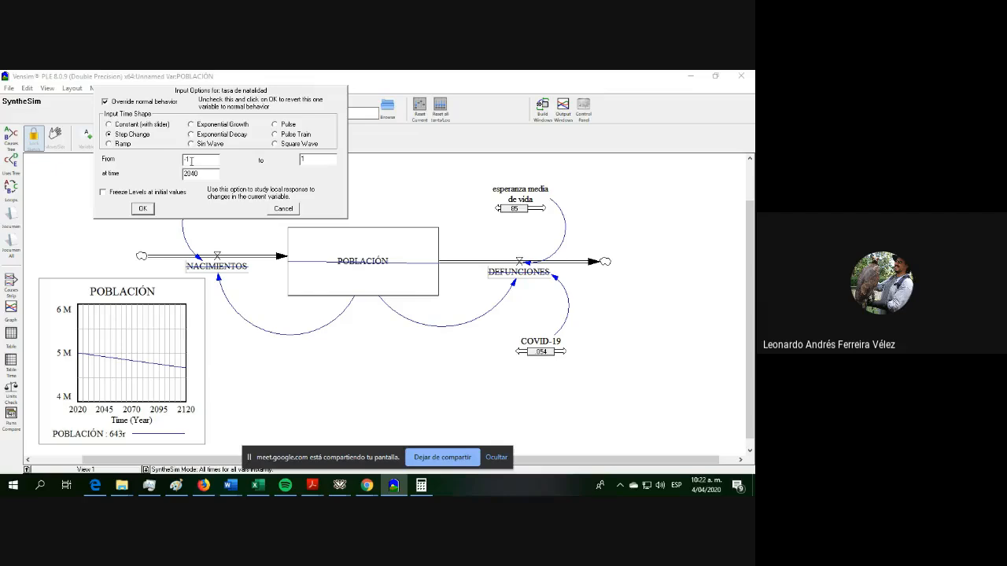
pyautogui.moveTo(190, 160); pyautogui.dragTo(144, 164)
pyautogui.click(108, 124)
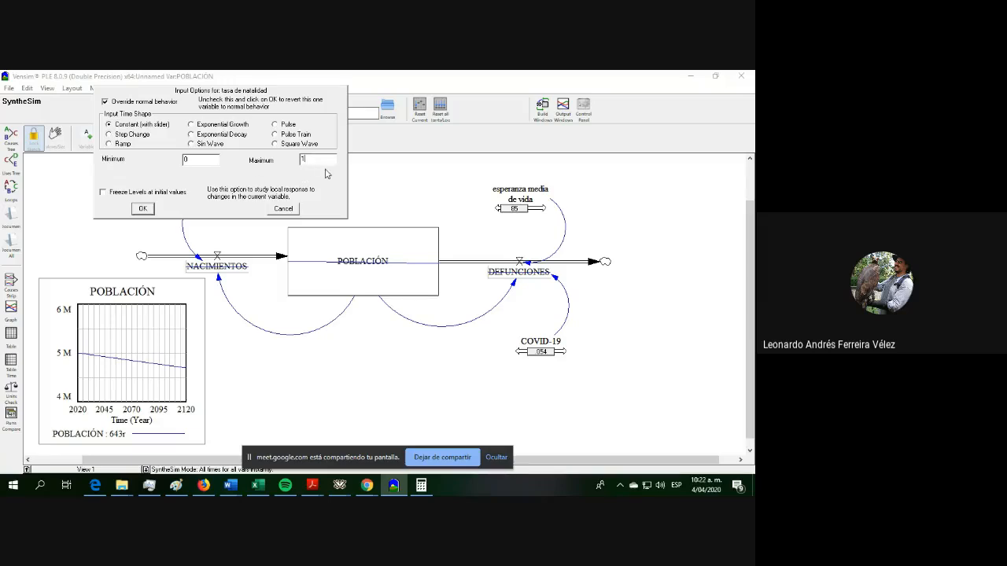
pyautogui.click(147, 209)
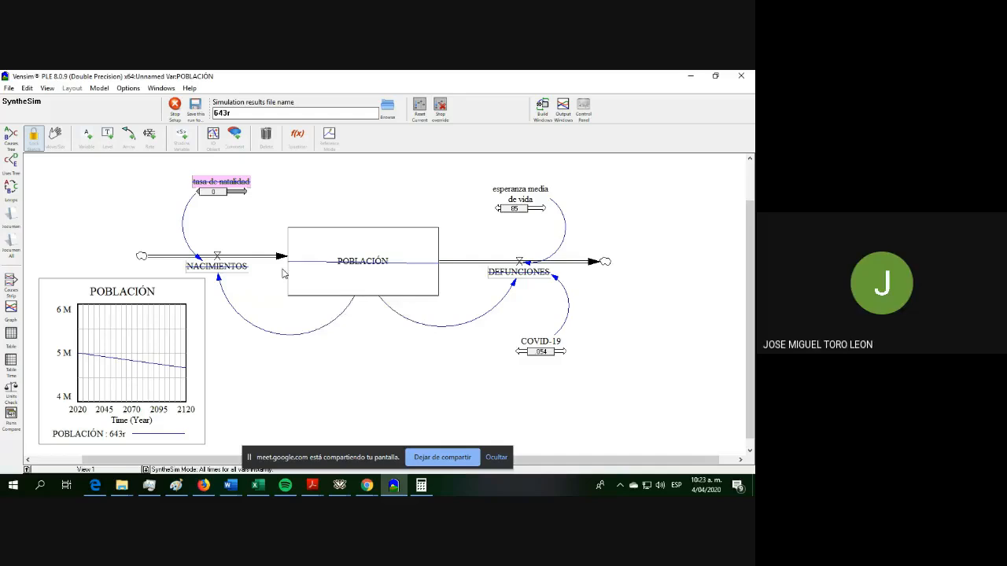
pyautogui.moveTo(288, 255)
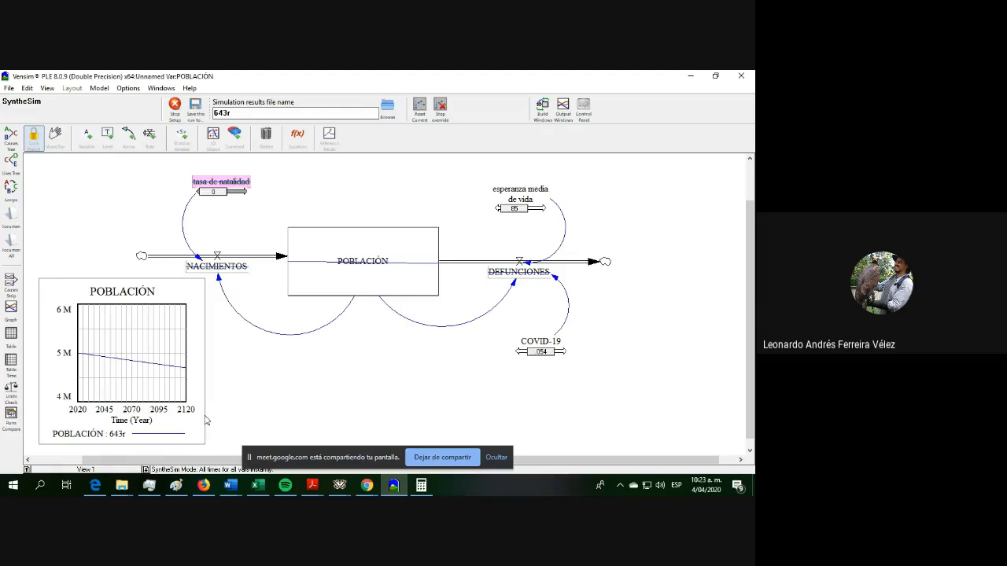
pyautogui.moveTo(200, 193); pyautogui.dragTo(207, 196)
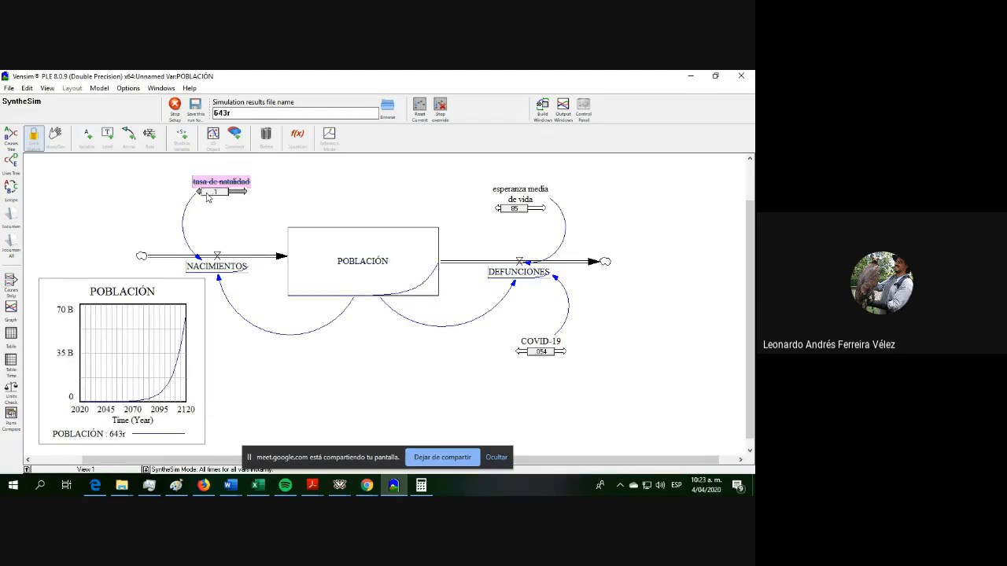
# Step: Lower the tasa de natalidad slider to 0, inspect its Step Change and Constant input options, and cancel the dialog
pyautogui.moveTo(207, 195); pyautogui.dragTo(206, 195)
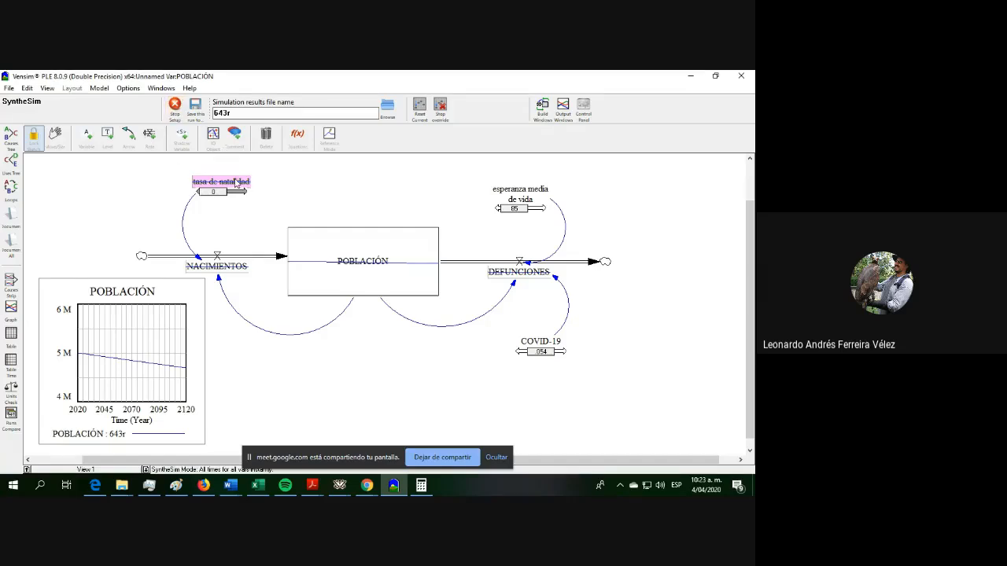
pyautogui.rightClick(236, 183)
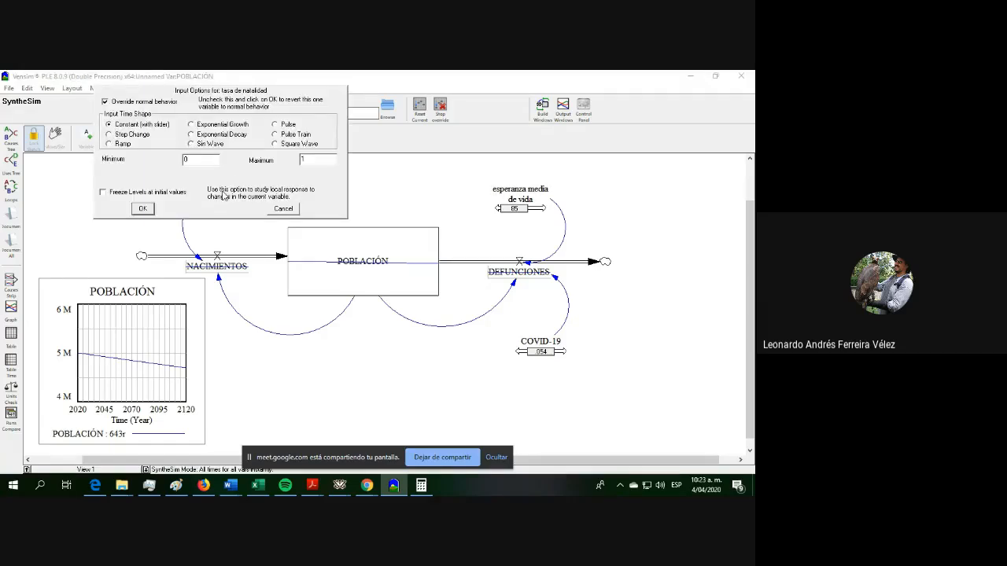
pyautogui.click(110, 134)
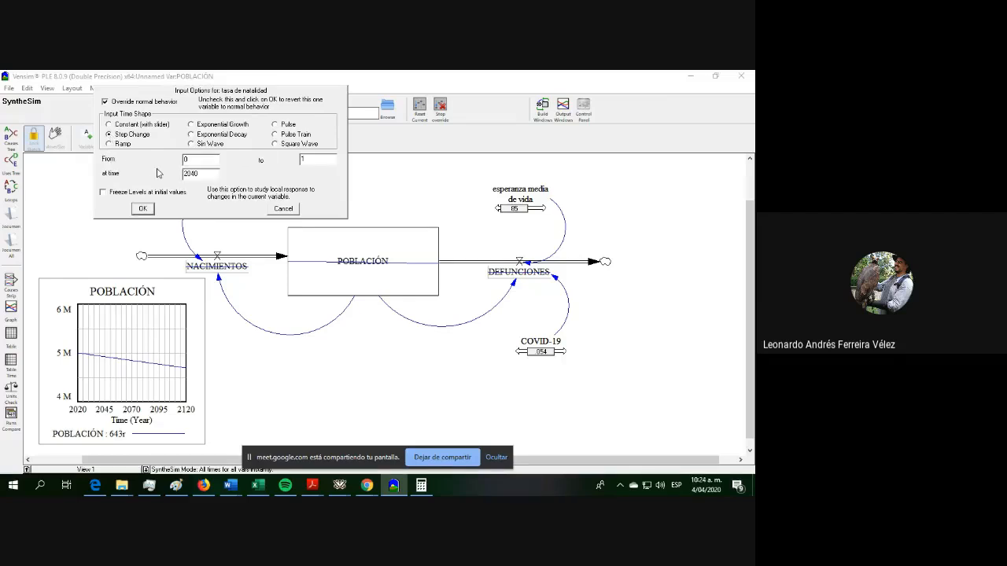
pyautogui.click(109, 125)
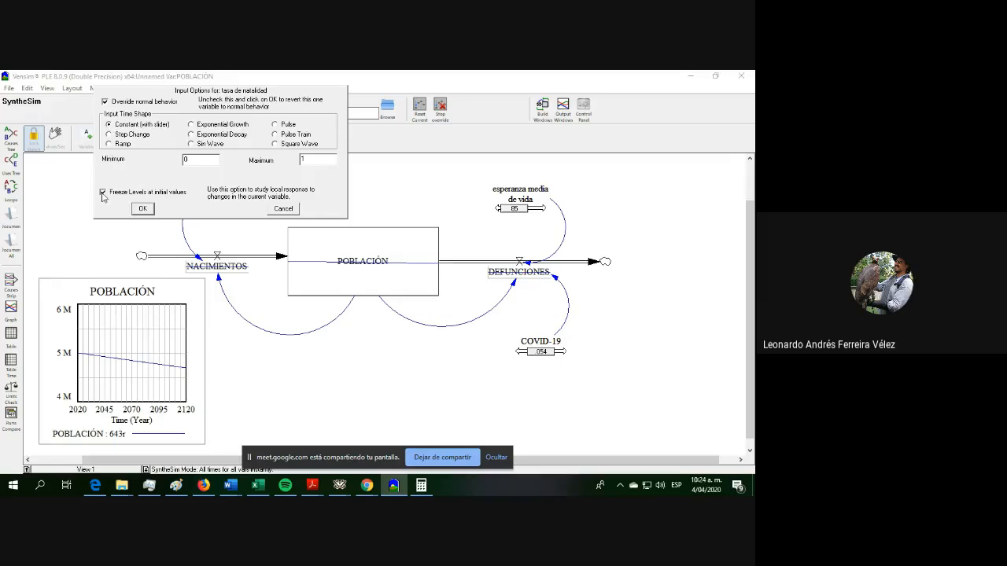
pyautogui.click(291, 211)
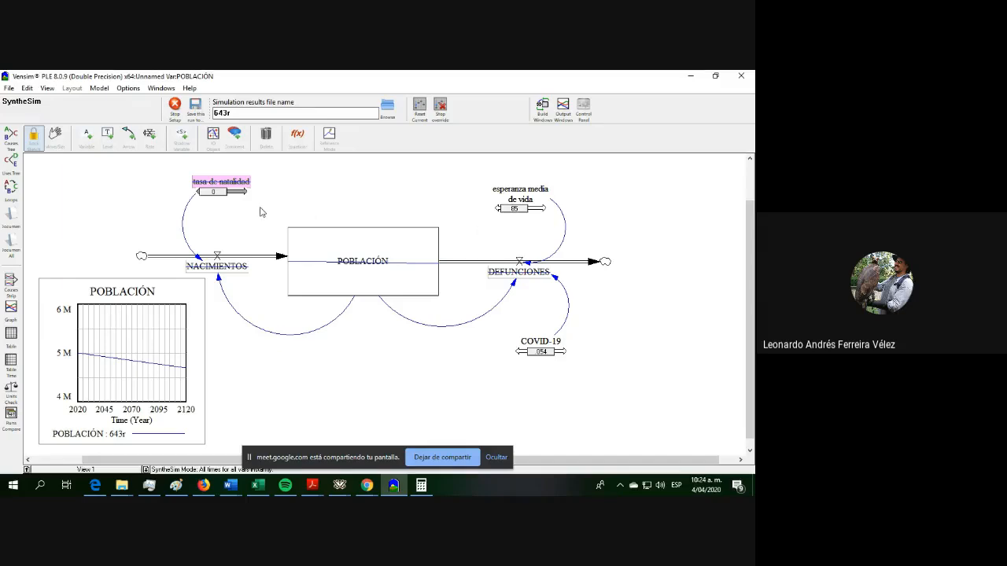
# Step: Explore the POBLACIÓN graph by moving the tasa de natalidad slider to 0.1, 0.2, 0.1 and 0
pyautogui.click(202, 197)
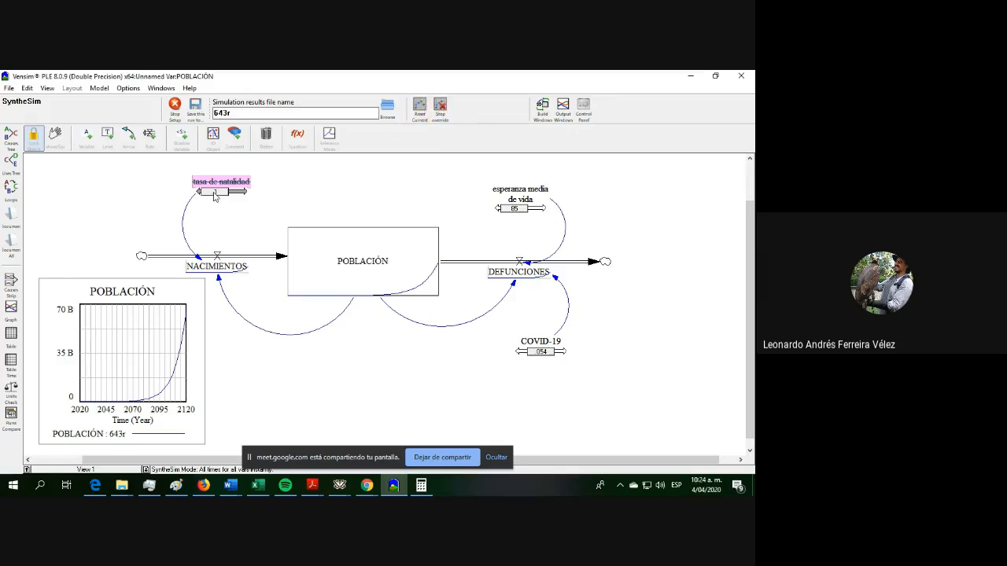
pyautogui.moveTo(206, 197); pyautogui.dragTo(210, 197)
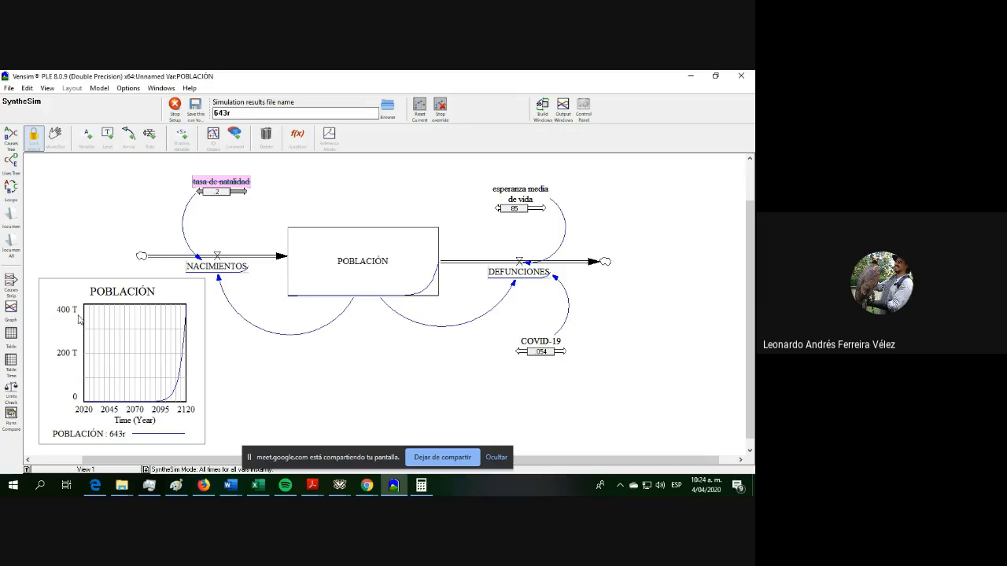
pyautogui.click(210, 194)
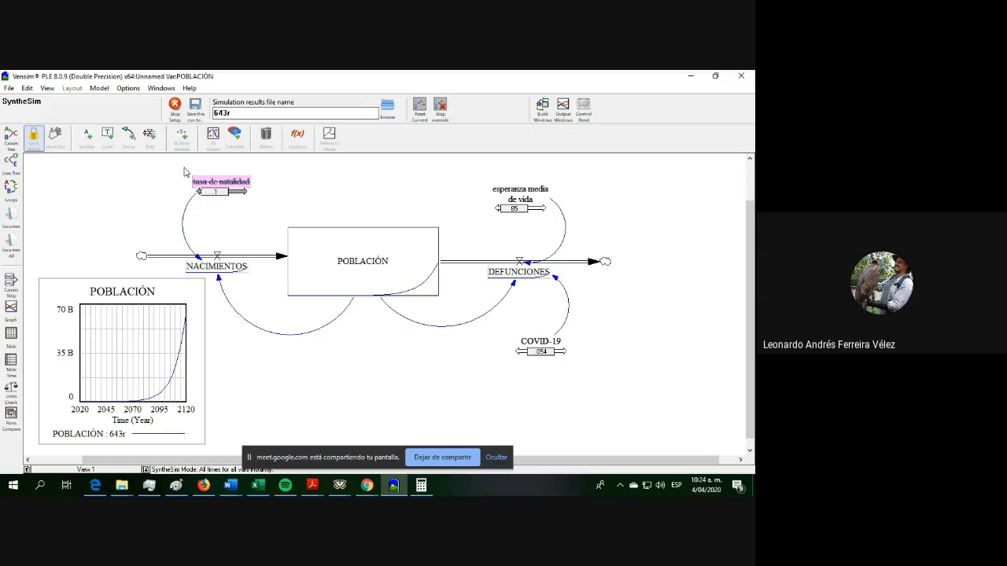
pyautogui.click(207, 194)
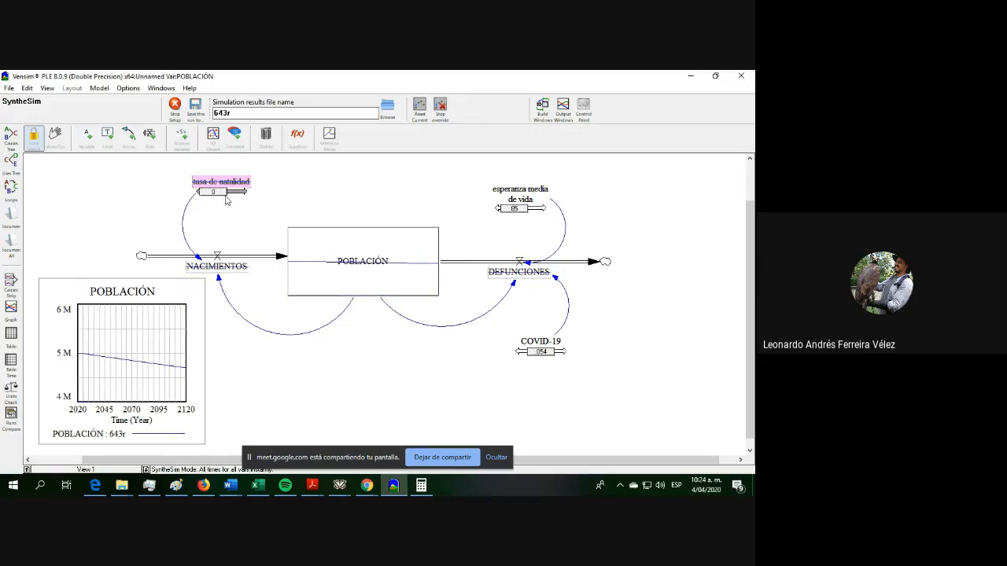
# Step: Raise the tasa de natalidad slider to 0.2 and set the maximum of its constant slider input to 0.5
pyautogui.moveTo(201, 193); pyautogui.dragTo(205, 194)
pyautogui.click(212, 190)
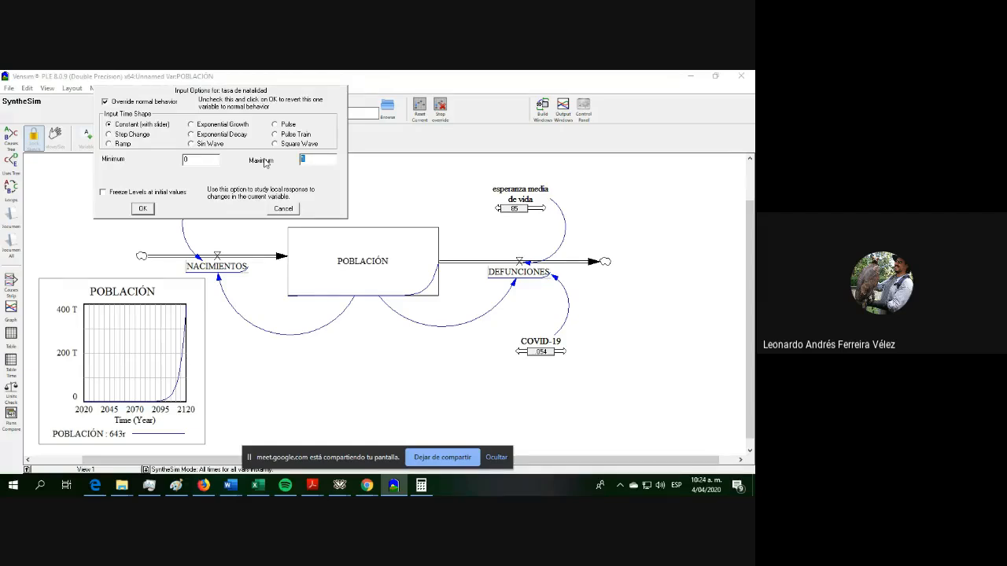
pyautogui.click(148, 210)
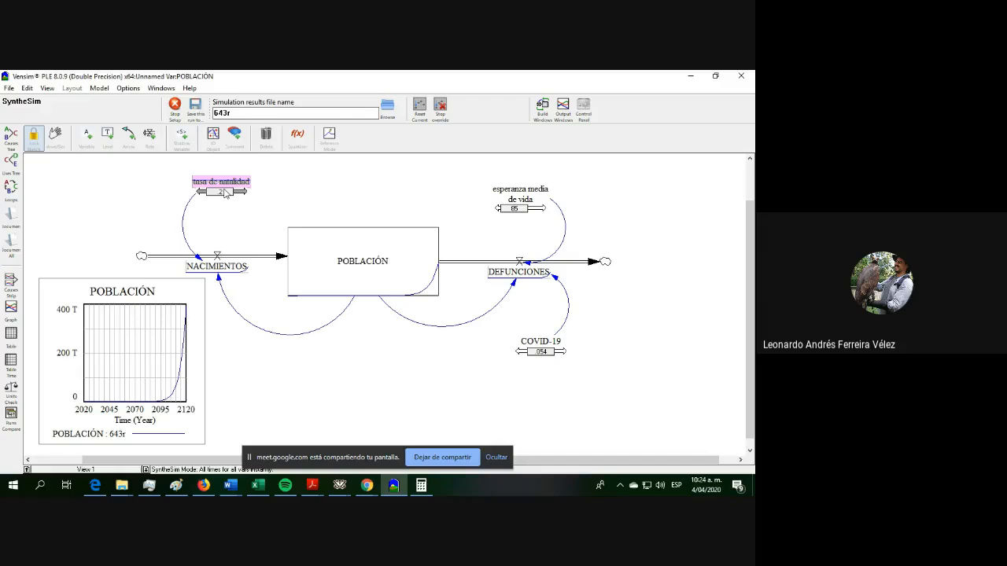
pyautogui.moveTo(214, 193)
pyautogui.mouseDown()
pyautogui.moveTo(254, 194)
pyautogui.moveTo(204, 197)
pyautogui.moveTo(220, 199)
pyautogui.mouseUp()
# Step: Review the input time shapes for tasa de natalidad, including Ramp, Exponential Growth, Pulse and Square Wave, and cancel the dialog
pyautogui.rightClick(220, 197)
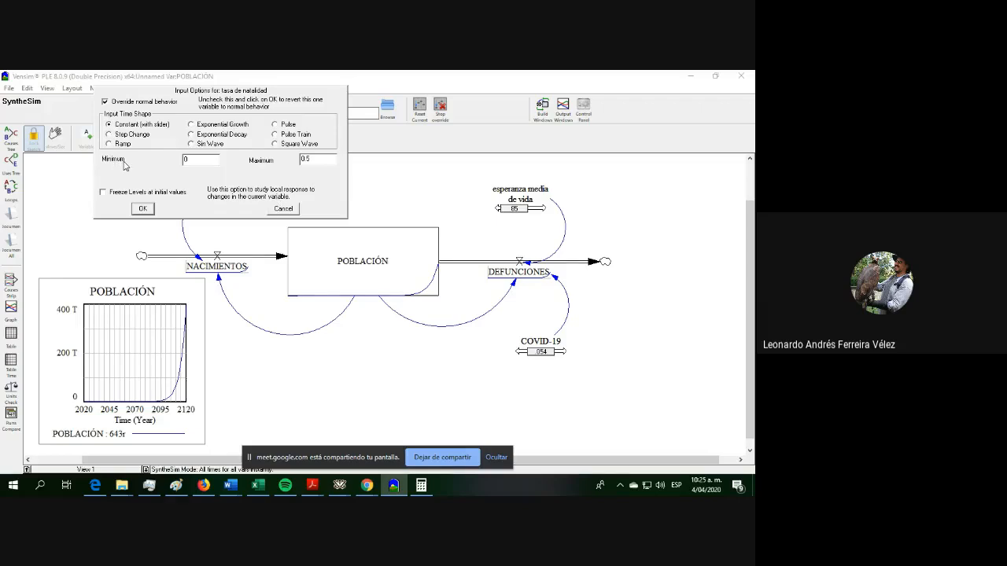
pyautogui.click(105, 102)
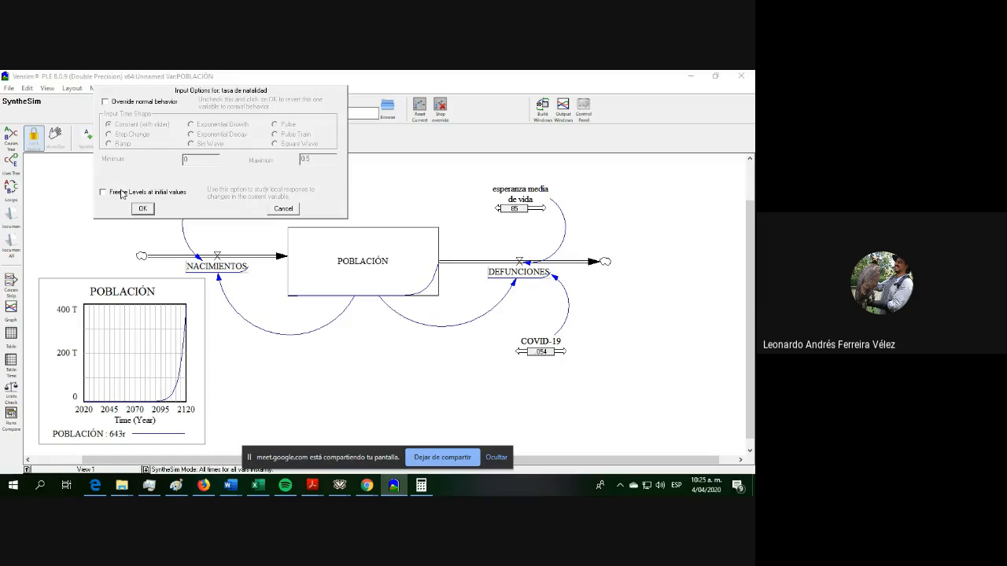
pyautogui.click(105, 101)
pyautogui.click(109, 135)
pyautogui.click(109, 144)
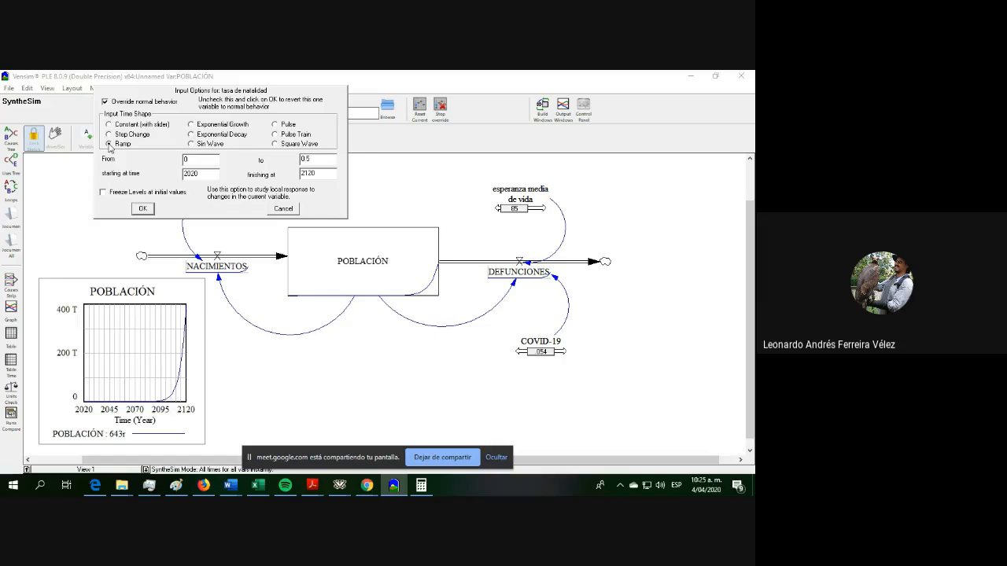
pyautogui.click(192, 125)
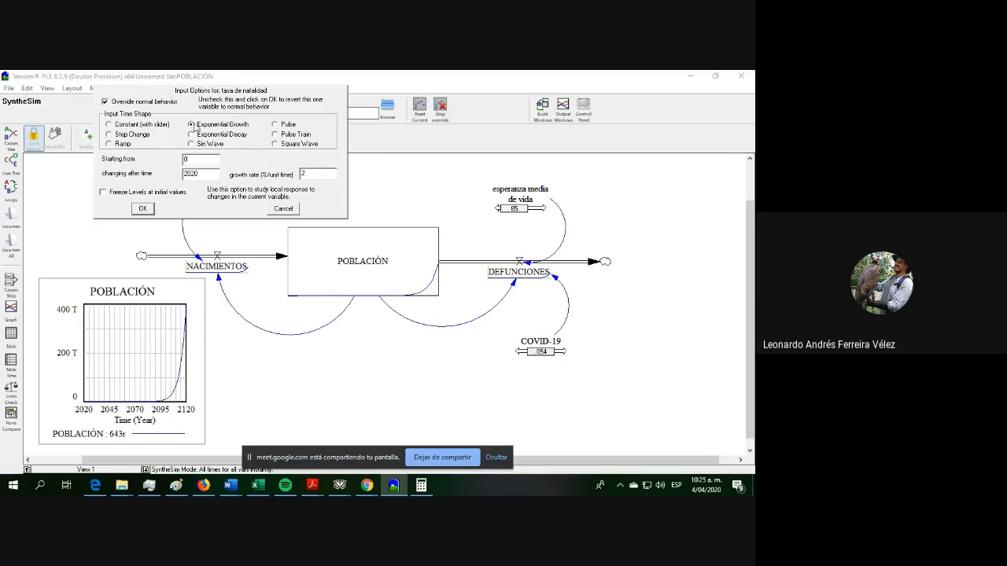
pyautogui.click(280, 127)
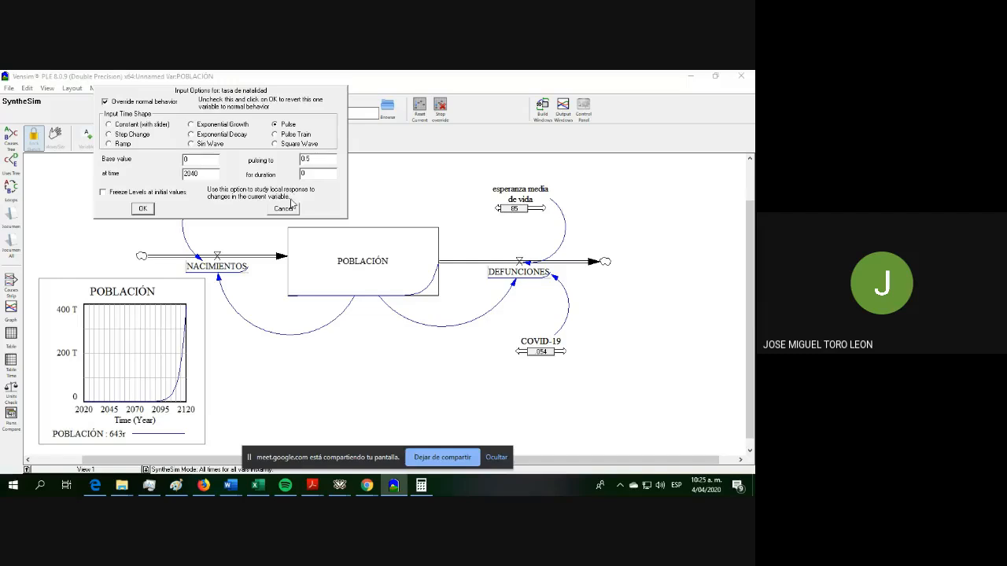
pyautogui.click(275, 146)
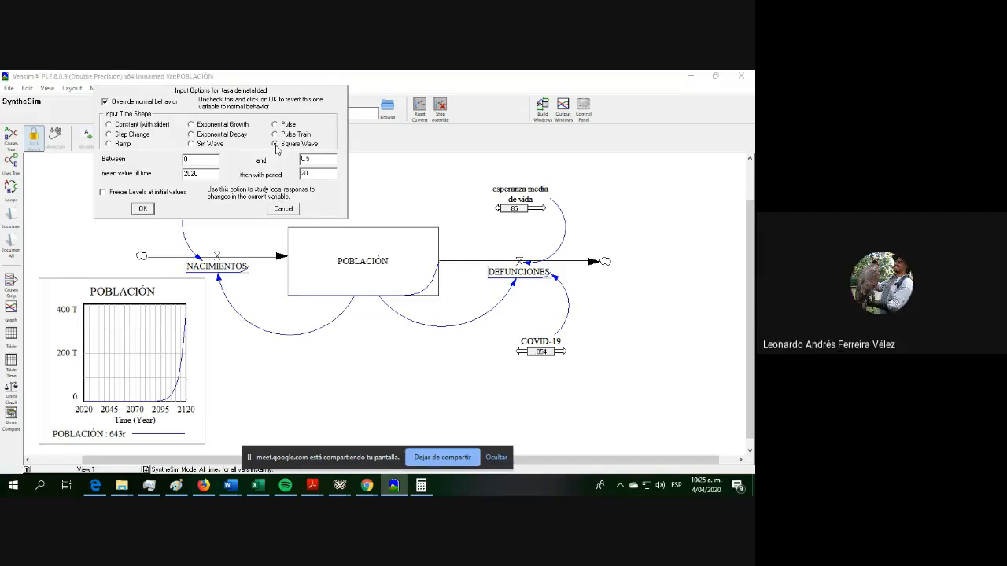
pyautogui.click(194, 135)
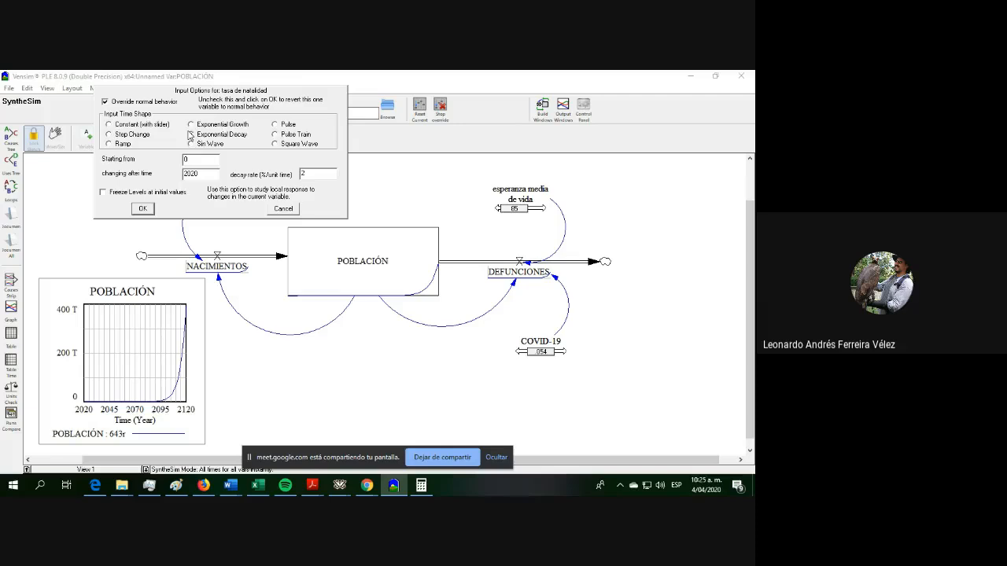
pyautogui.click(109, 125)
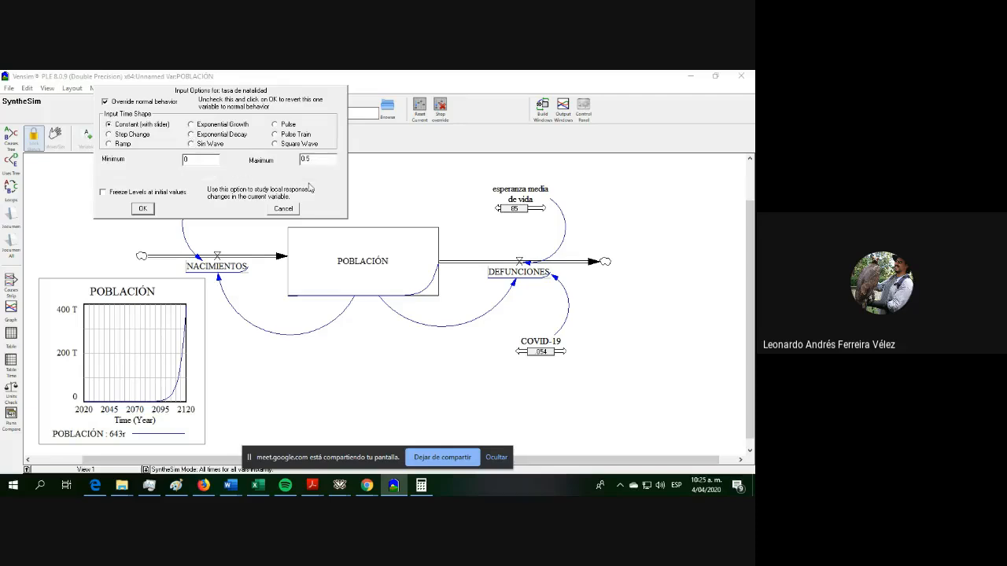
pyautogui.click(284, 210)
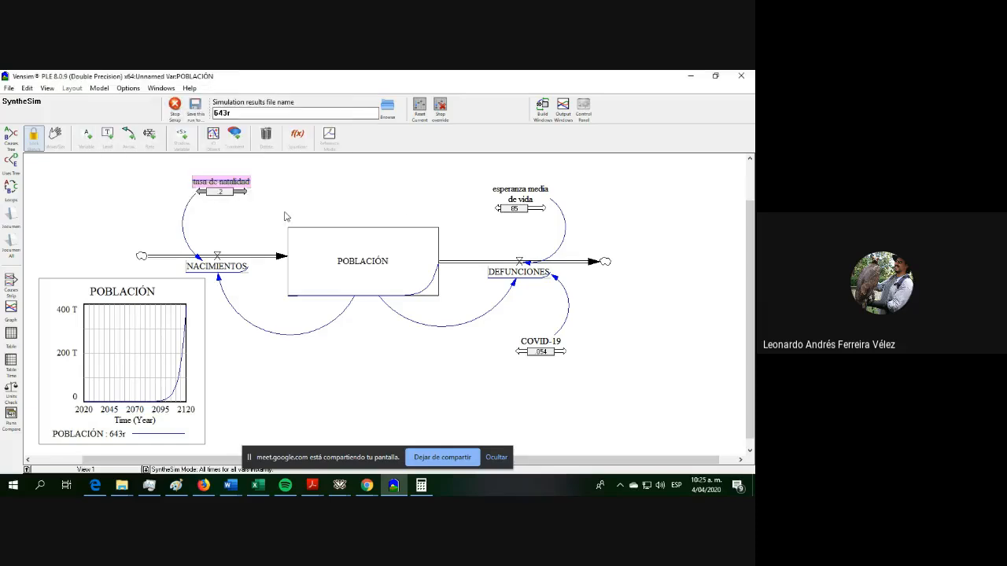
# Step: Stop SyntheSim, check the equation of tasa de natalidad, and restart SyntheSim
pyautogui.click(175, 105)
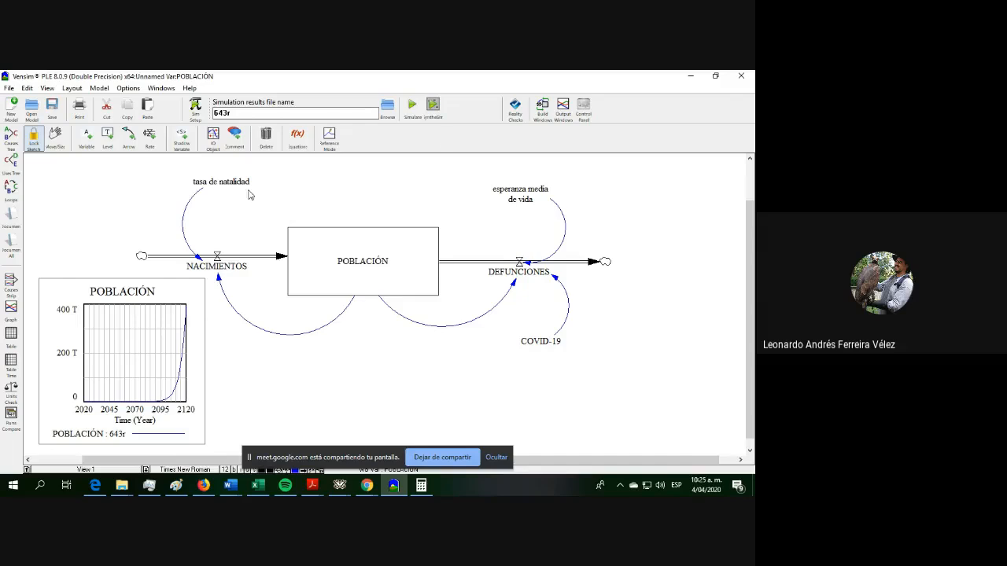
pyautogui.click(297, 138)
pyautogui.click(215, 187)
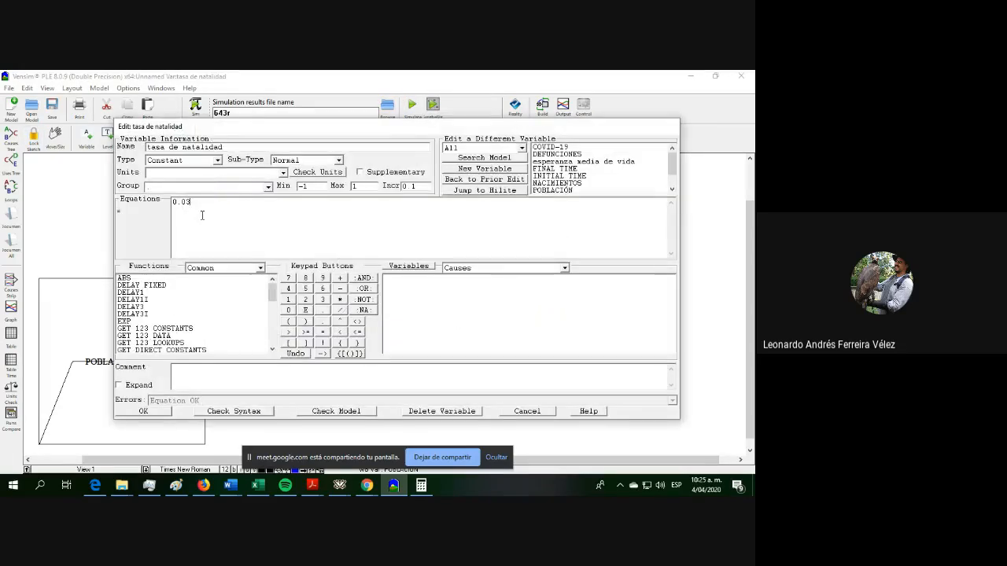
pyautogui.click(143, 410)
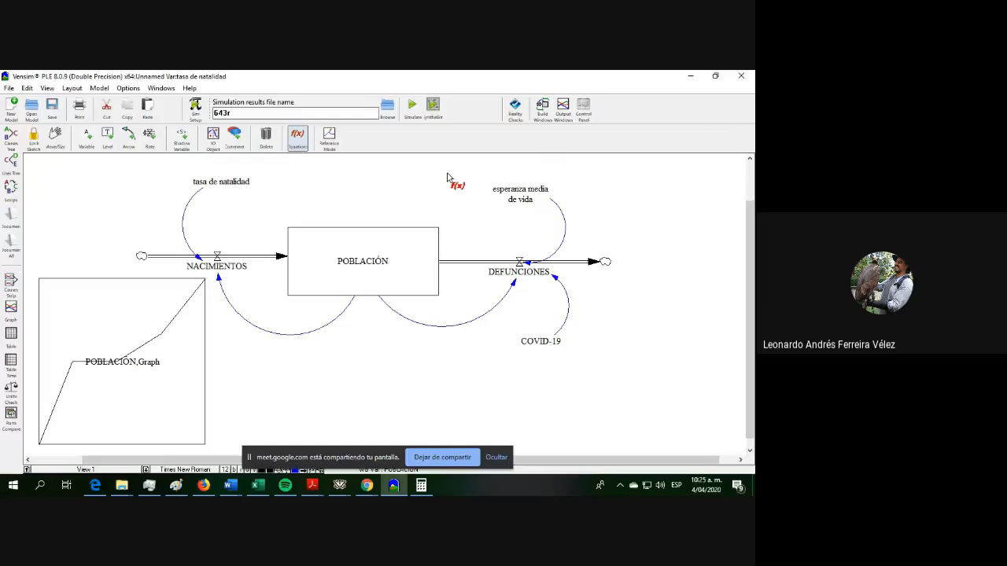
pyautogui.click(432, 105)
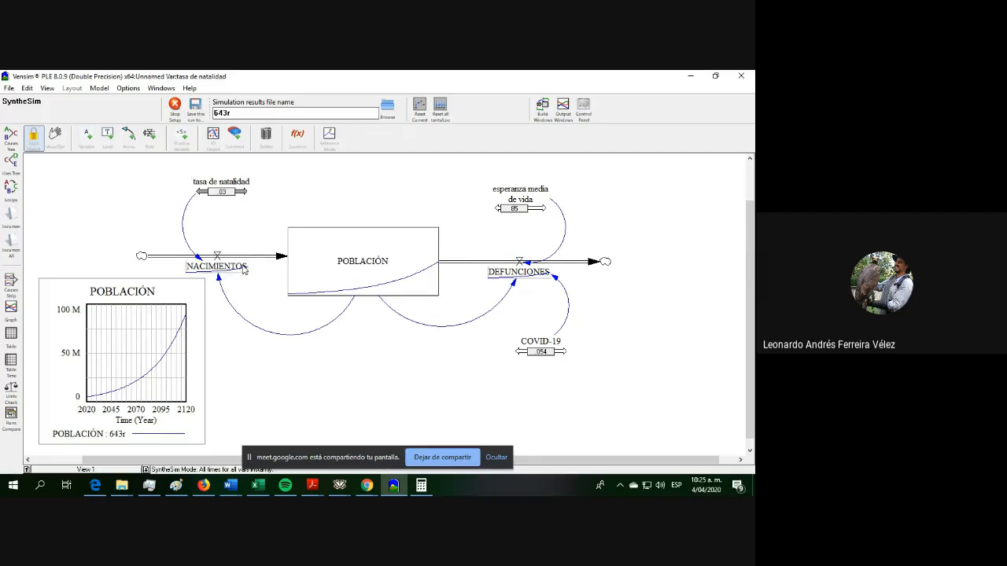
# Step: Move the esperanza media de vida slider to 500 and down to 68.75, and check its slider control options without changing them
pyautogui.moveTo(519, 212); pyautogui.dragTo(560, 214)
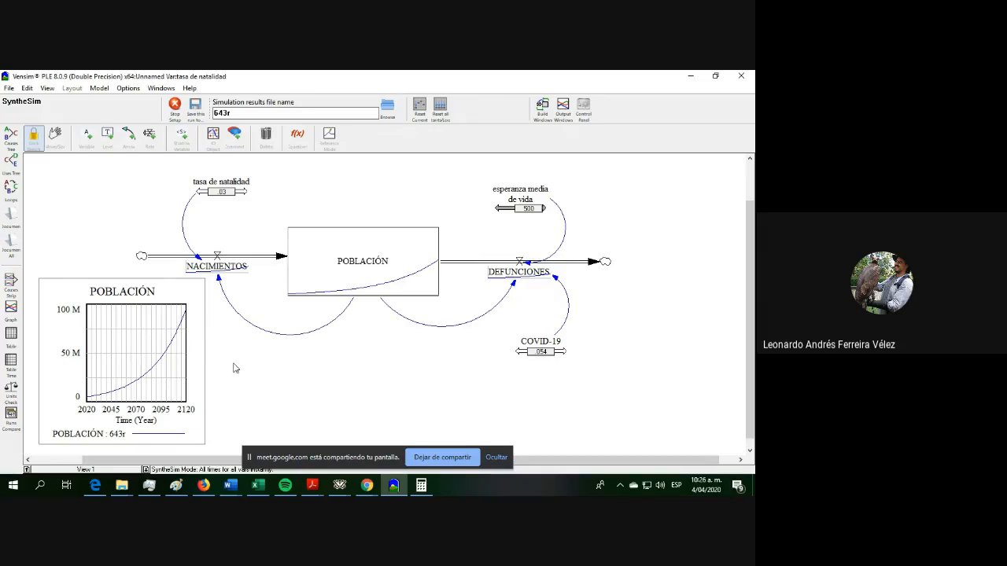
pyautogui.moveTo(535, 209); pyautogui.dragTo(505, 216)
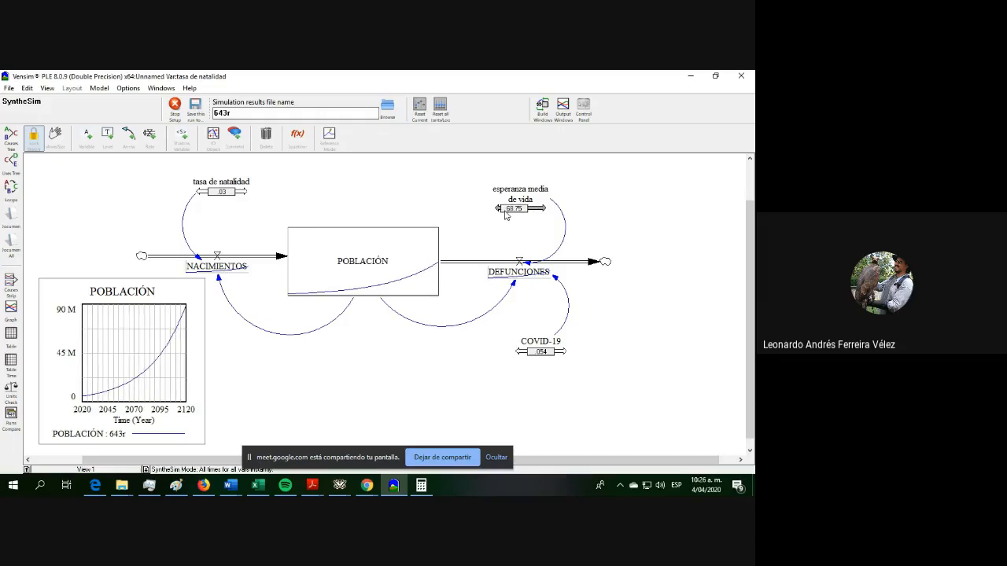
pyautogui.click(497, 208)
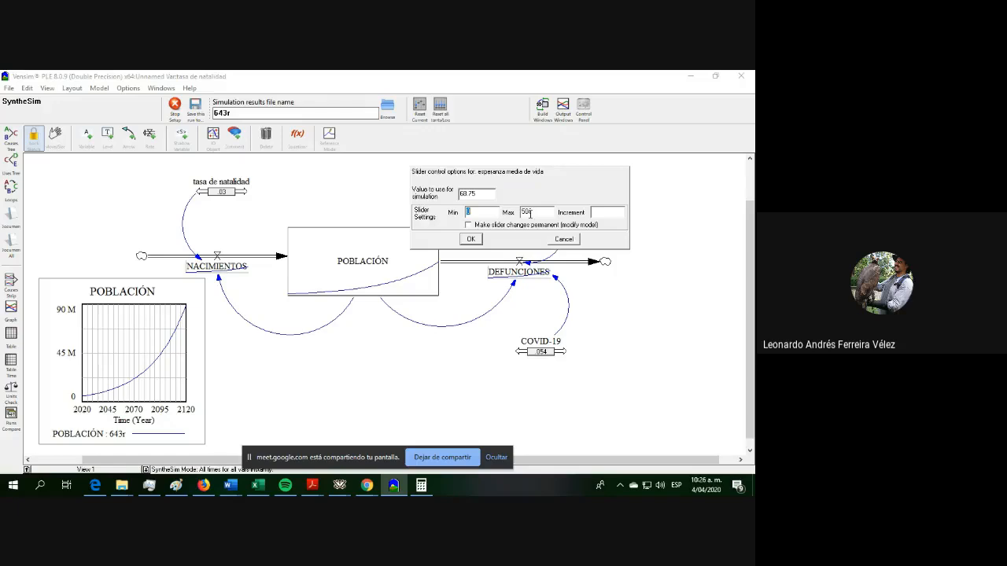
pyautogui.click(565, 238)
# Step: Lower the esperanza media de vida slider to 0 in small increments and raise it to 6.25
pyautogui.press('Left')
pyautogui.press('Left')
pyautogui.press('Left')
pyautogui.press('Left')
pyautogui.press('Left')
pyautogui.press('Left')
pyautogui.press('Left')
pyautogui.press('Left')
pyautogui.press('Left')
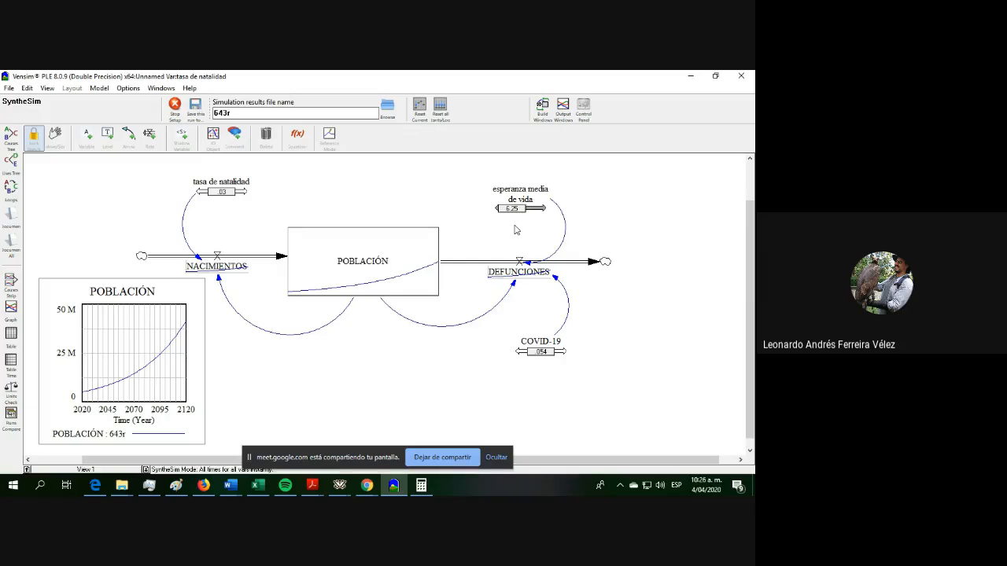
pyautogui.press('Left')
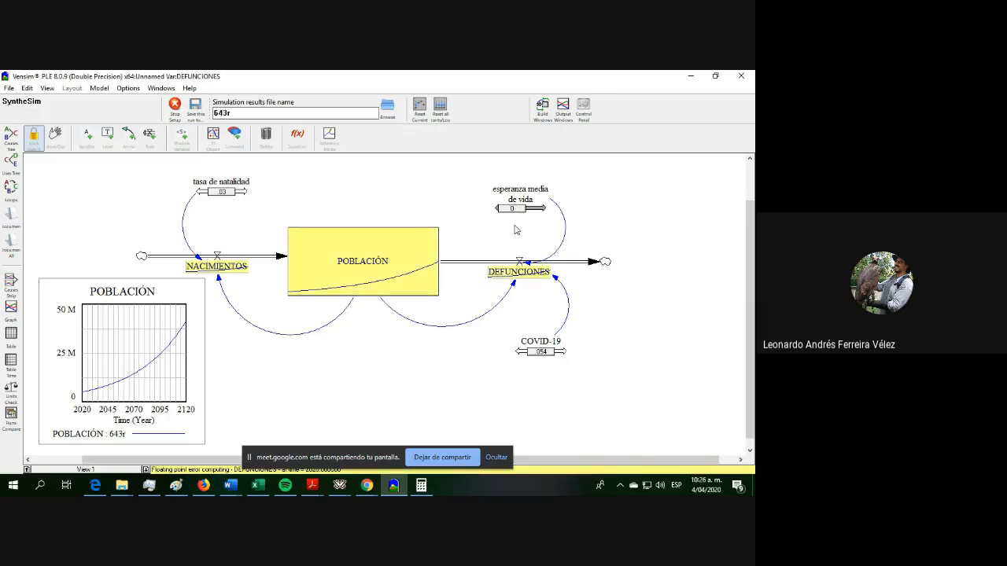
pyautogui.press('Right')
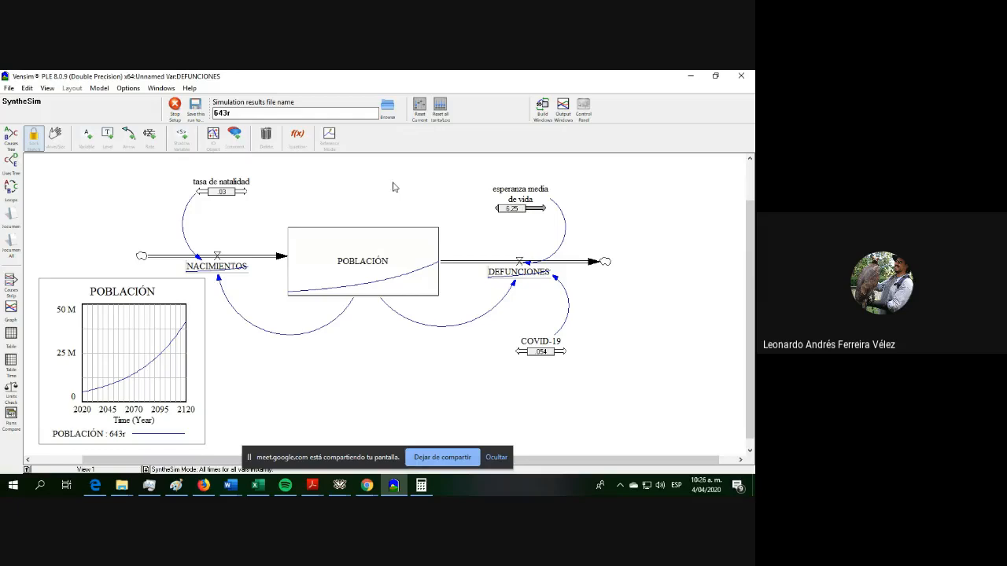
# Step: Override esperanza media de vida with a Step Change input starting from 0 and changing at time 2040
pyautogui.rightClick(508, 198)
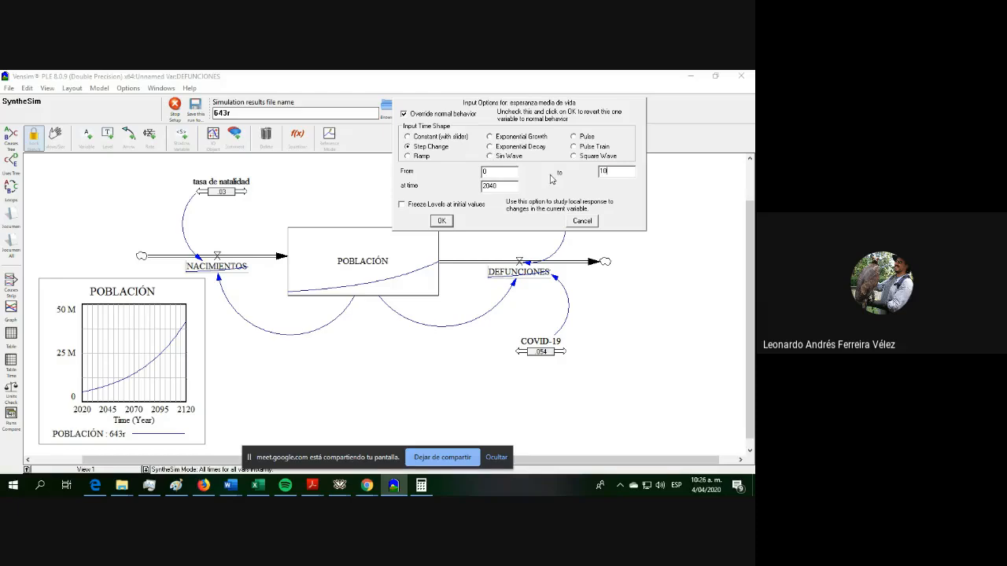
pyautogui.click(438, 222)
pyautogui.click(526, 194)
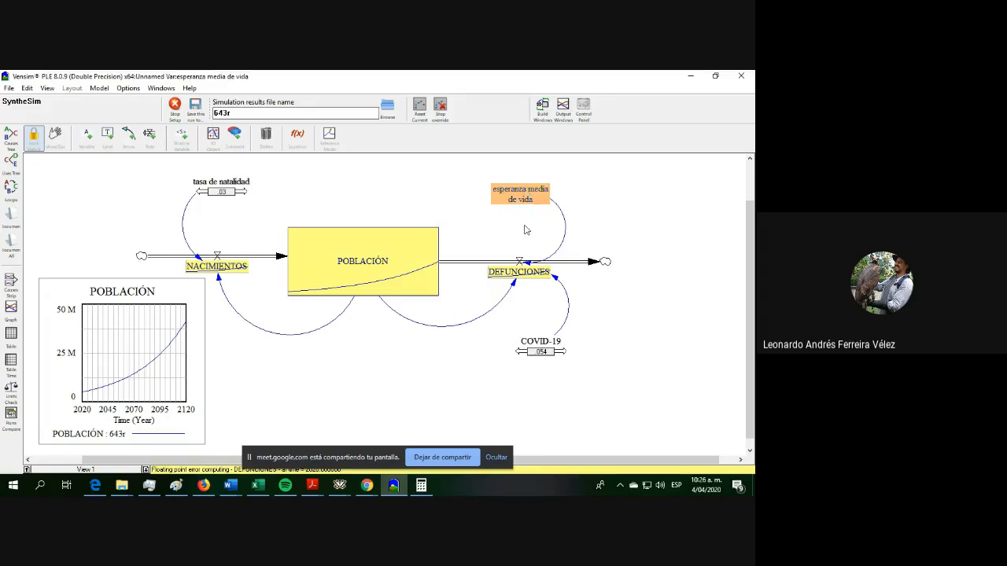
# Step: Switch the esperanza media de vida override to a constant slider input ranging from 0 to 100
pyautogui.click(527, 195)
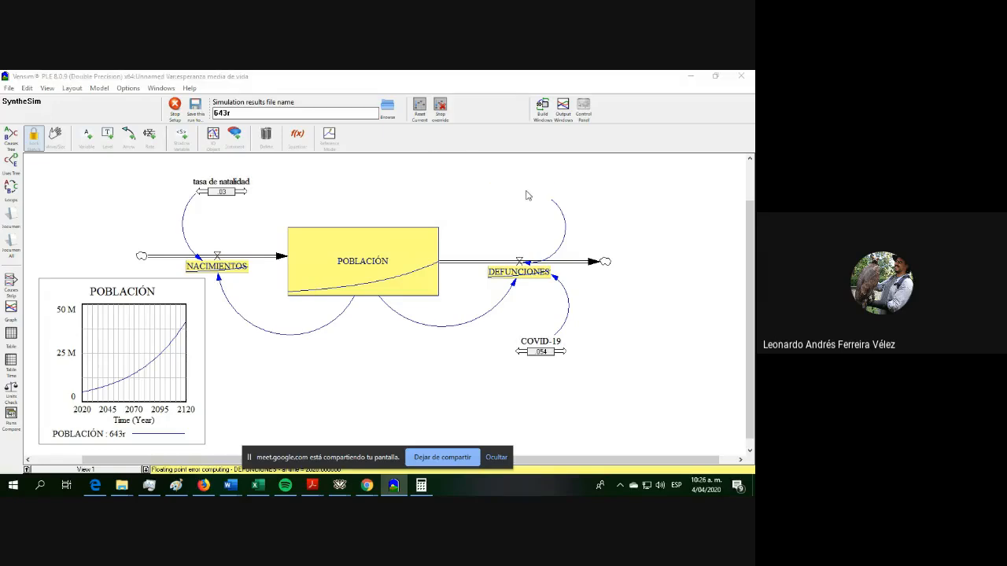
pyautogui.click(420, 139)
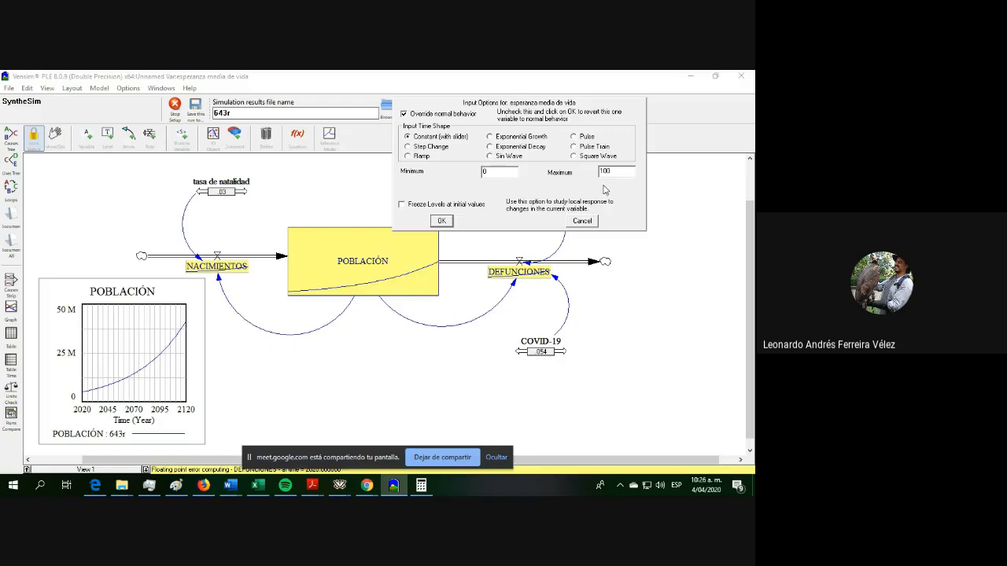
pyautogui.click(438, 222)
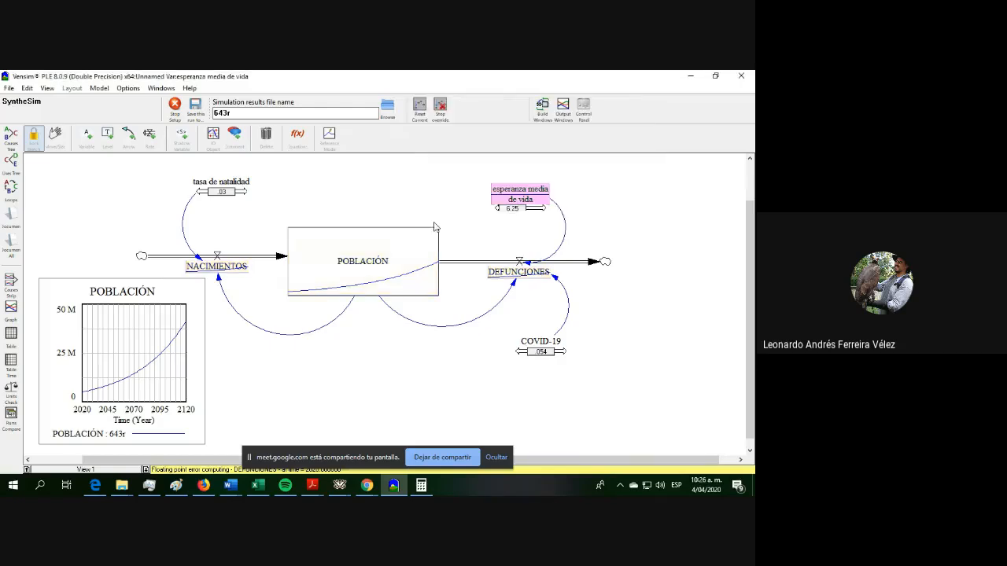
# Step: Lower the esperanza media de vida slider in single increments through 5, 3.75 and 2.5 to 1.25
pyautogui.click(501, 209)
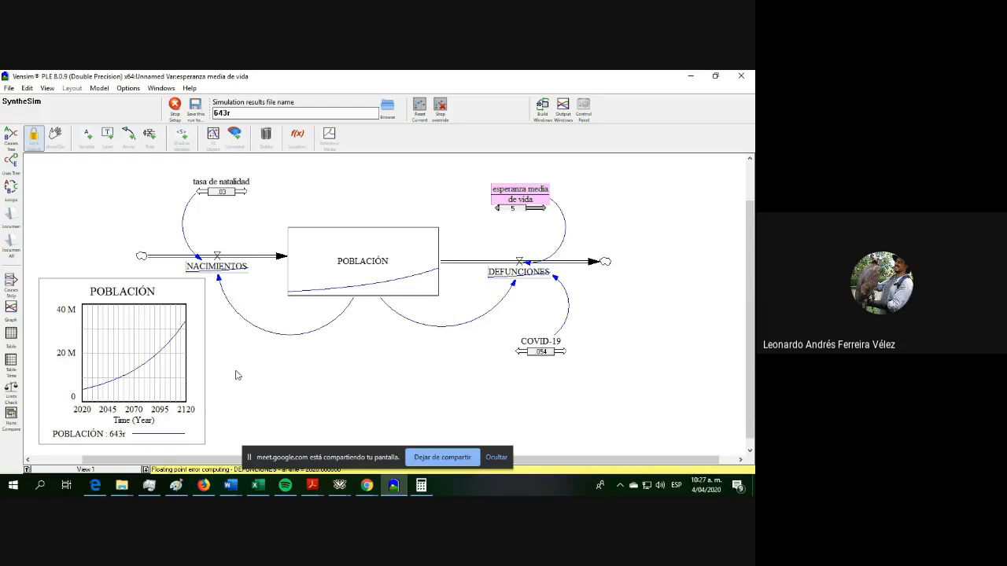
pyautogui.click(194, 293)
pyautogui.click(209, 339)
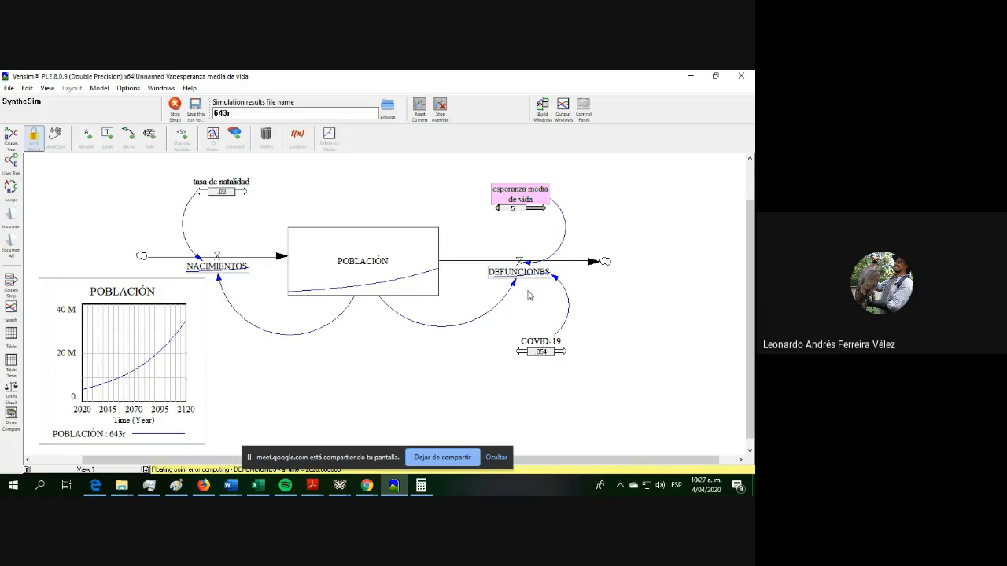
pyautogui.press('Left')
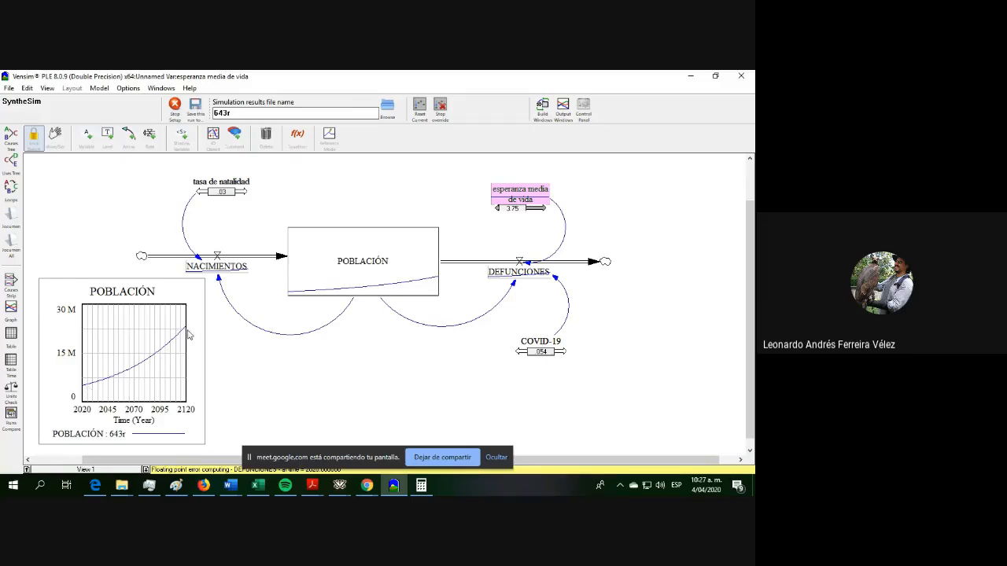
pyautogui.press('Left')
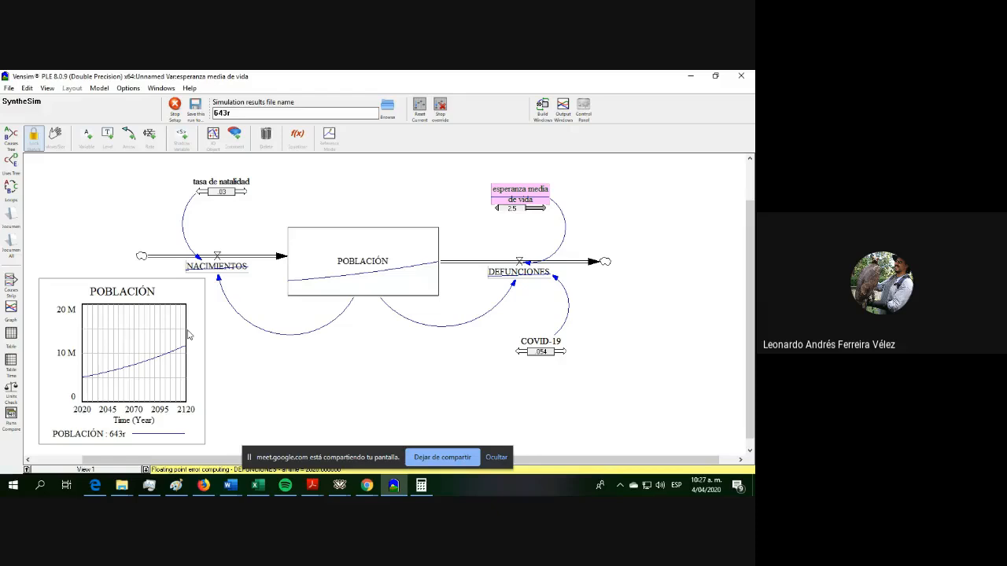
pyautogui.press('Left')
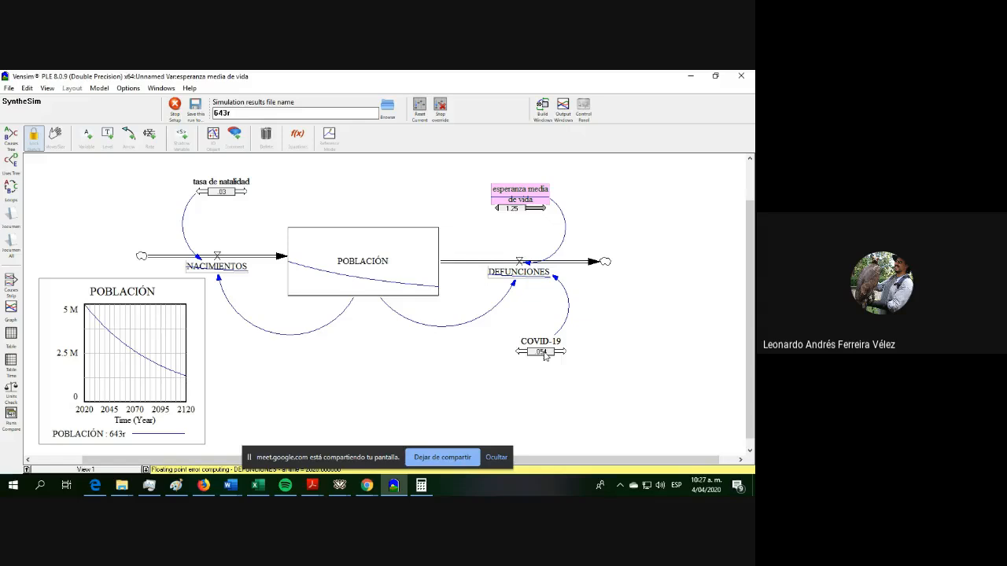
# Step: Set COVID-19 to .275 and esperanza media de vida to 76.25, and vary the COVID-19 slider through 1 and .625 to .175
pyautogui.moveTo(545, 355); pyautogui.dragTo(546, 355)
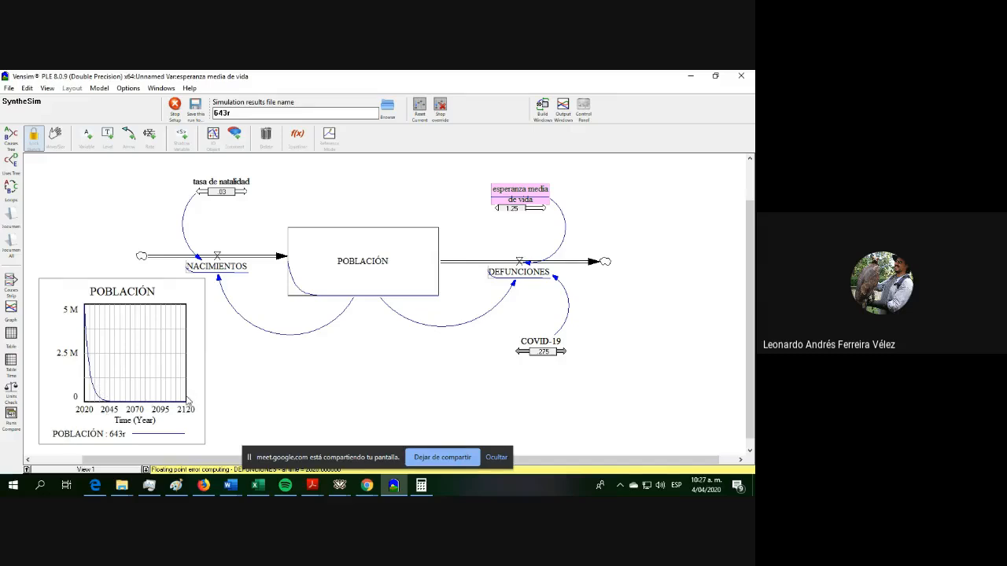
pyautogui.moveTo(512, 209); pyautogui.dragTo(534, 218)
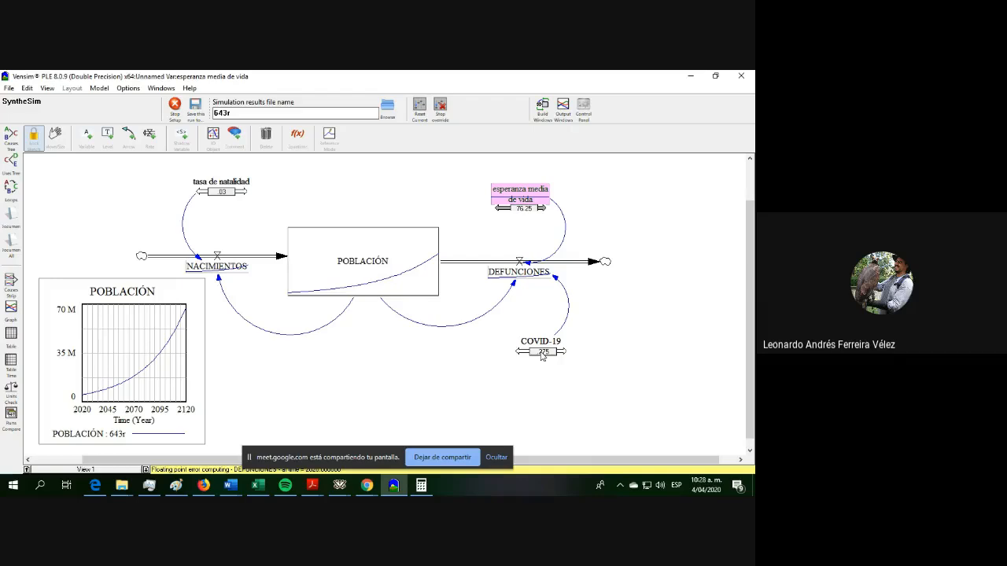
pyautogui.moveTo(542, 355); pyautogui.dragTo(573, 357)
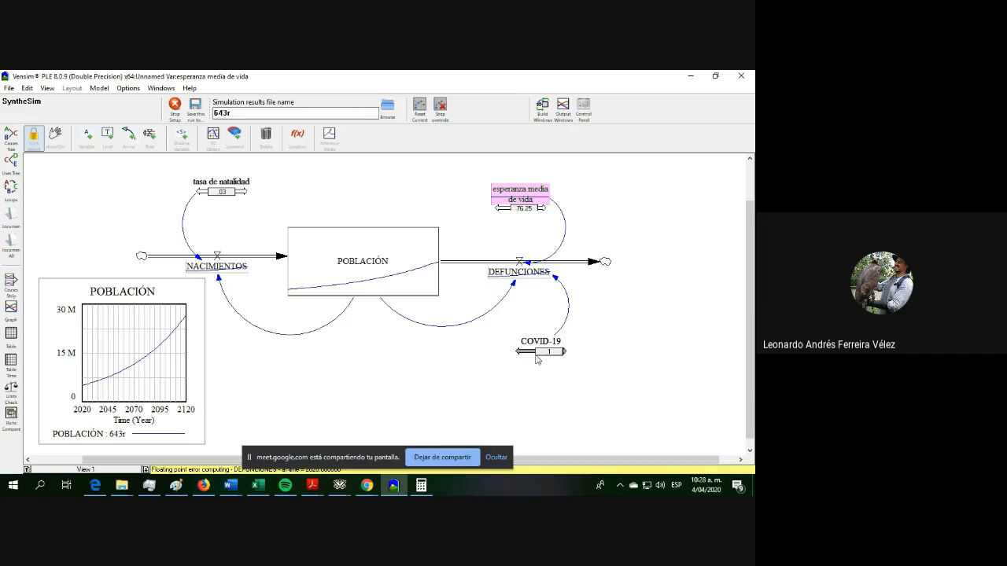
pyautogui.moveTo(540, 354); pyautogui.dragTo(559, 355)
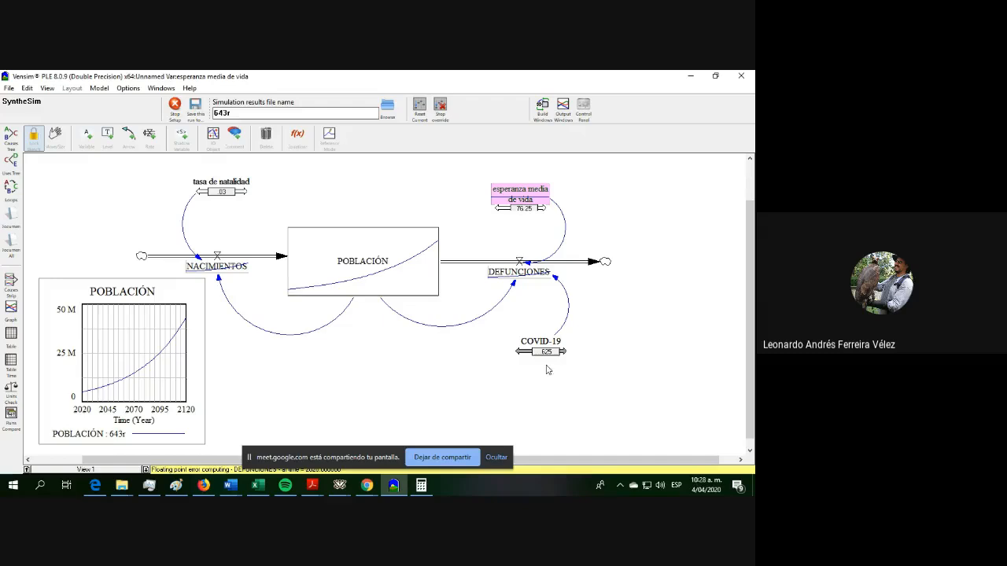
pyautogui.moveTo(549, 357); pyautogui.dragTo(545, 356)
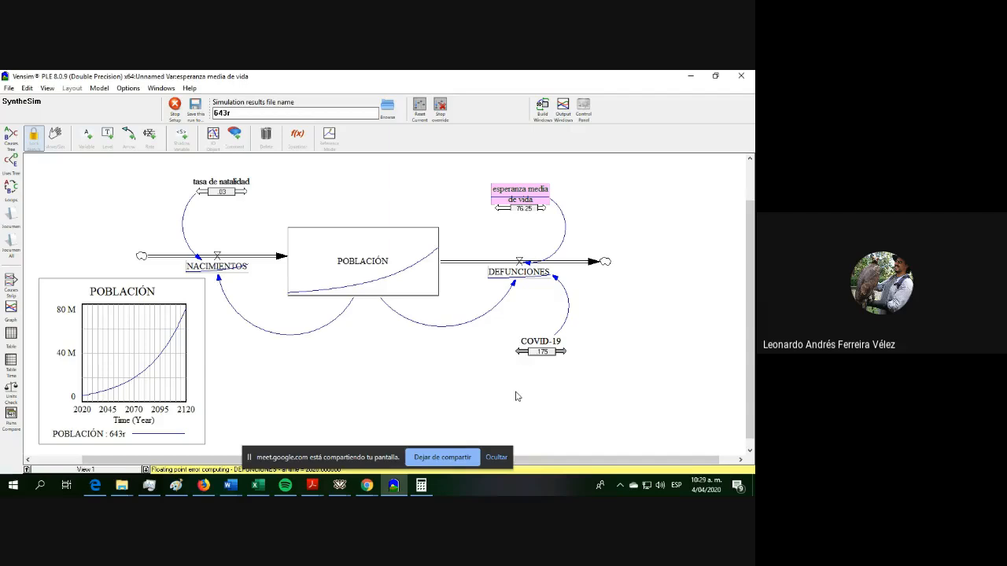
# Step: Stop SyntheSim and examine the uses tree of DEFUNCIONES in an enlarged window, closing it when done
pyautogui.moveTo(504, 269)
pyautogui.click(175, 109)
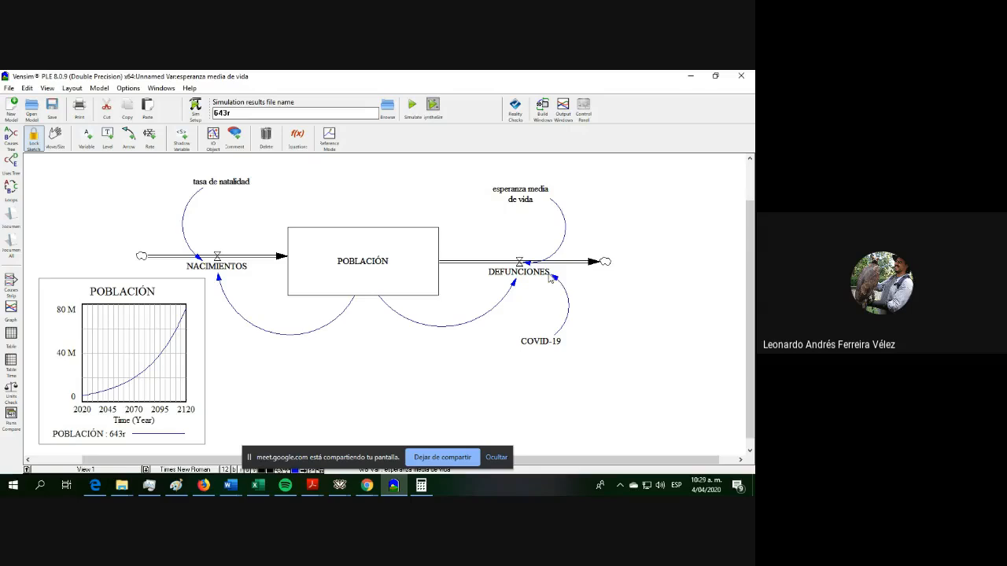
pyautogui.click(546, 274)
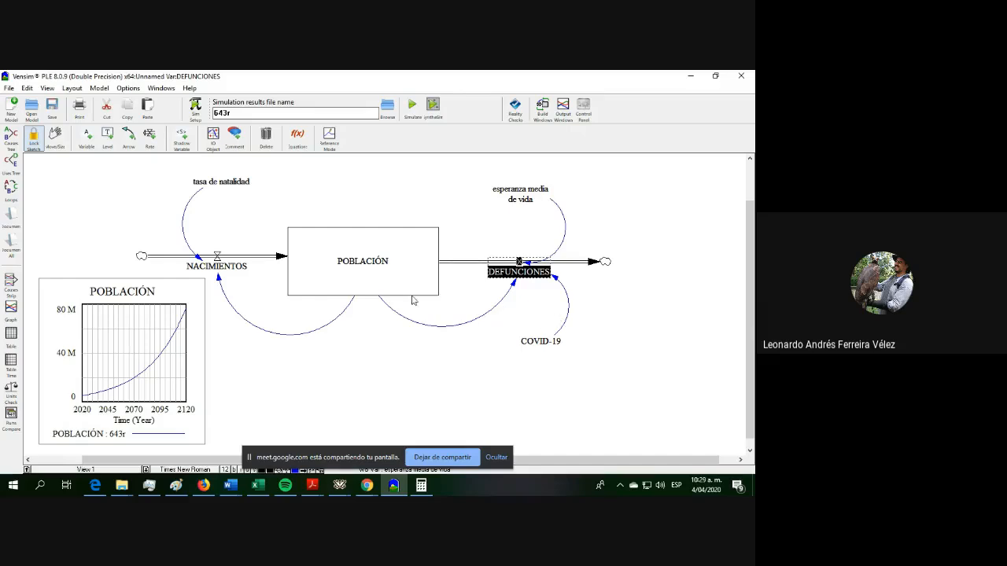
pyautogui.click(9, 164)
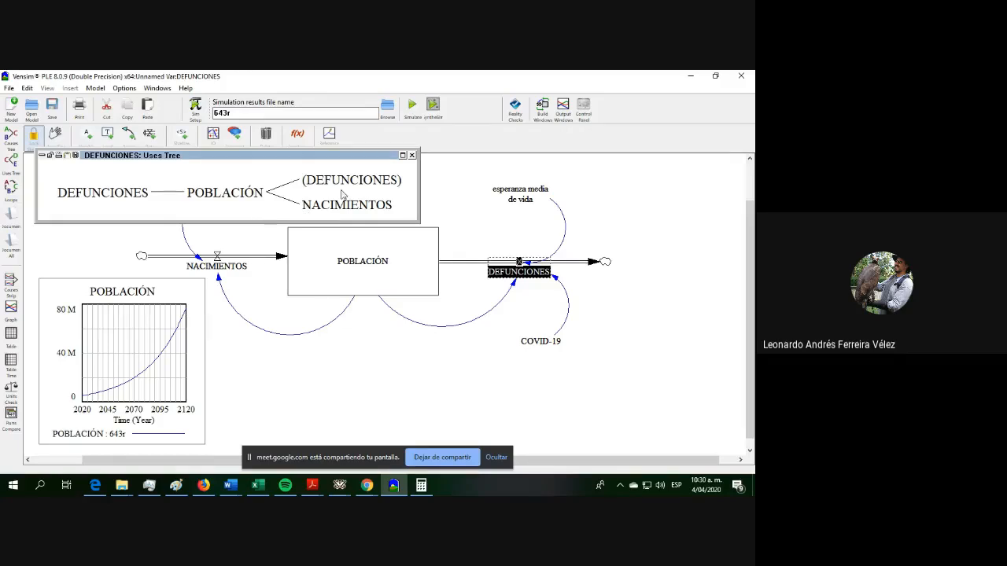
pyautogui.moveTo(419, 224); pyautogui.dragTo(526, 272)
pyautogui.click(519, 155)
# Step: Examine the causes tree of DEFUNCIONES in an enlarged window, and close it to return to the model diagram
pyautogui.click(9, 140)
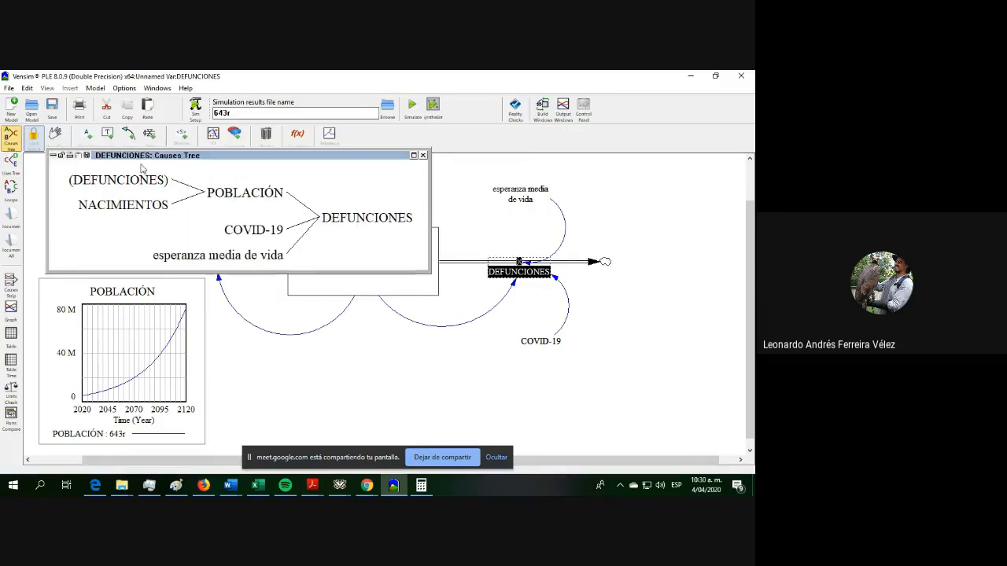
pyautogui.moveTo(432, 274); pyautogui.dragTo(590, 346)
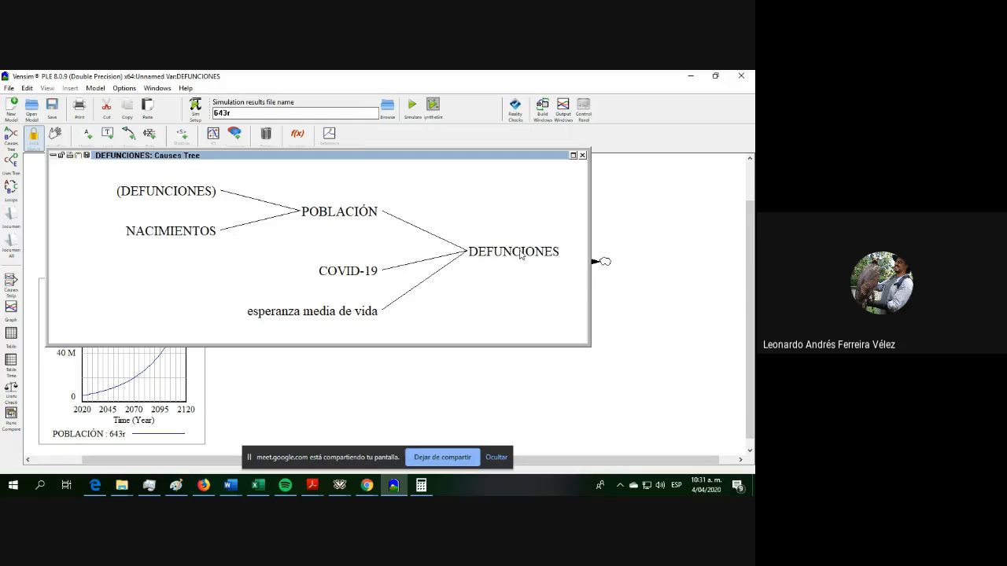
pyautogui.click(583, 156)
pyautogui.click(627, 347)
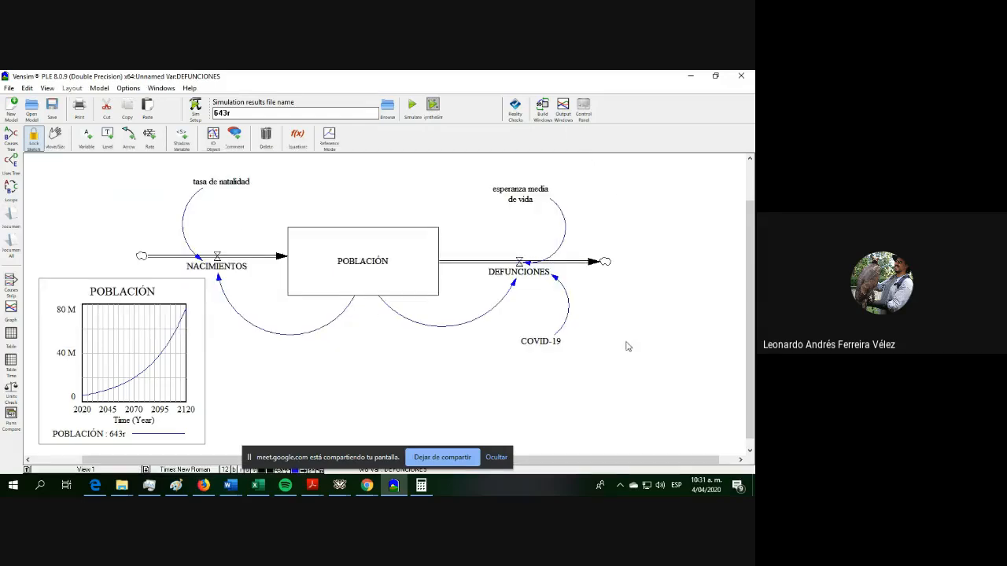
# Step: Examine the causes tree of the POBLACIÓN stock and close it
pyautogui.click(383, 261)
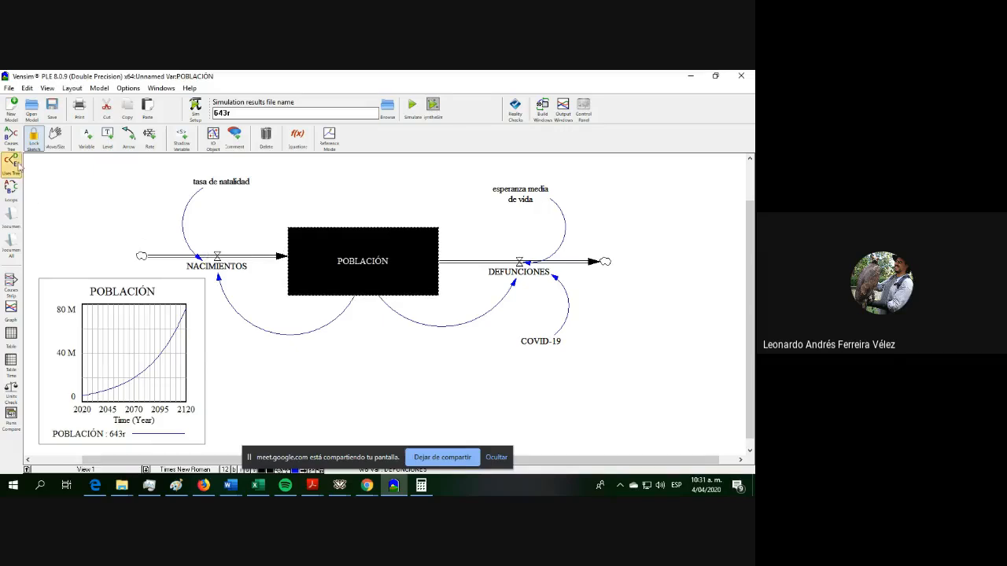
pyautogui.click(11, 139)
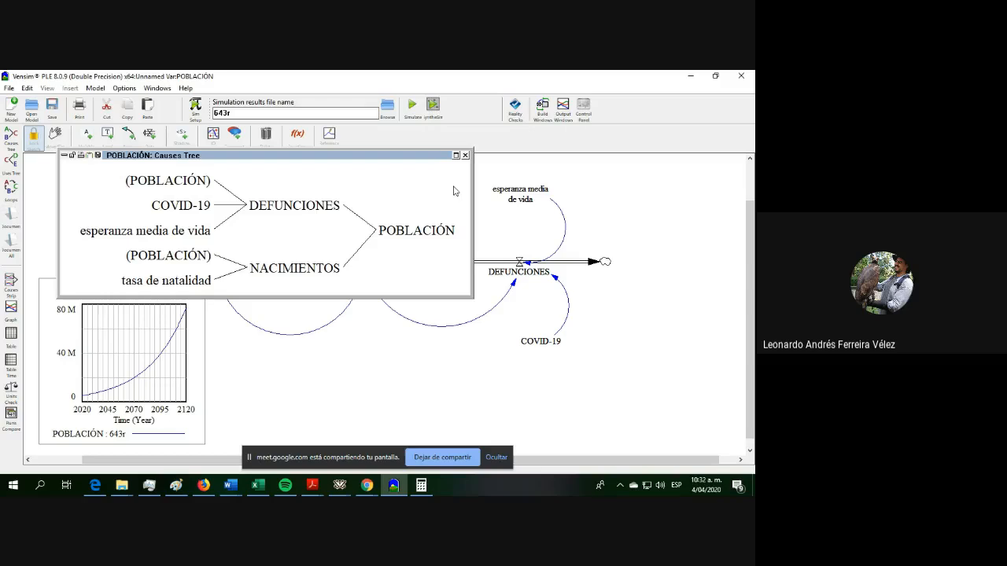
pyautogui.click(465, 155)
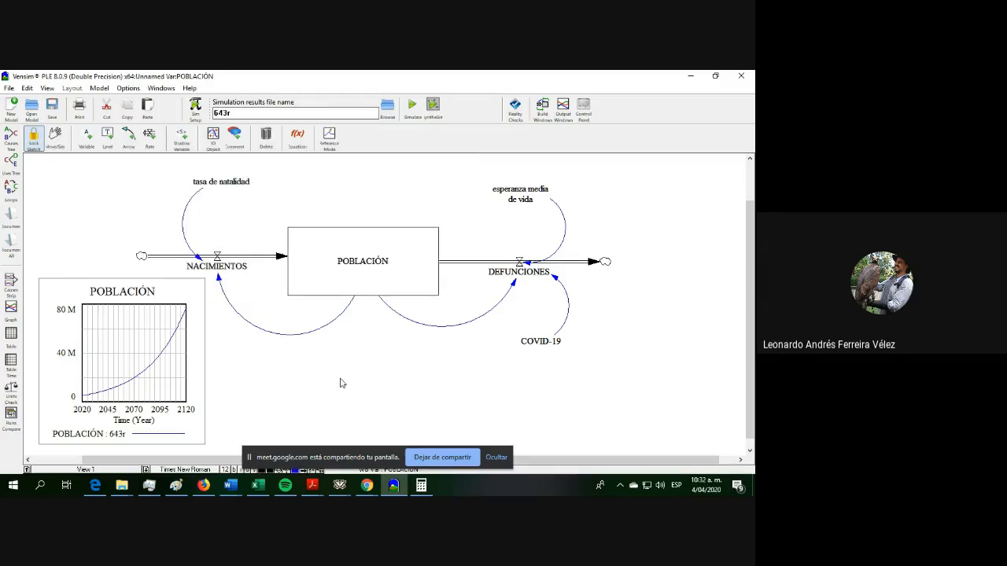
# Step: Switch to the Google Meet call, check the chat messages and stop sharing the screen
pyautogui.moveTo(378, 487)
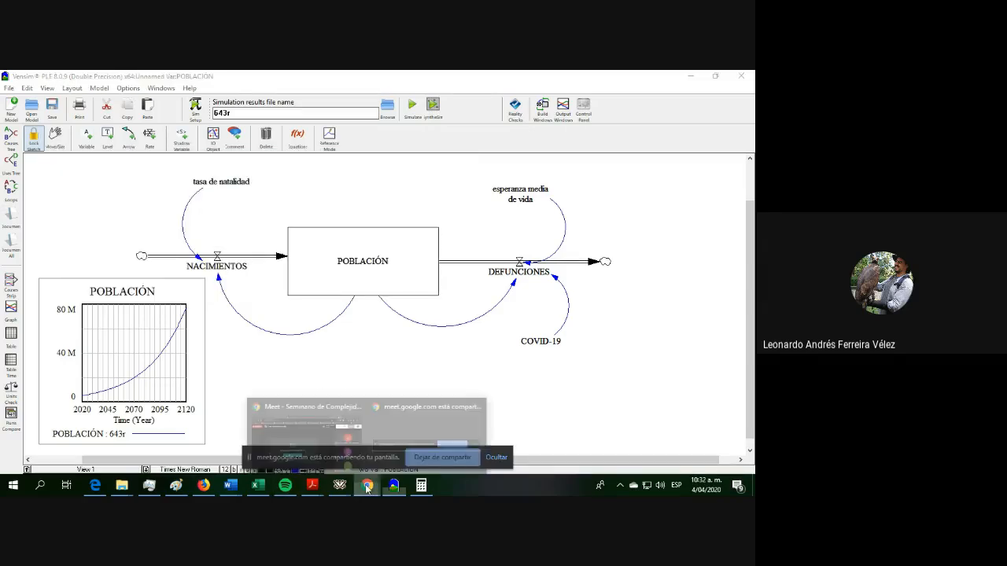
pyautogui.click(305, 437)
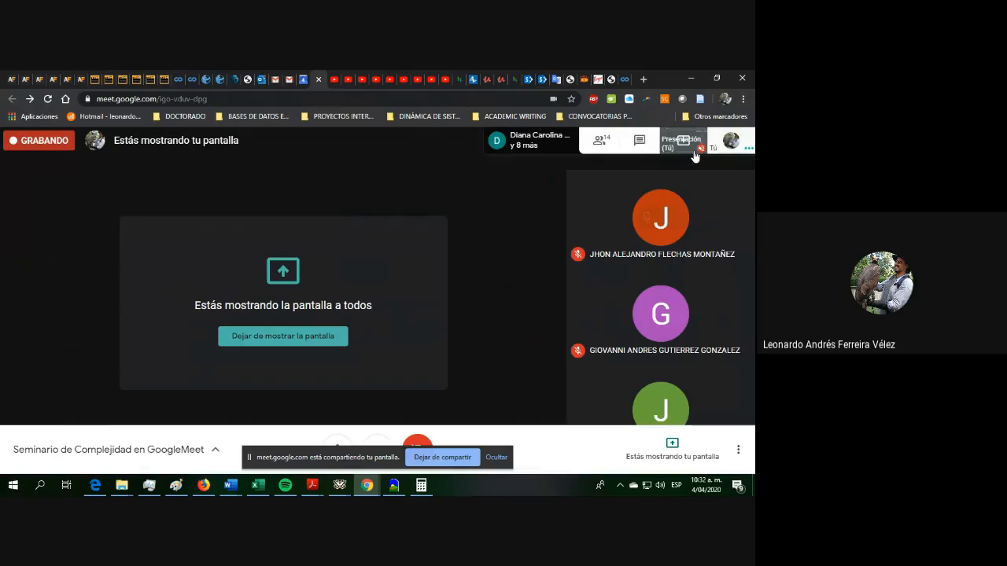
pyautogui.click(640, 142)
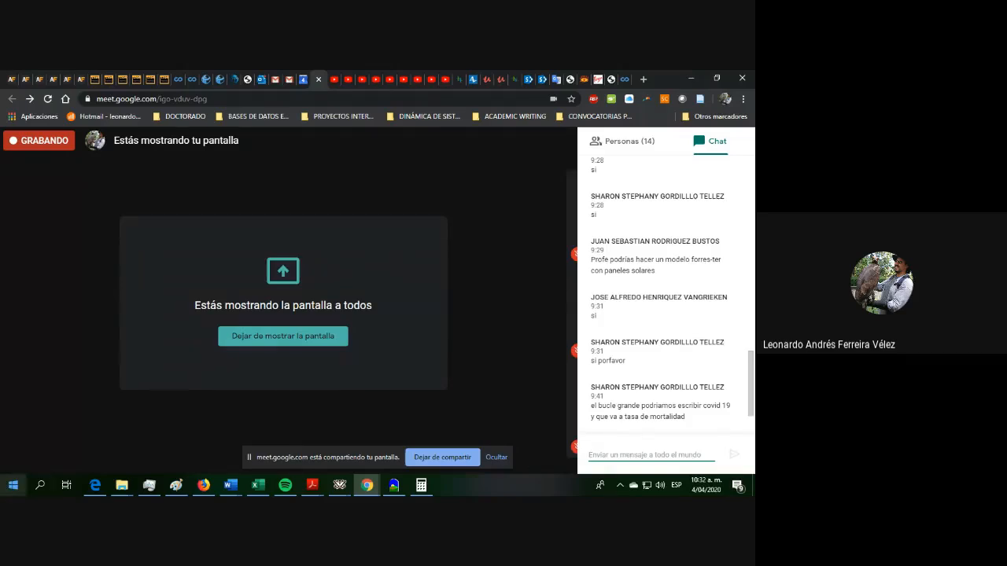
pyautogui.moveTo(128, 481)
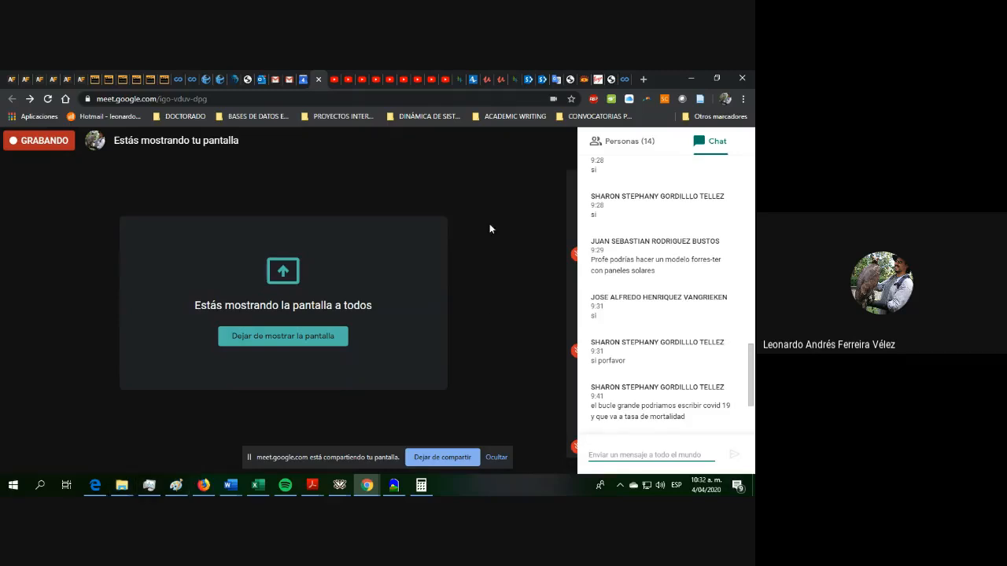
pyautogui.click(449, 456)
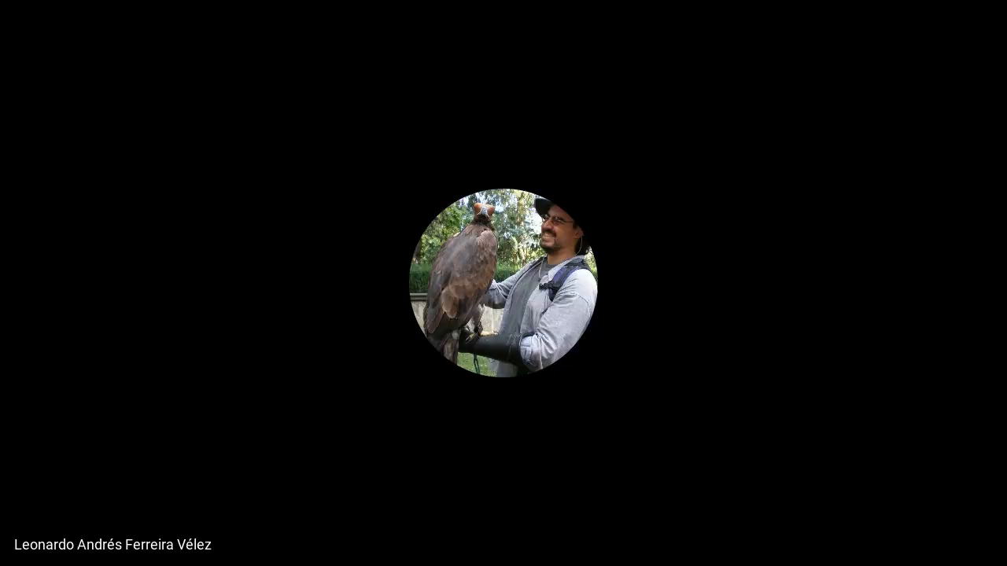